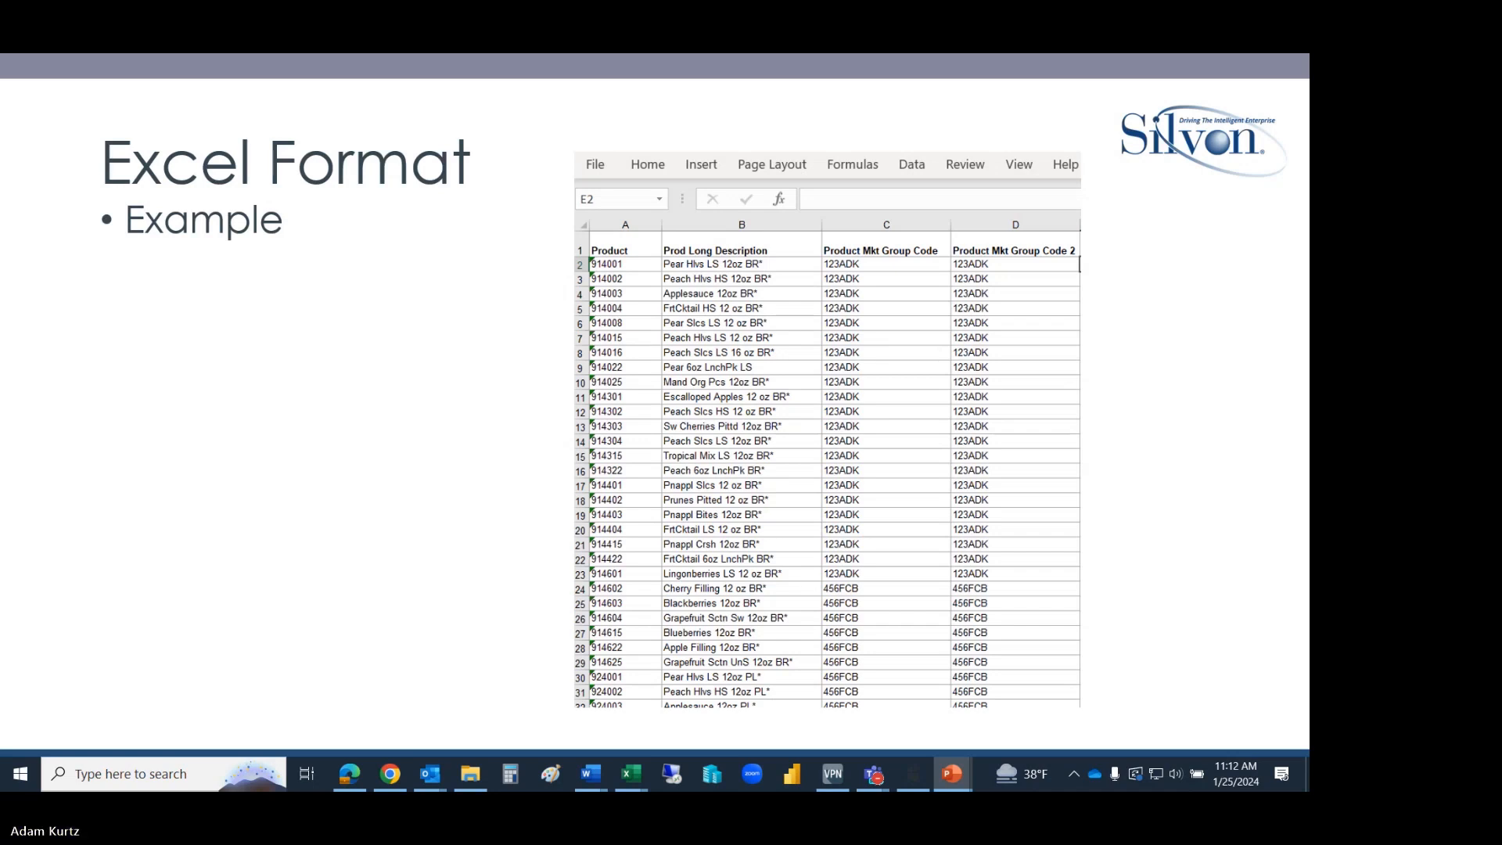
{"action": "key", "text": "Right"}
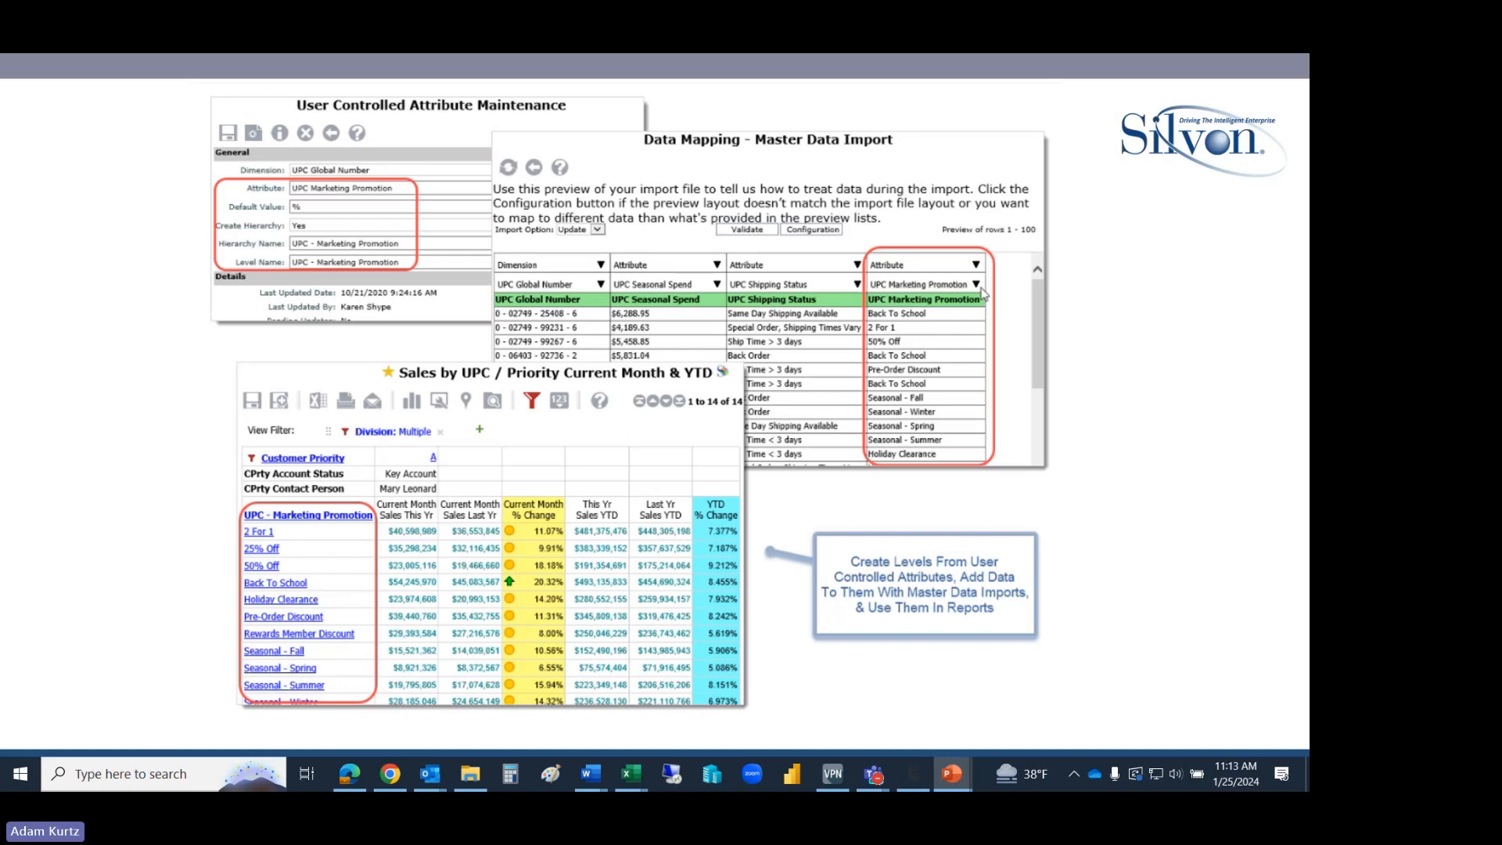
{"action": "key", "text": "Right"}
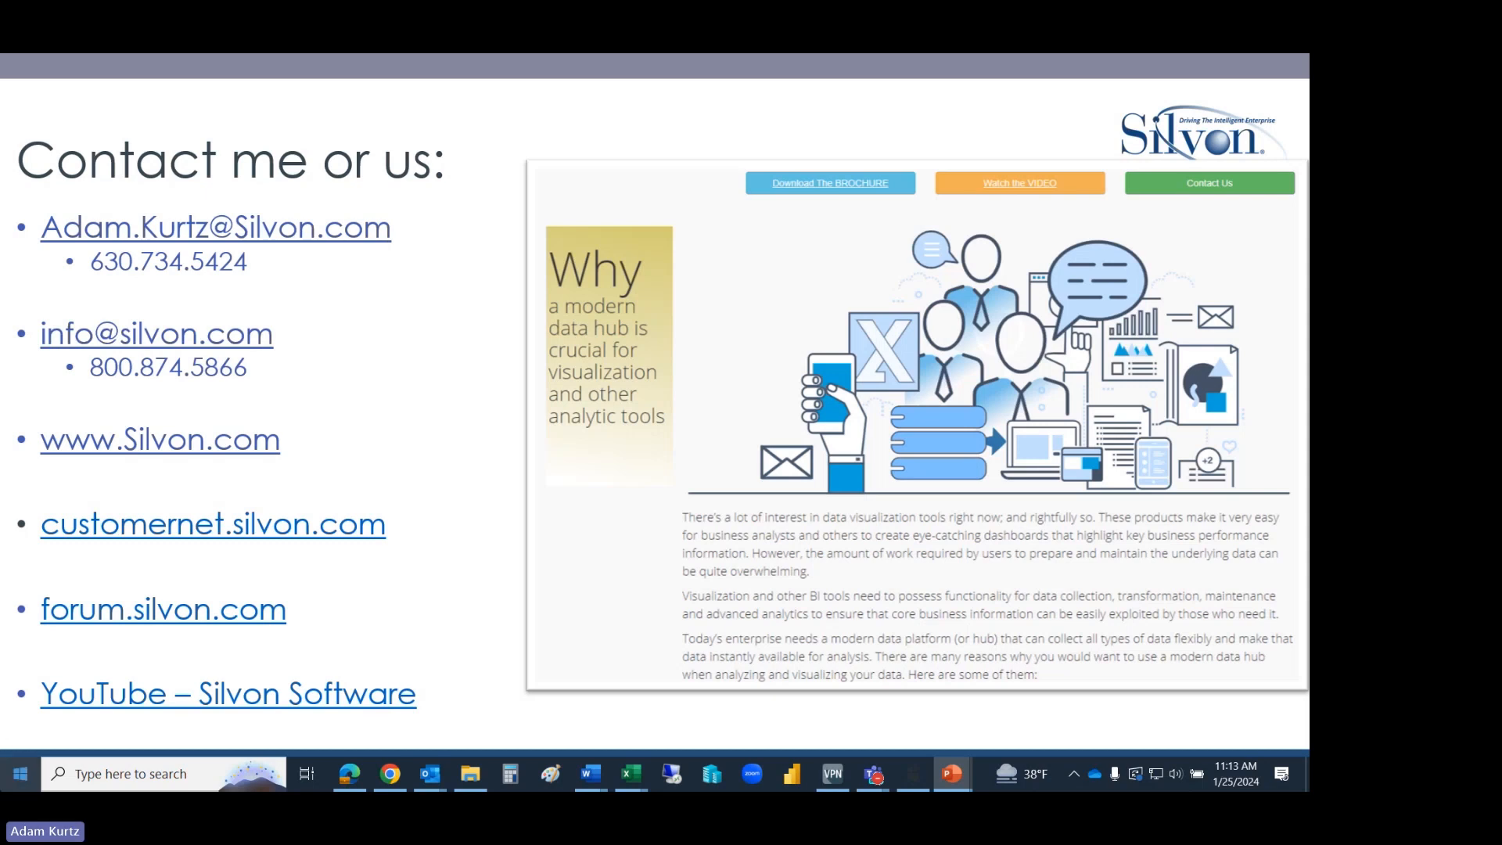
- Switch to the Sales Plan Example workbook in Excel and examine its columns from Region through the monthly plan amounts
{"action": "left_click", "coordinate": [389, 774]}
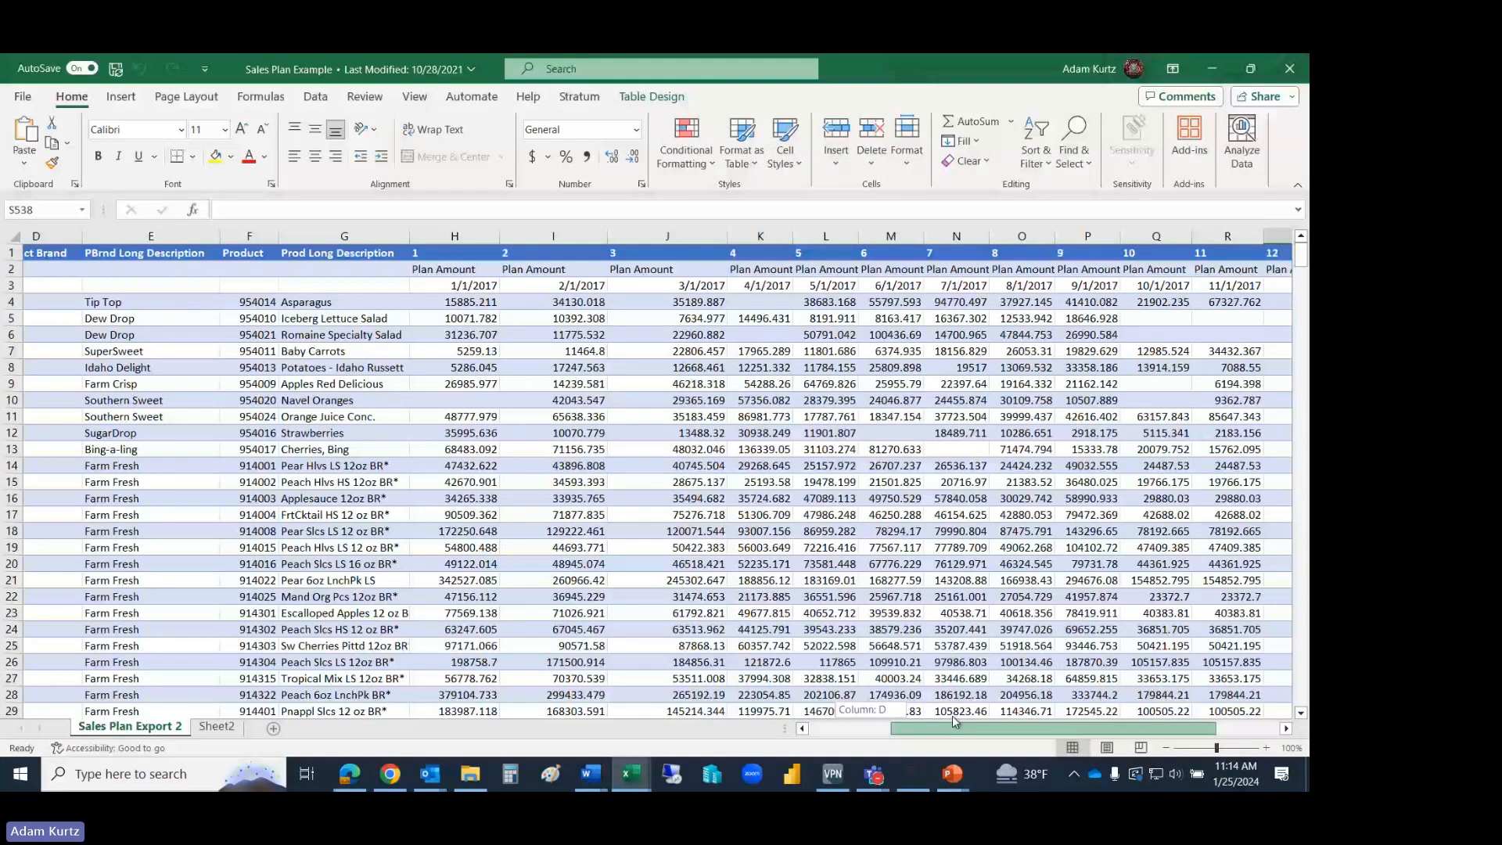
{"action": "left_click_drag", "start_coordinate": [951, 719], "coordinate": [869, 719]}
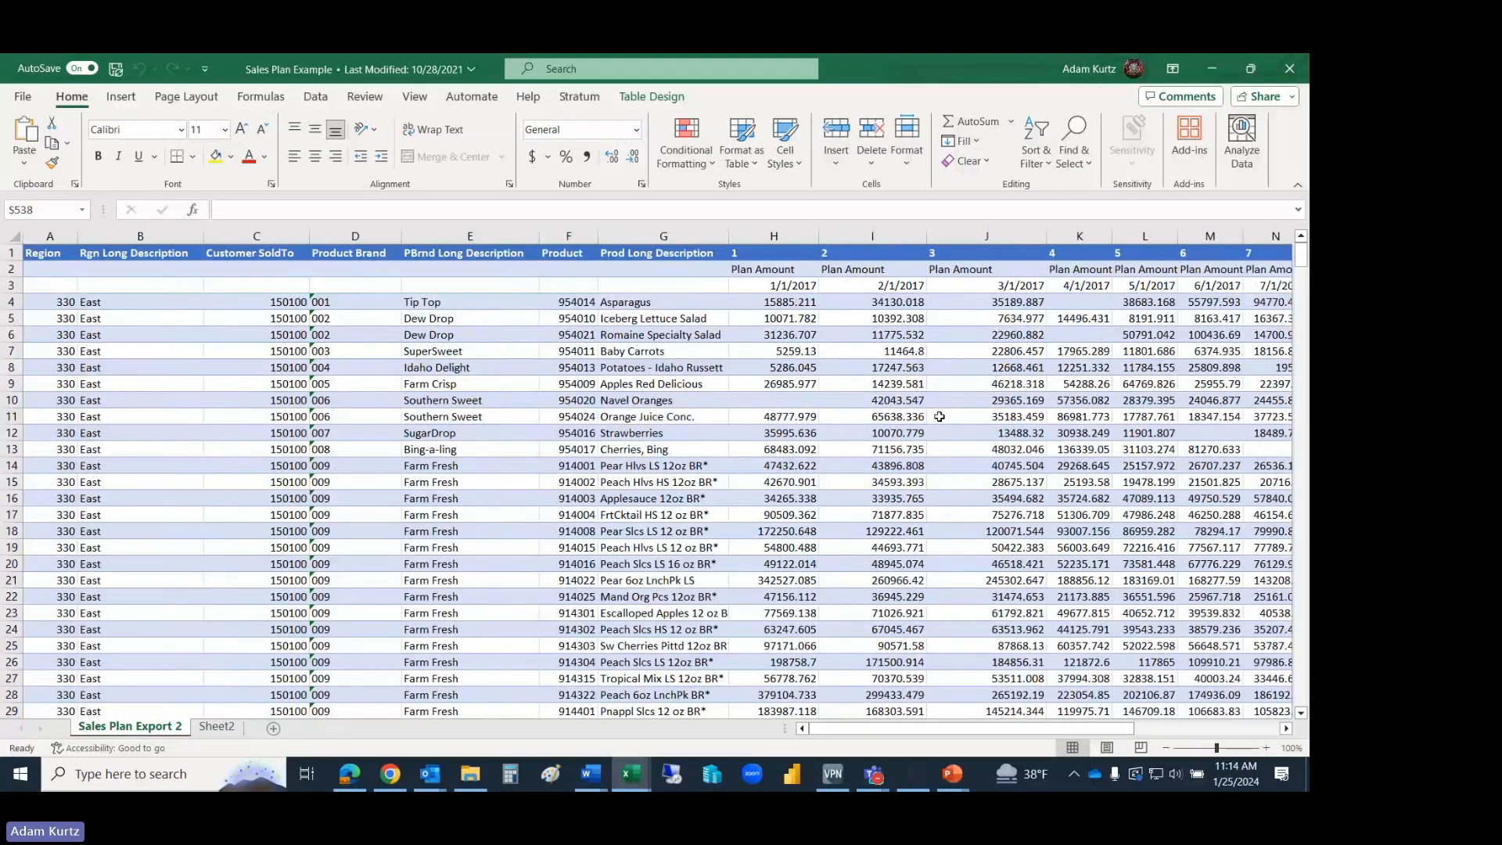
- Switch to Stratum in Chrome, open the Data Import analyst tool and collapse the list of Stratum views
{"action": "left_click", "coordinate": [390, 775]}
{"action": "left_click", "coordinate": [1288, 145]}
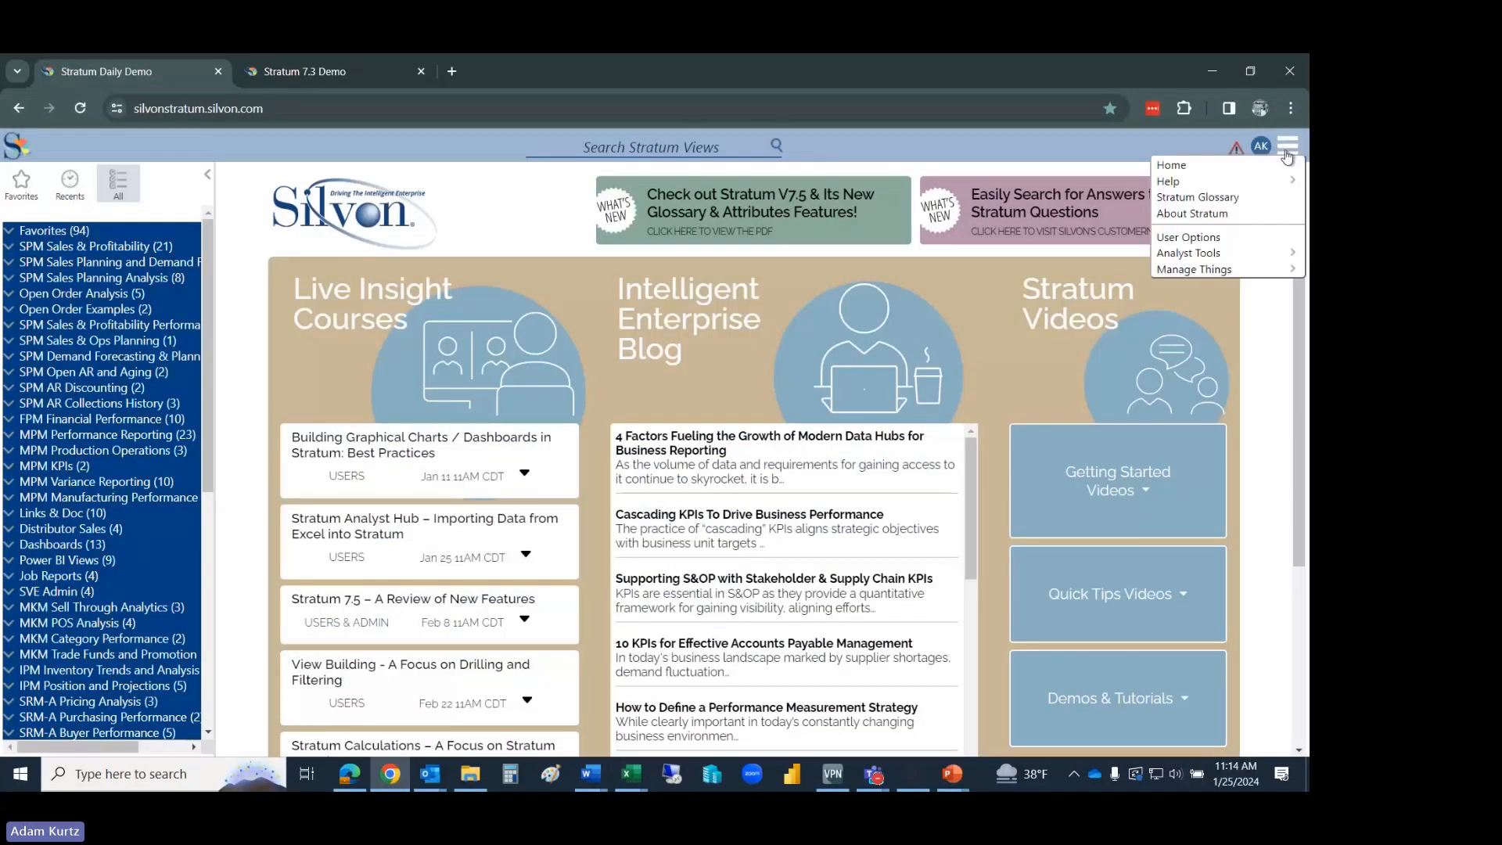
{"action": "mouse_move", "coordinate": [1276, 257]}
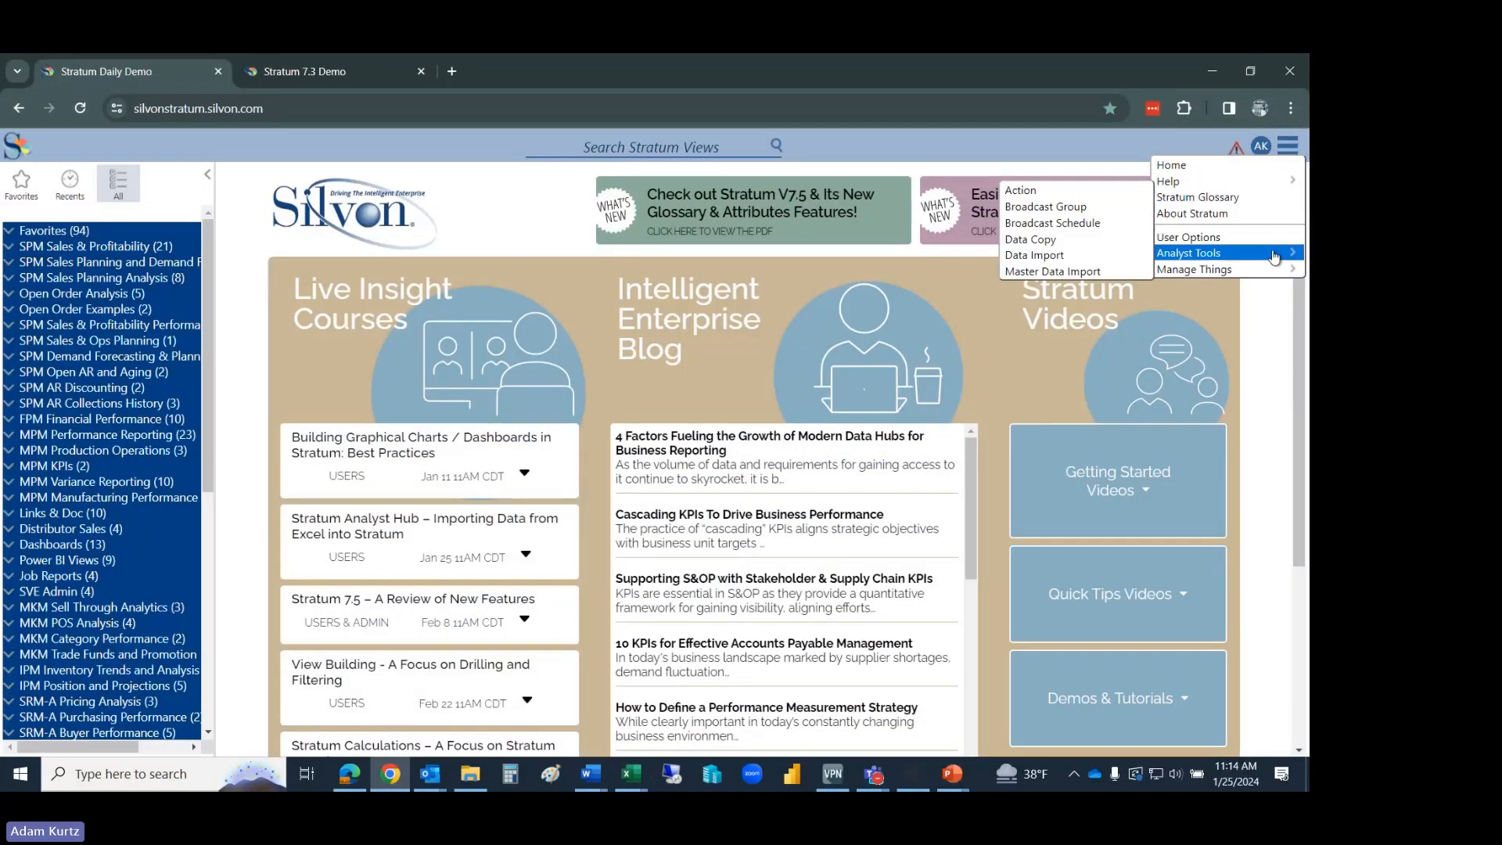
{"action": "left_click", "coordinate": [1055, 261]}
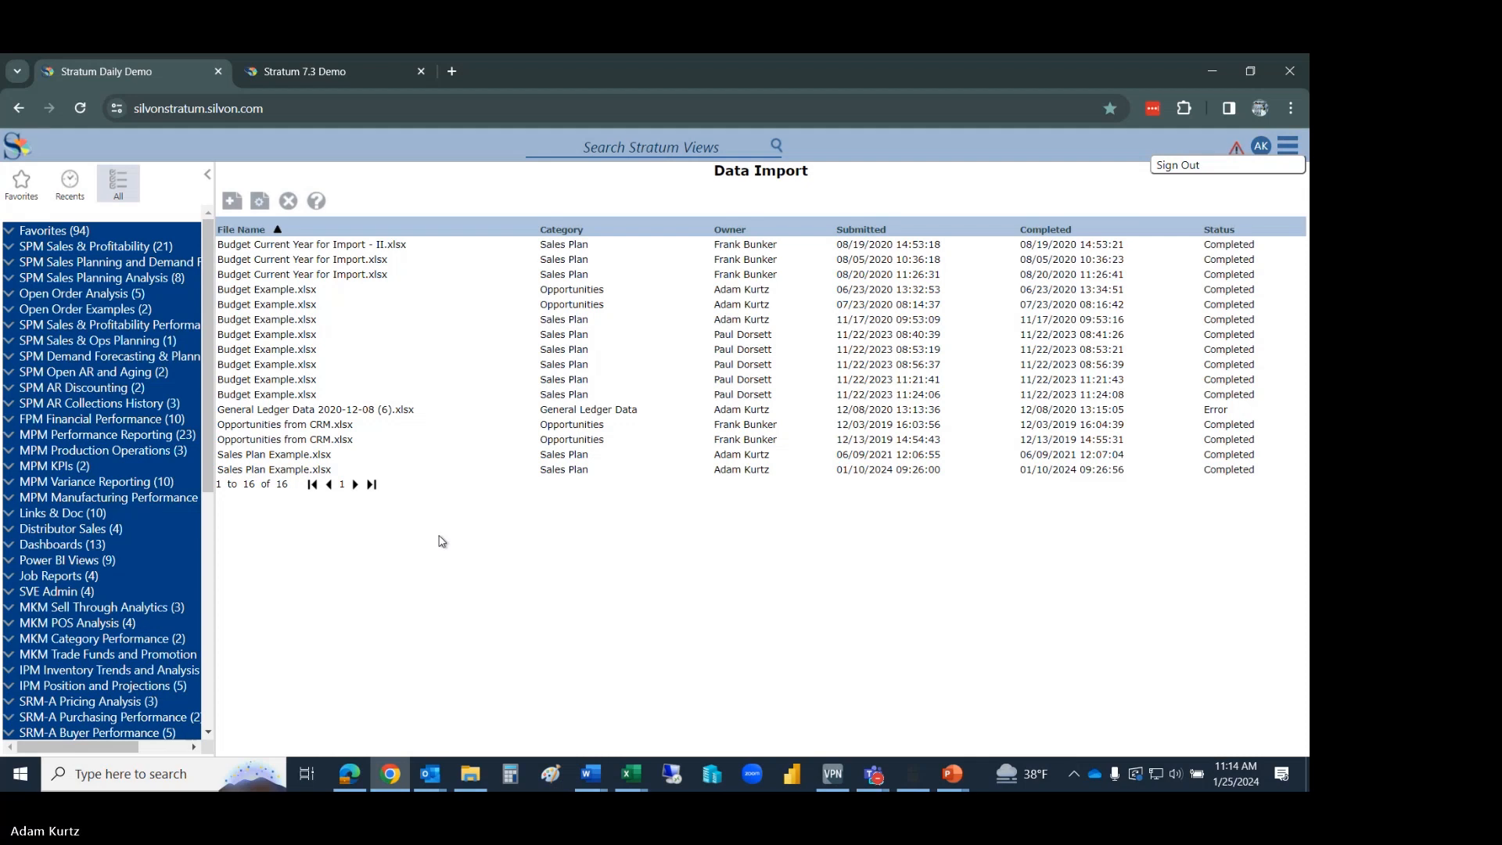
{"action": "left_click", "coordinate": [207, 175]}
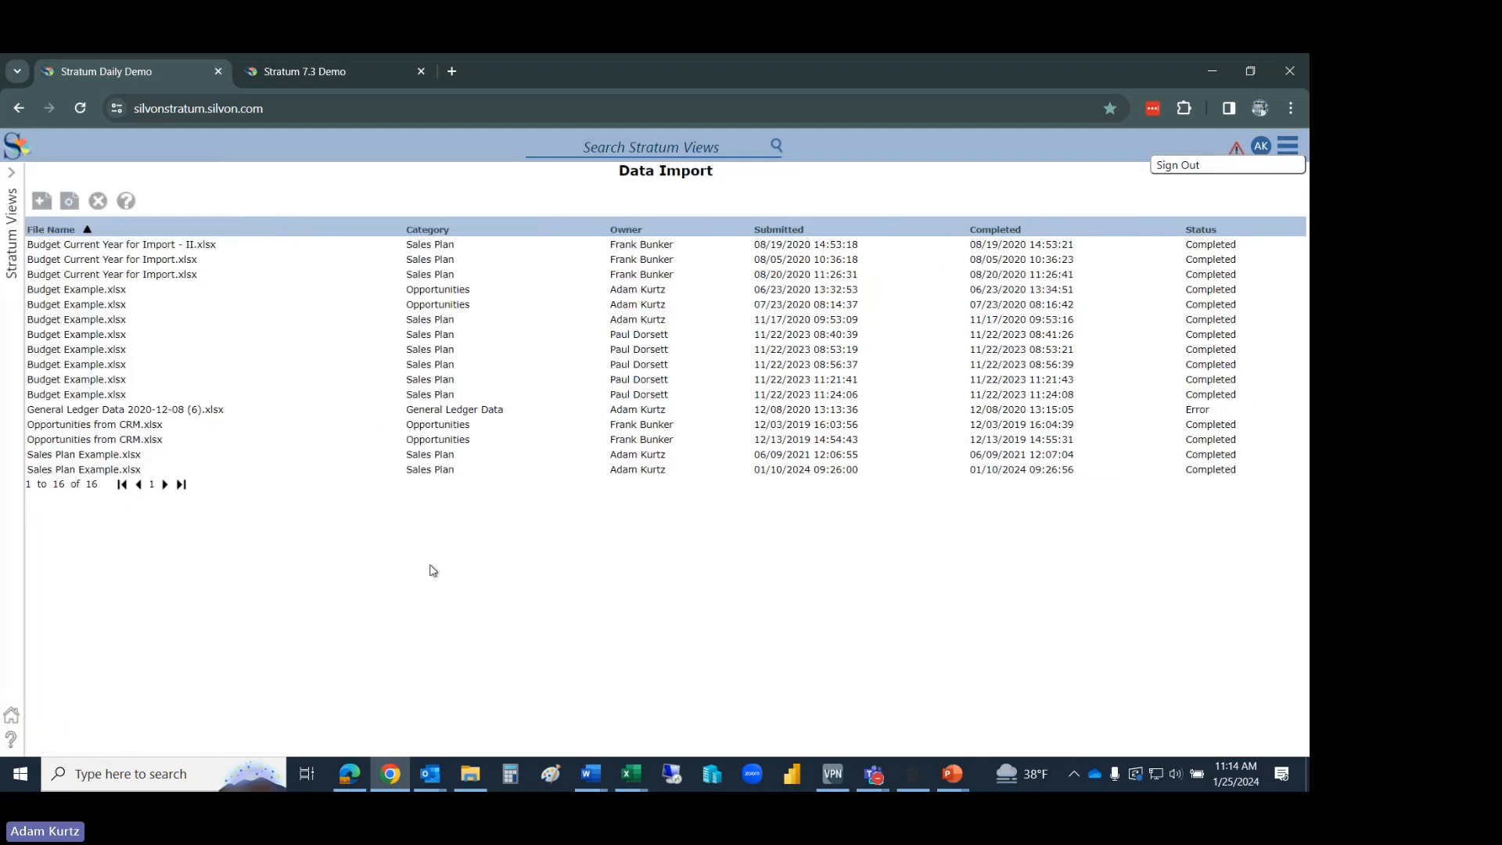
- Create a new data import from the Sales Plan Example file in the Demo folder, closing that workbook in Excel to release it
{"action": "left_click", "coordinate": [41, 202]}
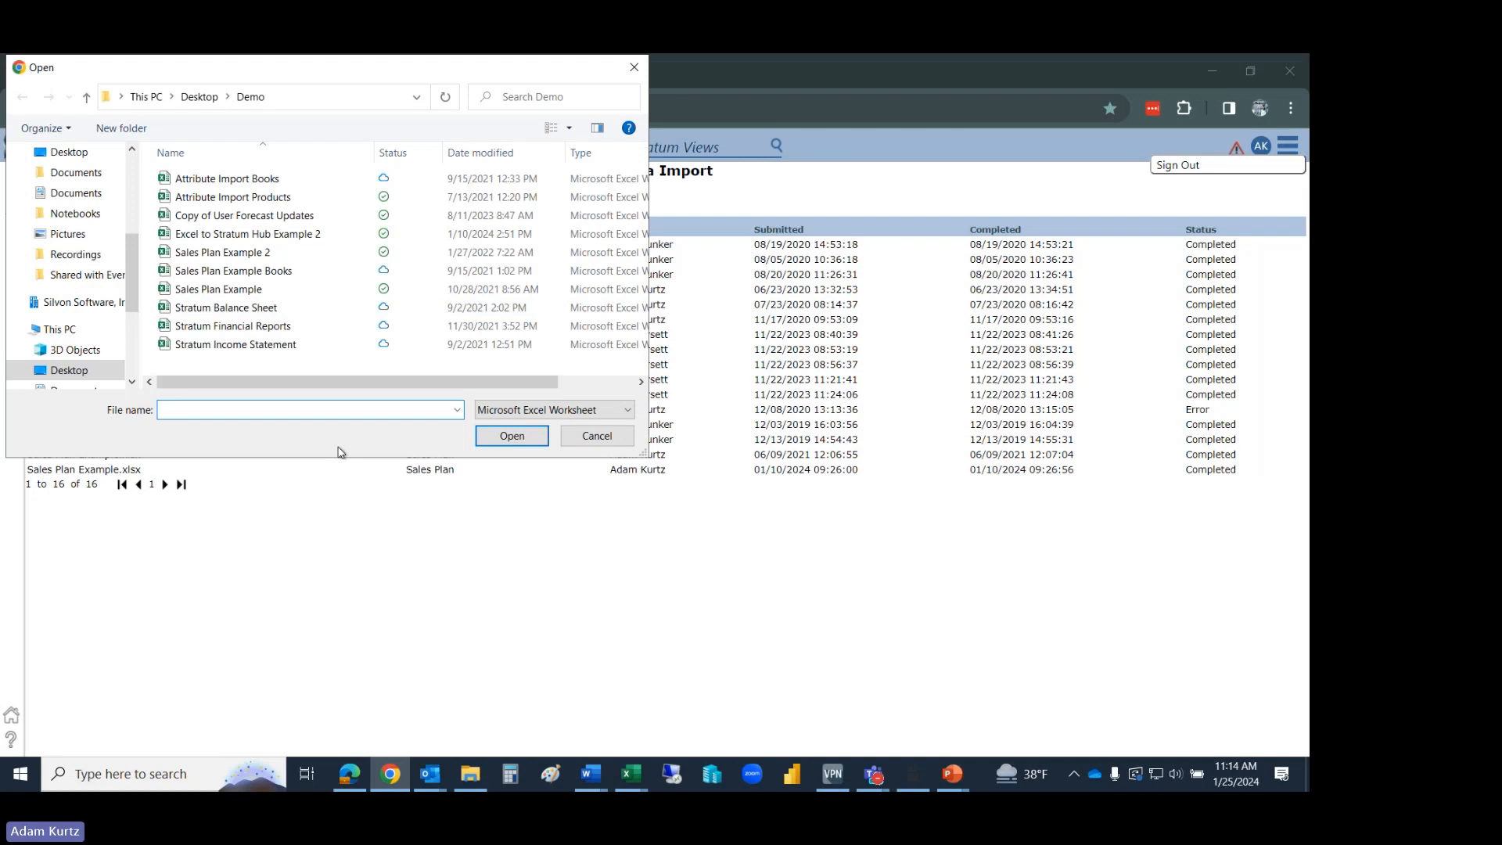
{"action": "left_click", "coordinate": [225, 291]}
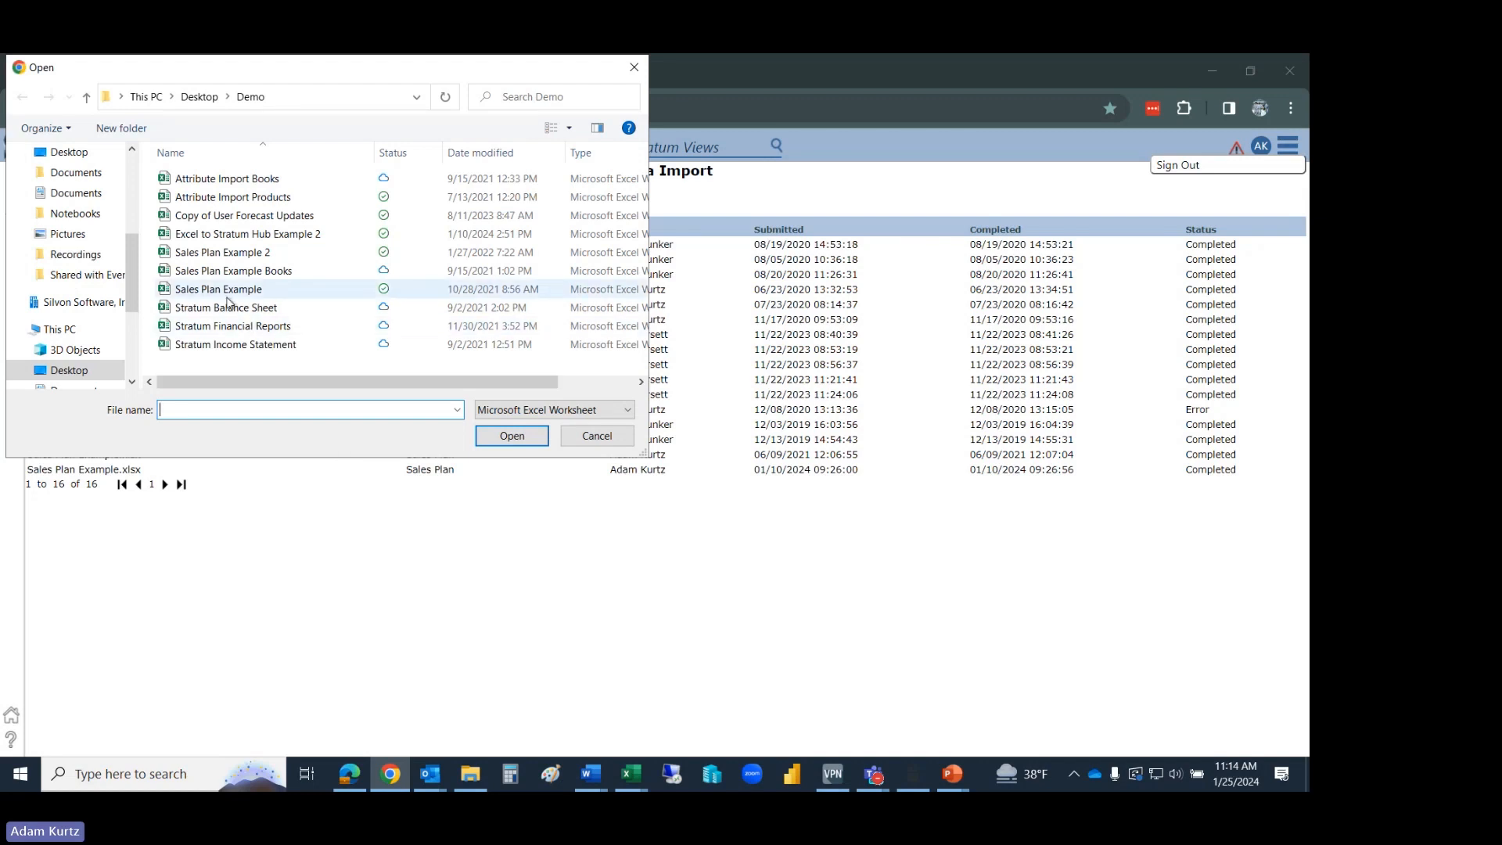
{"action": "left_click", "coordinate": [502, 436]}
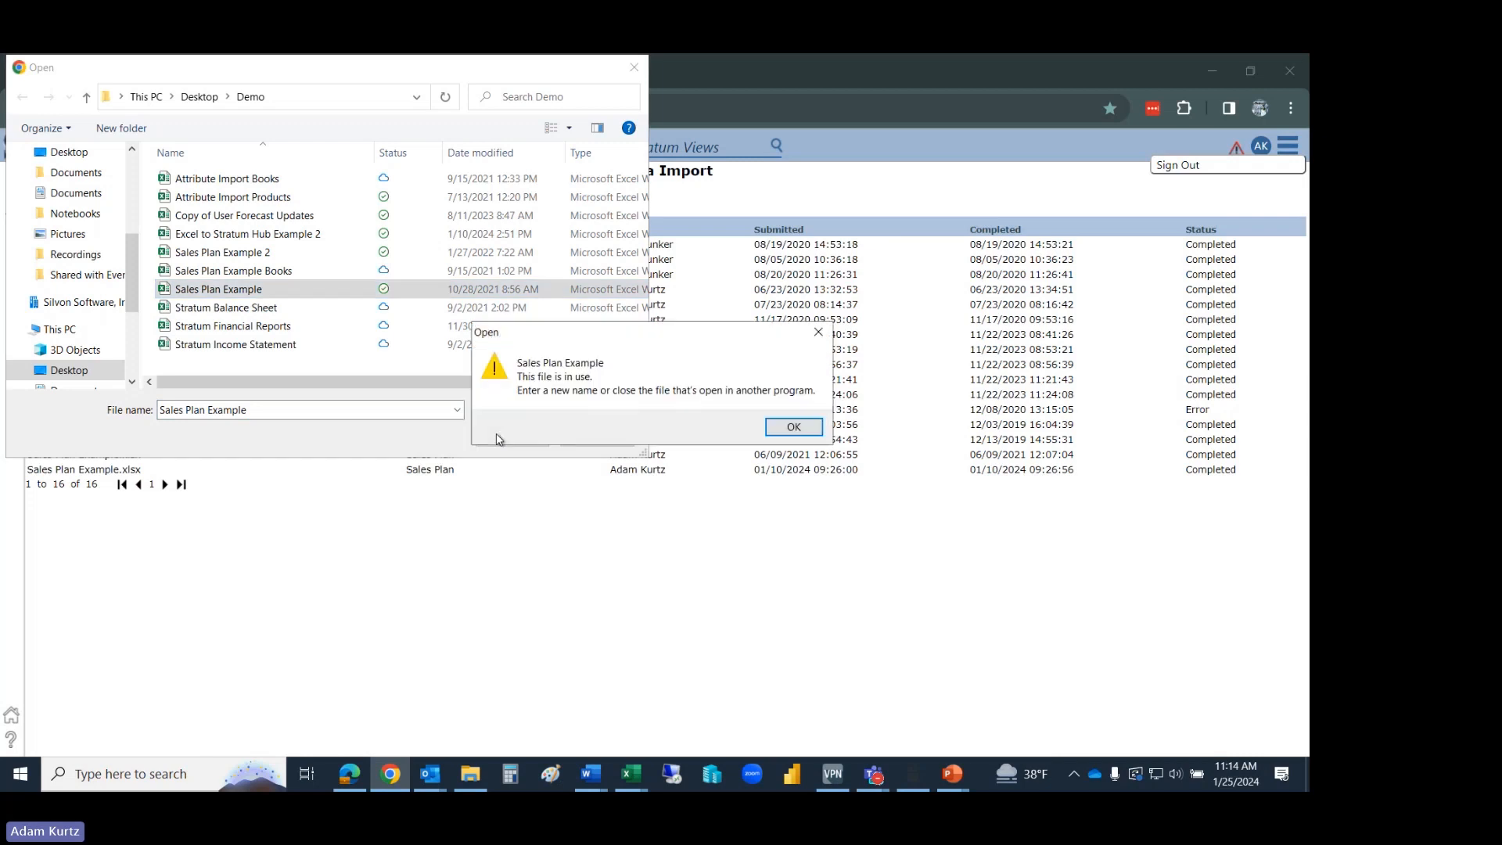
{"action": "left_click", "coordinate": [793, 427]}
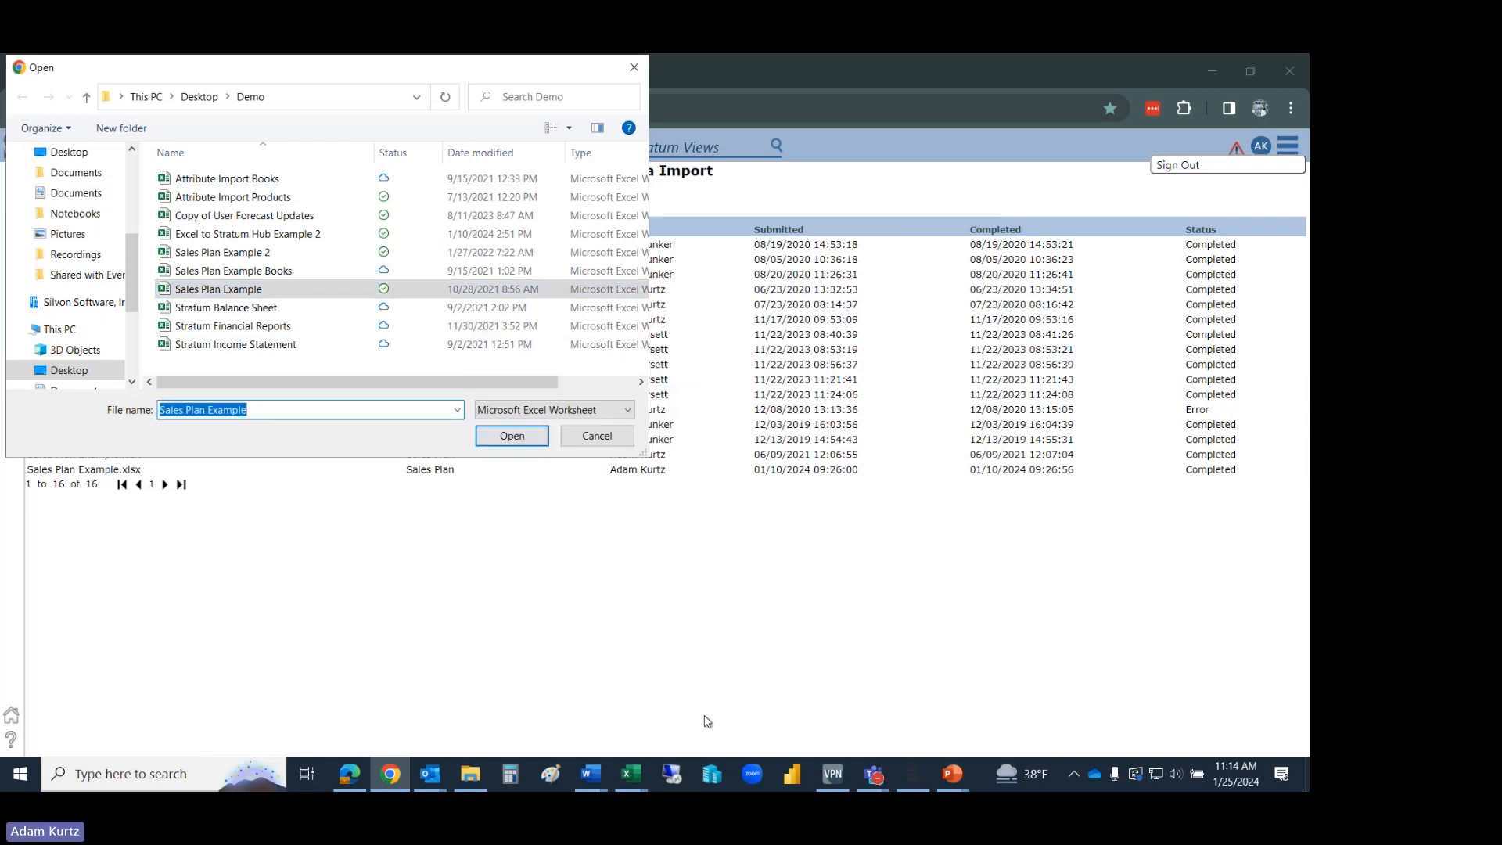
{"action": "mouse_move", "coordinate": [632, 762]}
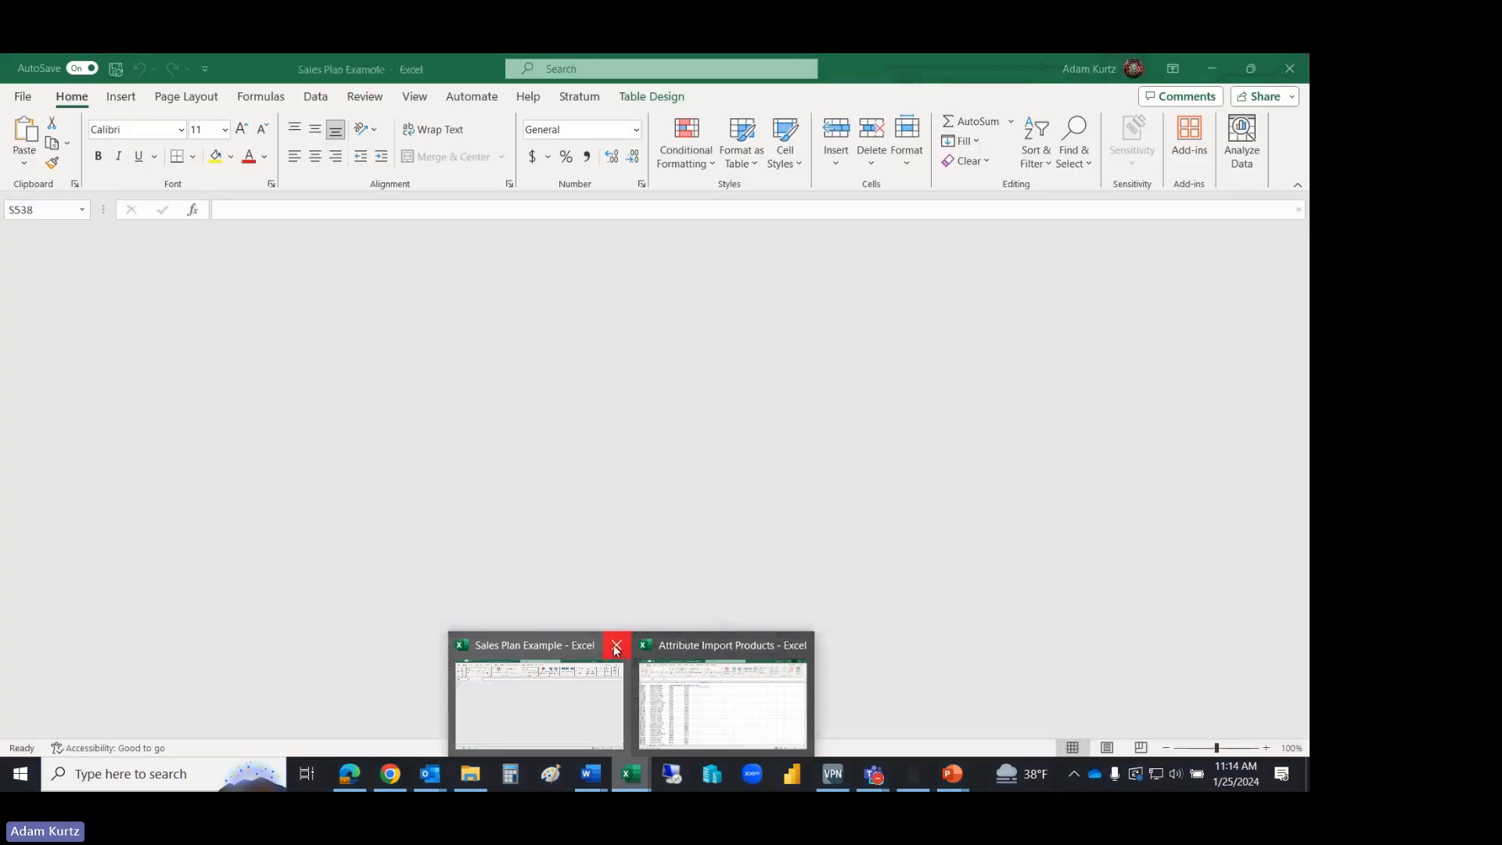
{"action": "left_click", "coordinate": [614, 645]}
{"action": "left_click", "coordinate": [510, 443]}
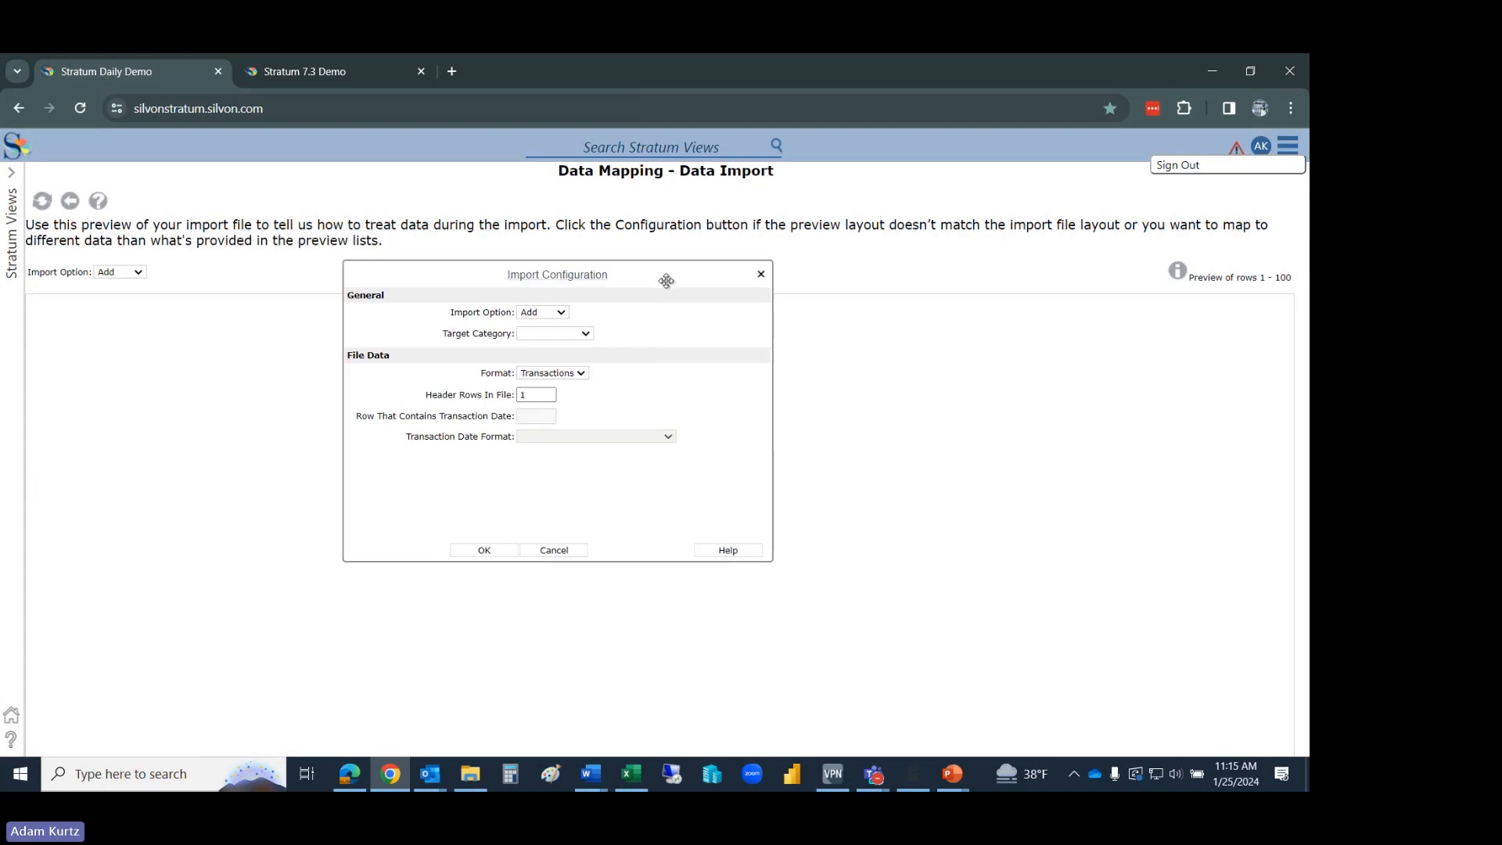
- Keep the import option as Add and set the target category to Sales Plan
{"action": "left_click", "coordinate": [542, 313]}
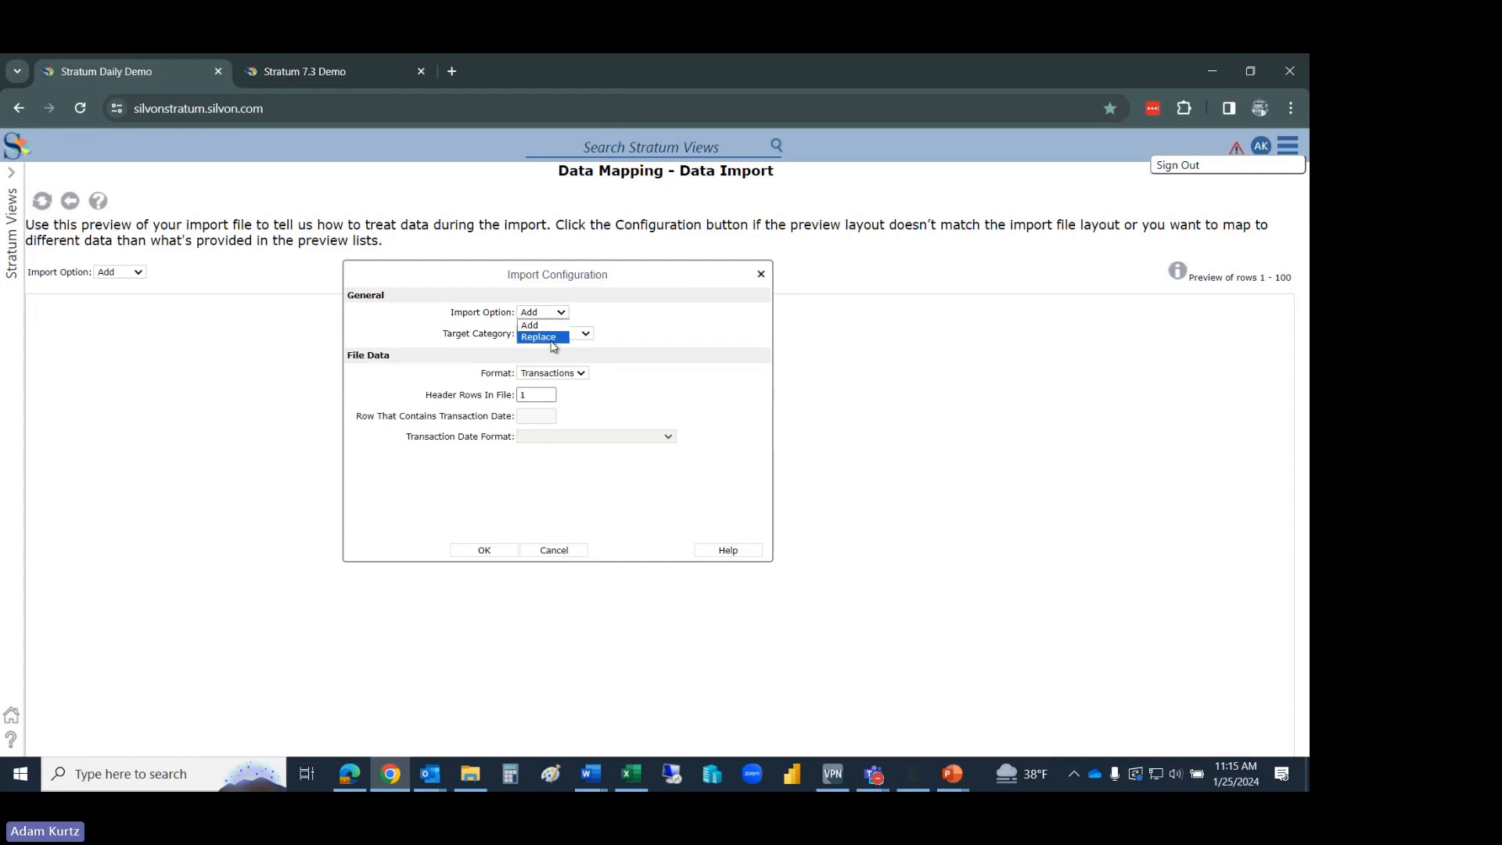
{"action": "left_click", "coordinate": [588, 321]}
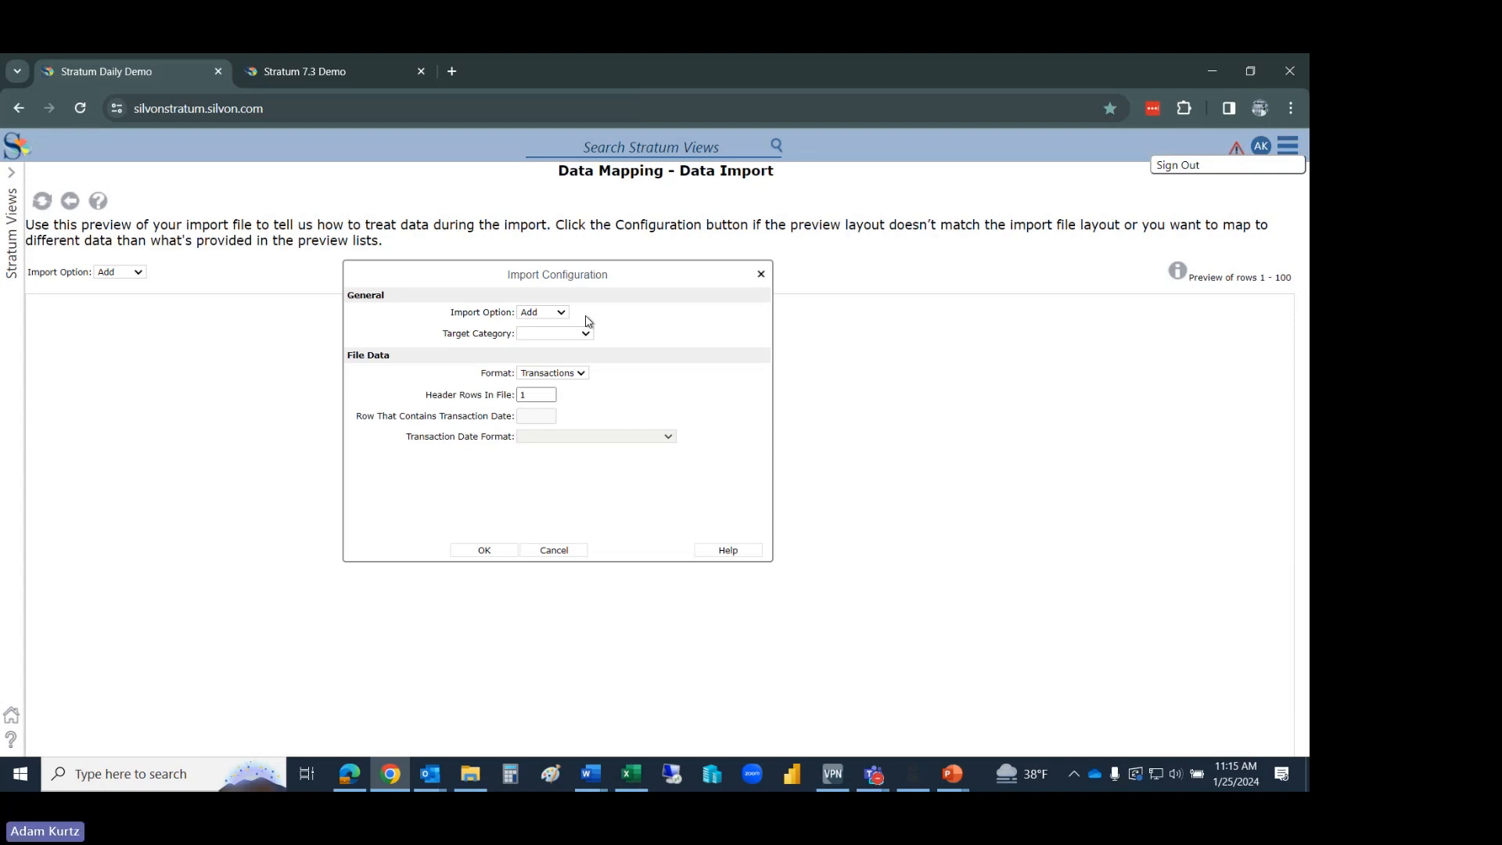
{"action": "left_click", "coordinate": [586, 335]}
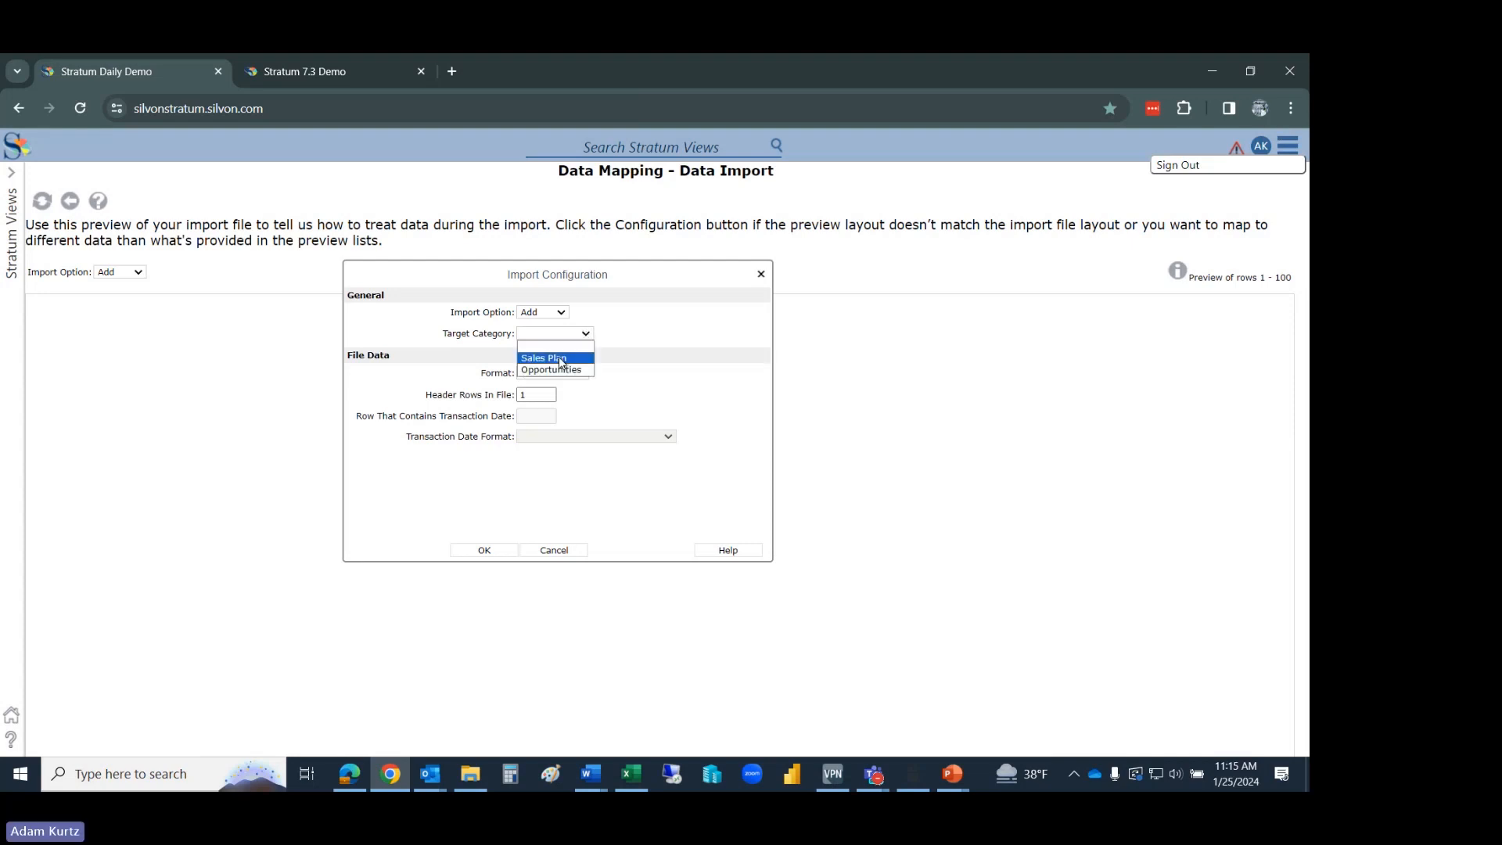
{"action": "left_click", "coordinate": [561, 358]}
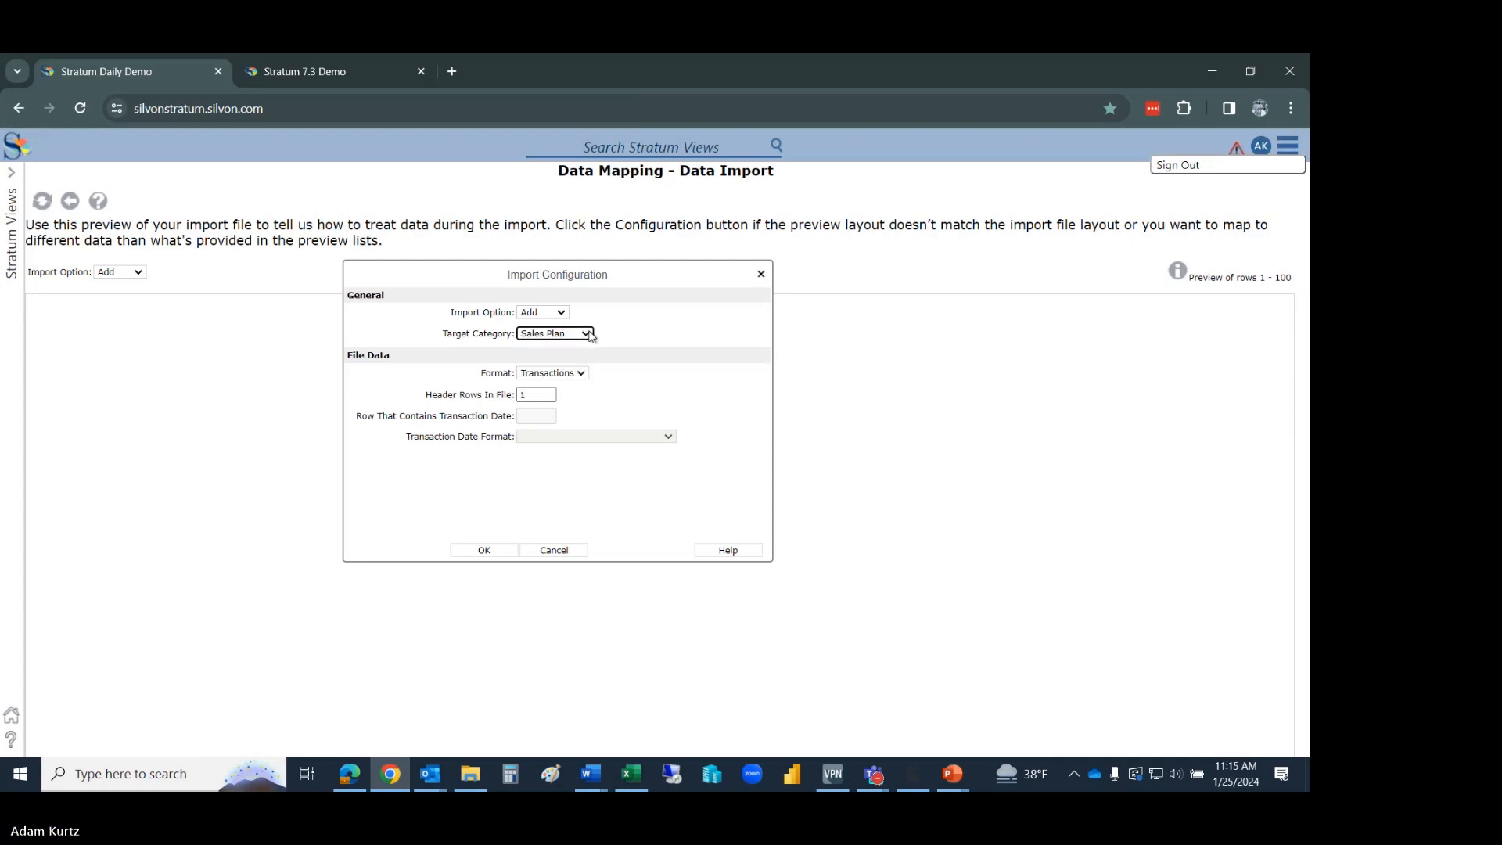
{"action": "left_click", "coordinate": [584, 335]}
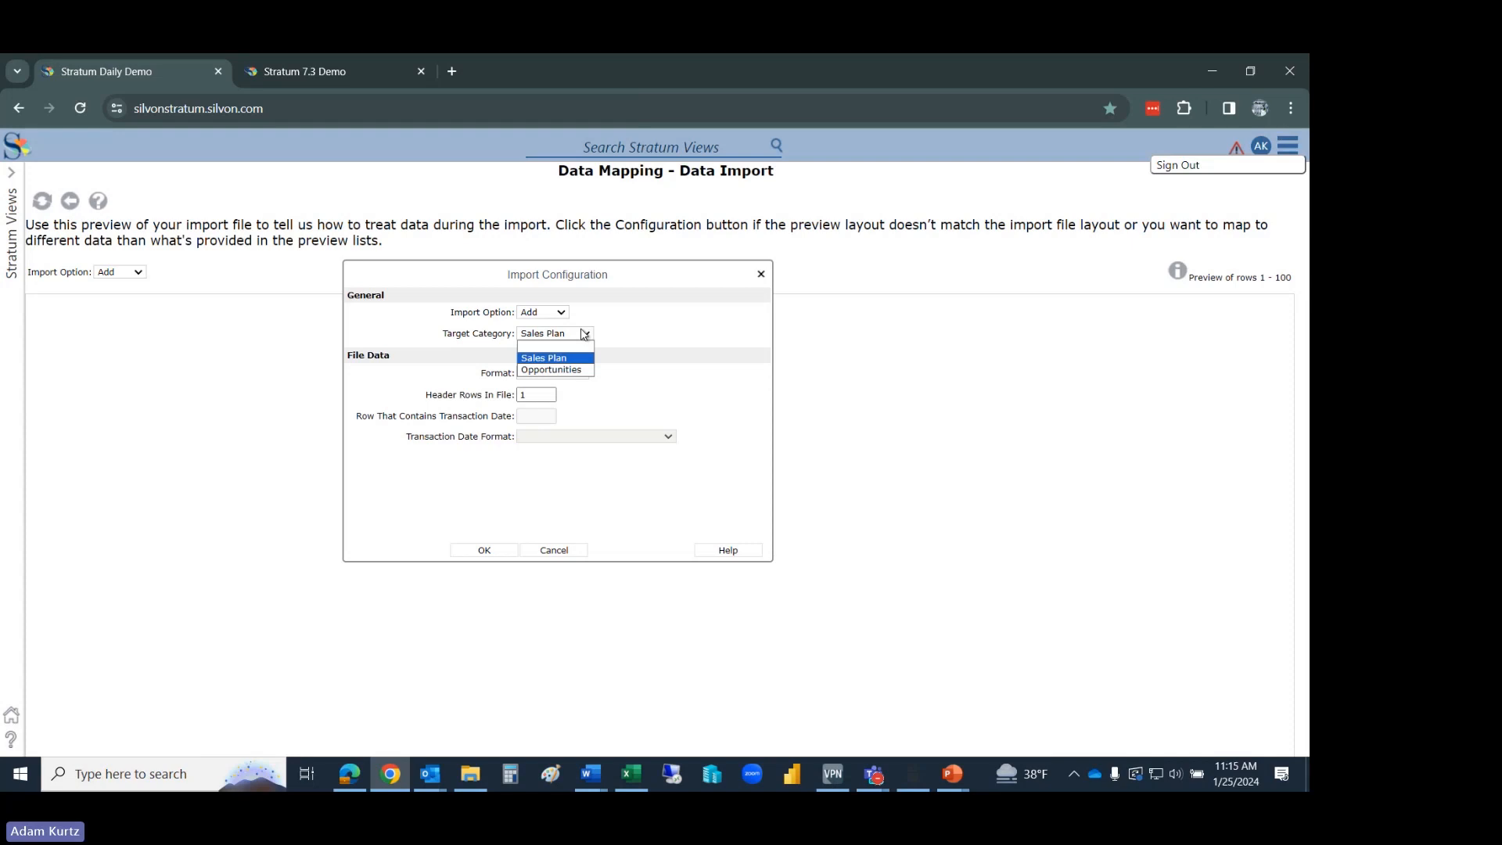
{"action": "left_click", "coordinate": [617, 335]}
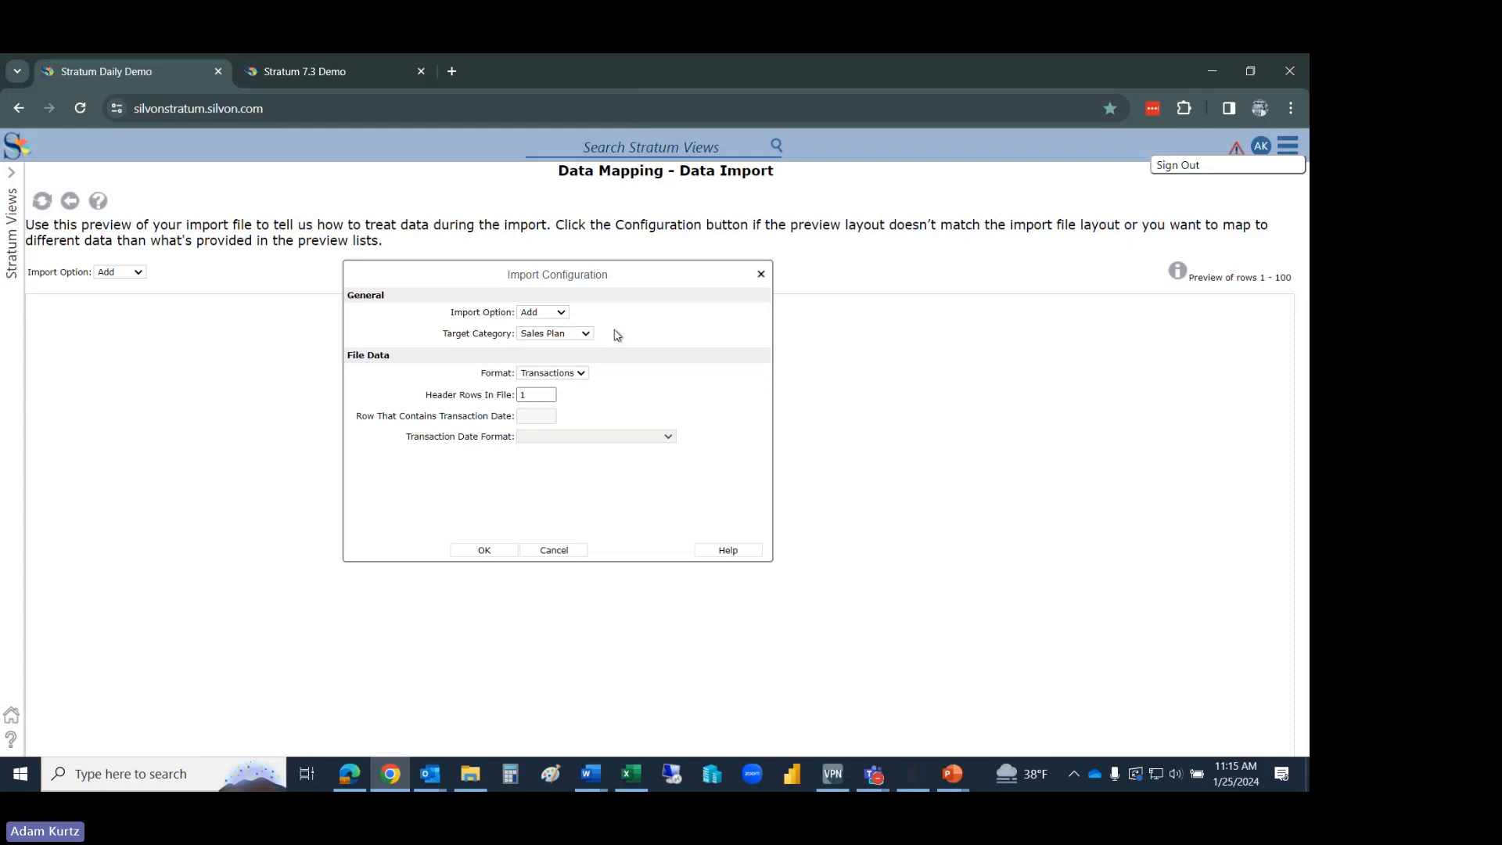
- Configure the file data as Time Series with 3 header rows, transaction date in row 3 and date format m/d/yyyy, and apply the configuration
{"action": "left_click", "coordinate": [577, 374]}
{"action": "left_click", "coordinate": [577, 374]}
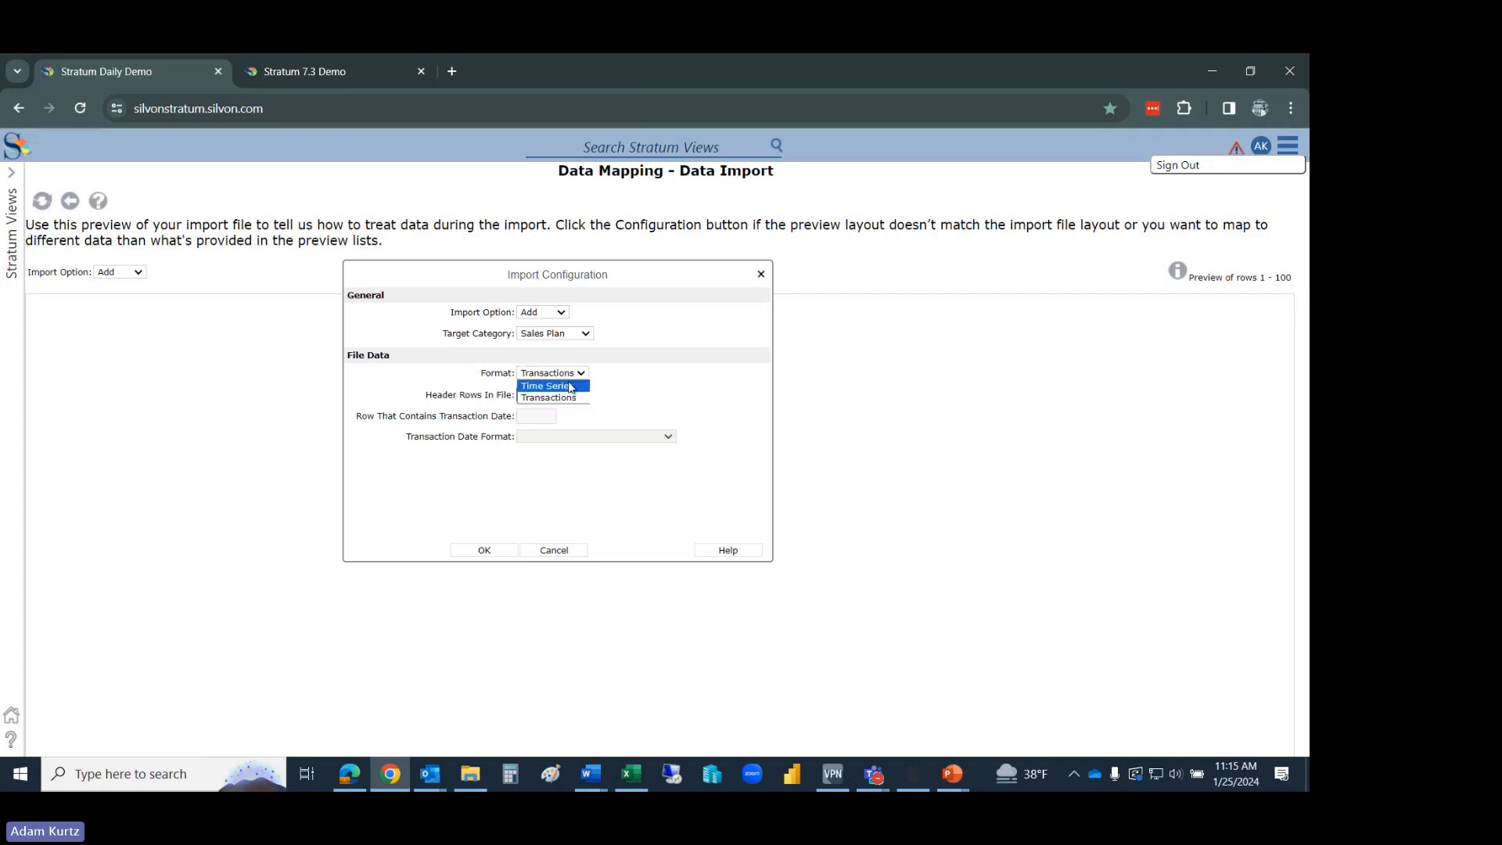
{"action": "left_click", "coordinate": [570, 386]}
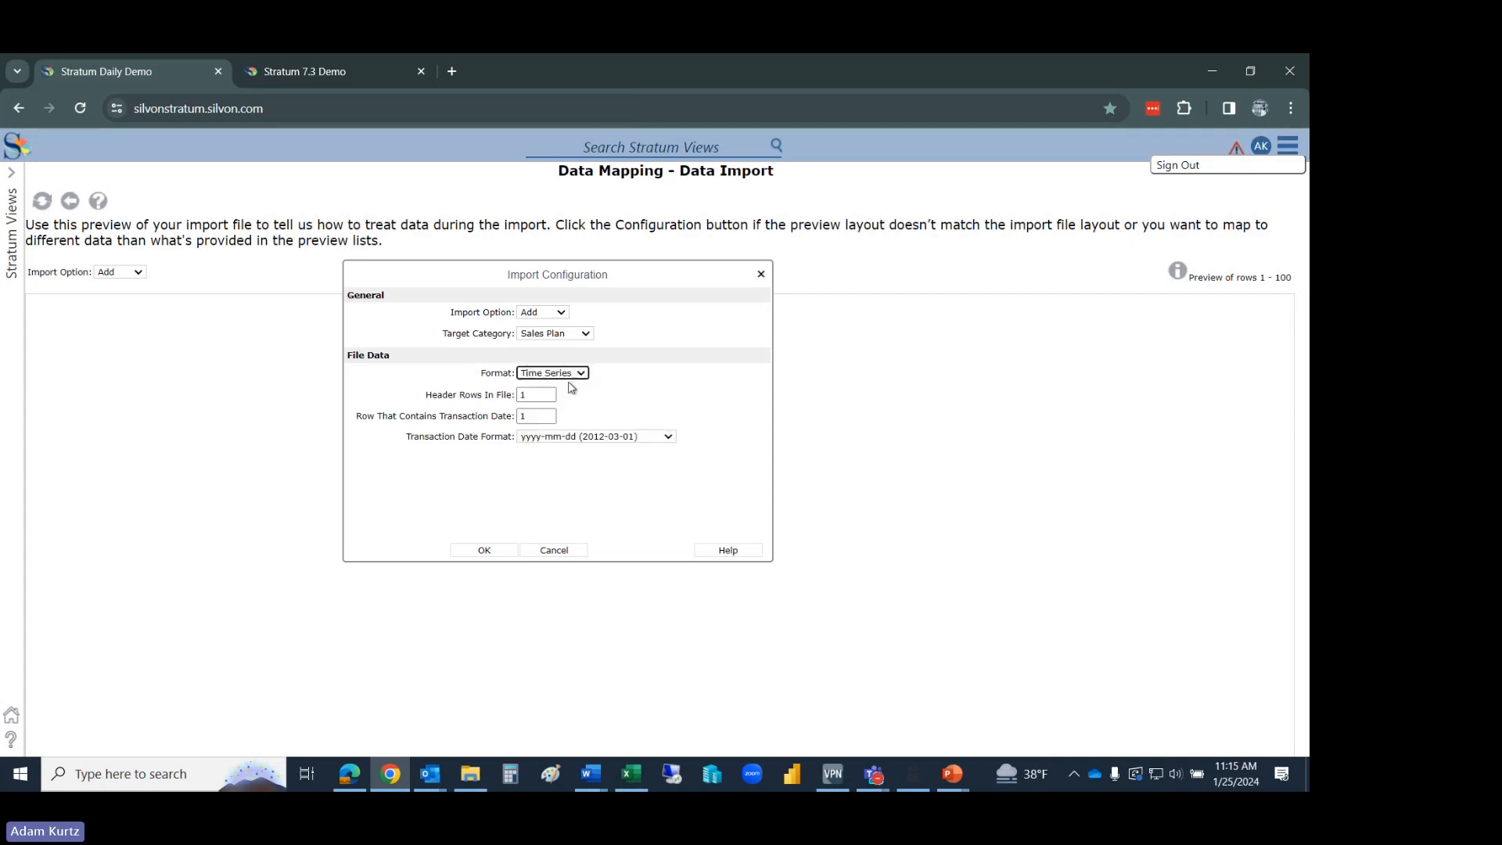
{"action": "double_click", "coordinate": [536, 402]}
{"action": "type", "text": "3"}
{"action": "double_click", "coordinate": [545, 421]}
{"action": "type", "text": "3"}
{"action": "left_click", "coordinate": [547, 440]}
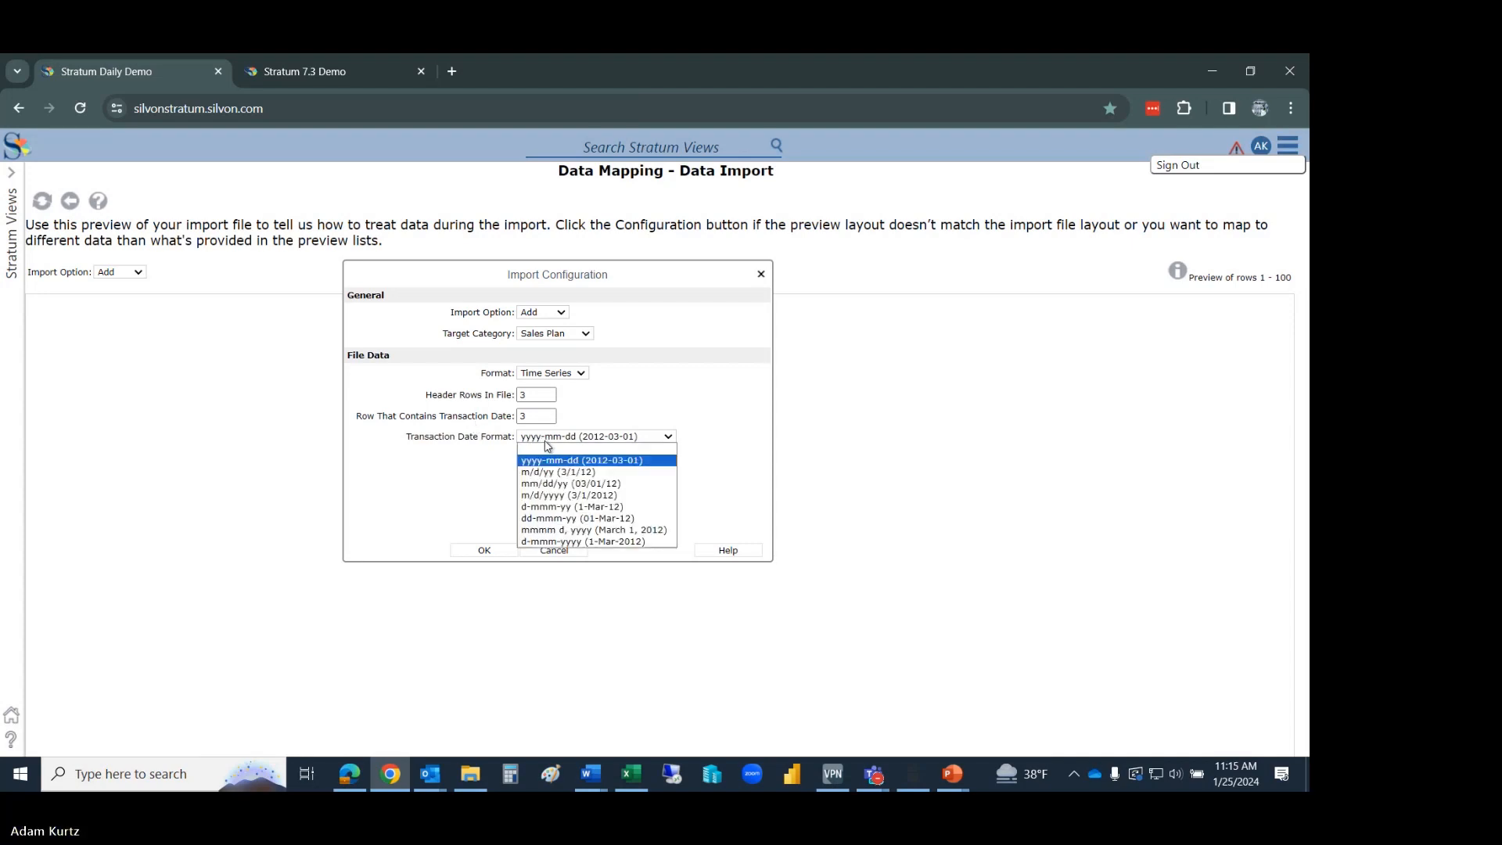
{"action": "left_click", "coordinate": [560, 495]}
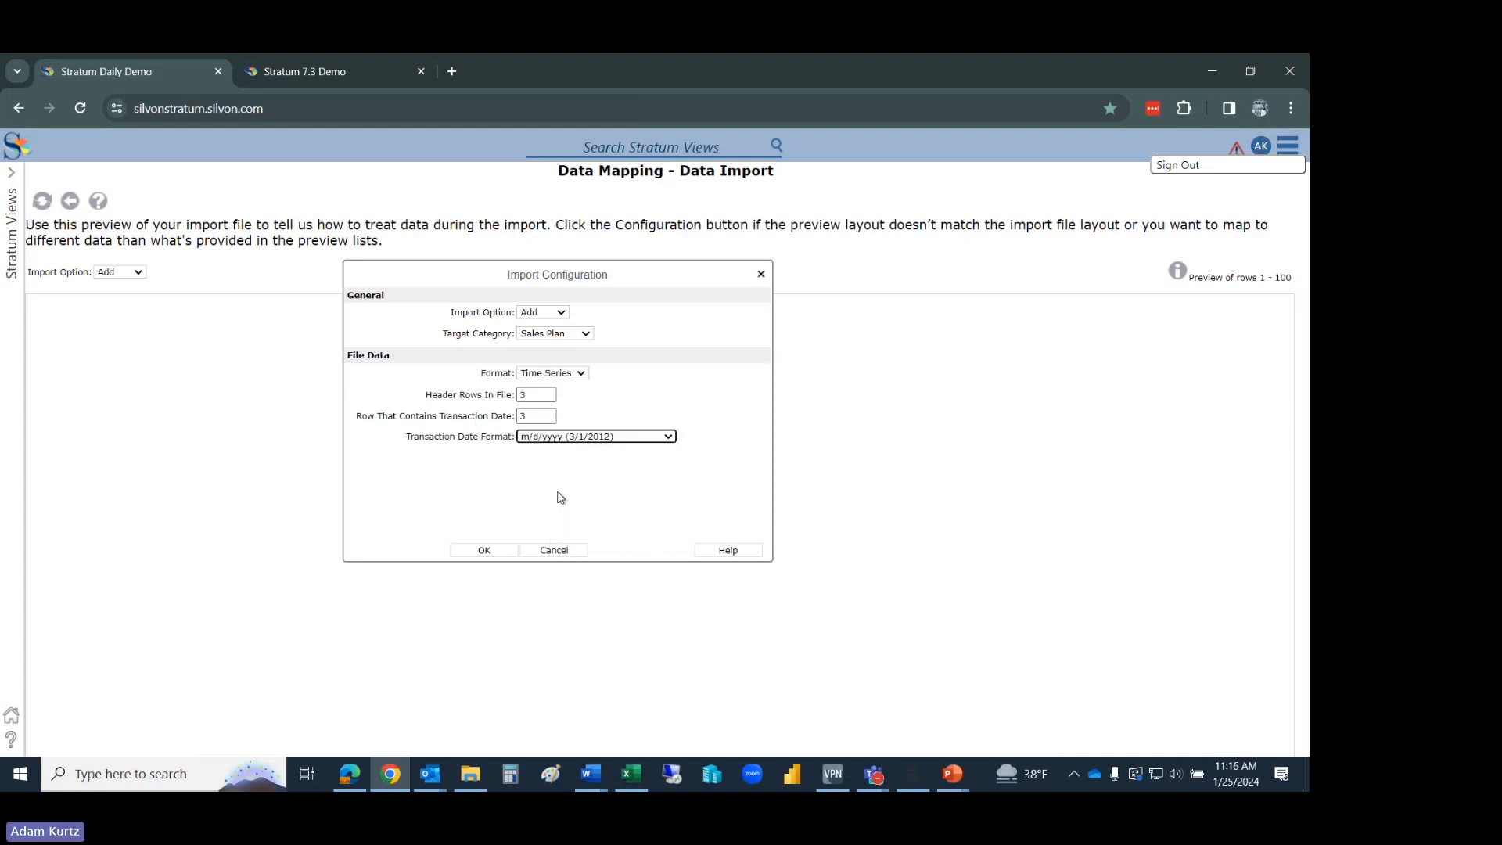
{"action": "left_click", "coordinate": [498, 552]}
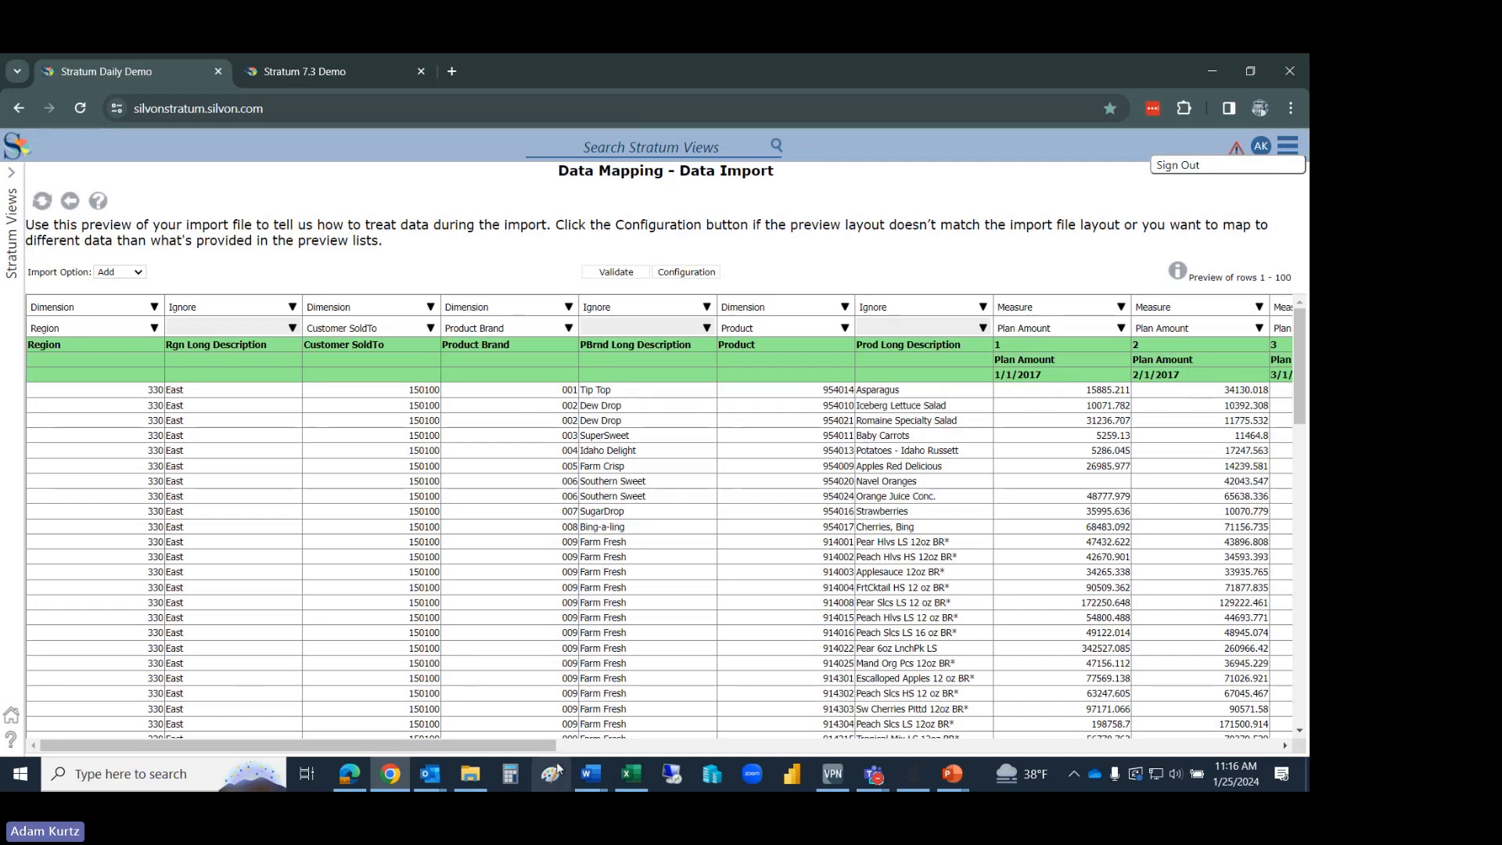
- Examine the column mapping in the import preview, including the measure choices for the 1/1/2017 column
{"action": "left_click_drag", "start_coordinate": [542, 744], "coordinate": [836, 706]}
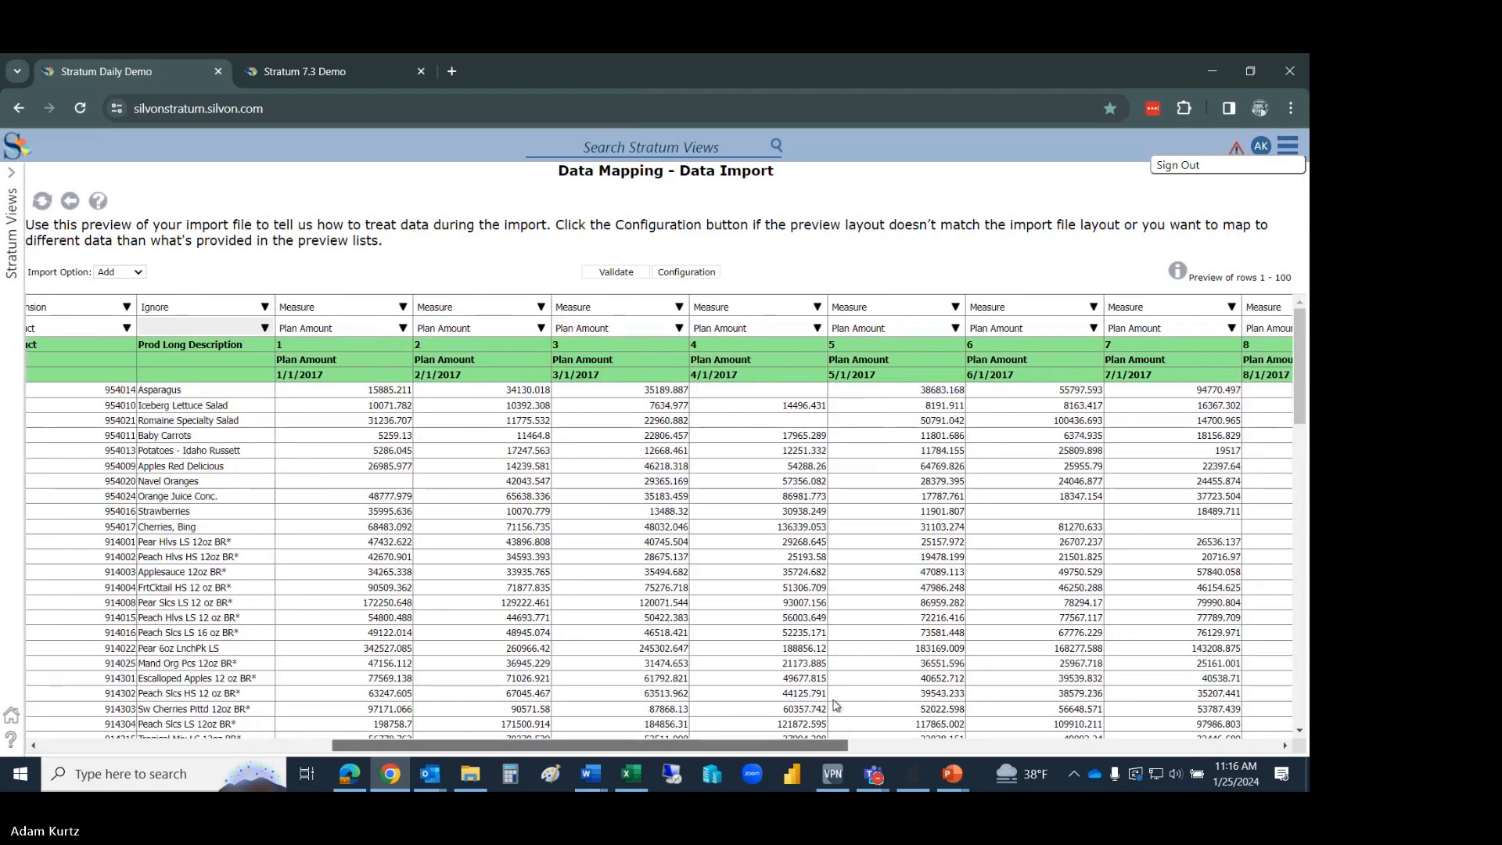
{"action": "left_click", "coordinate": [401, 327]}
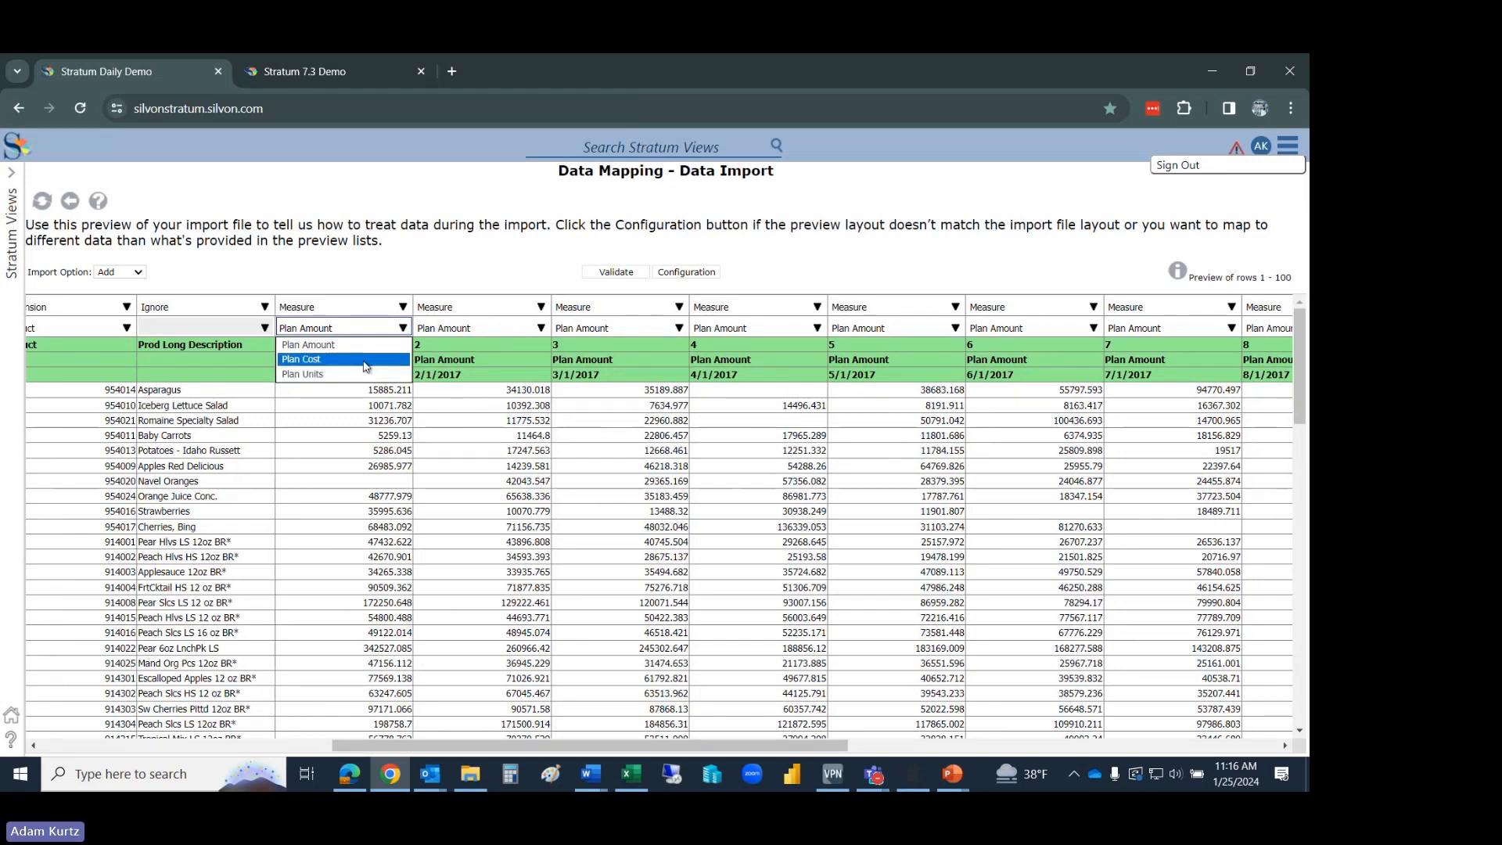
{"action": "left_click", "coordinate": [384, 269]}
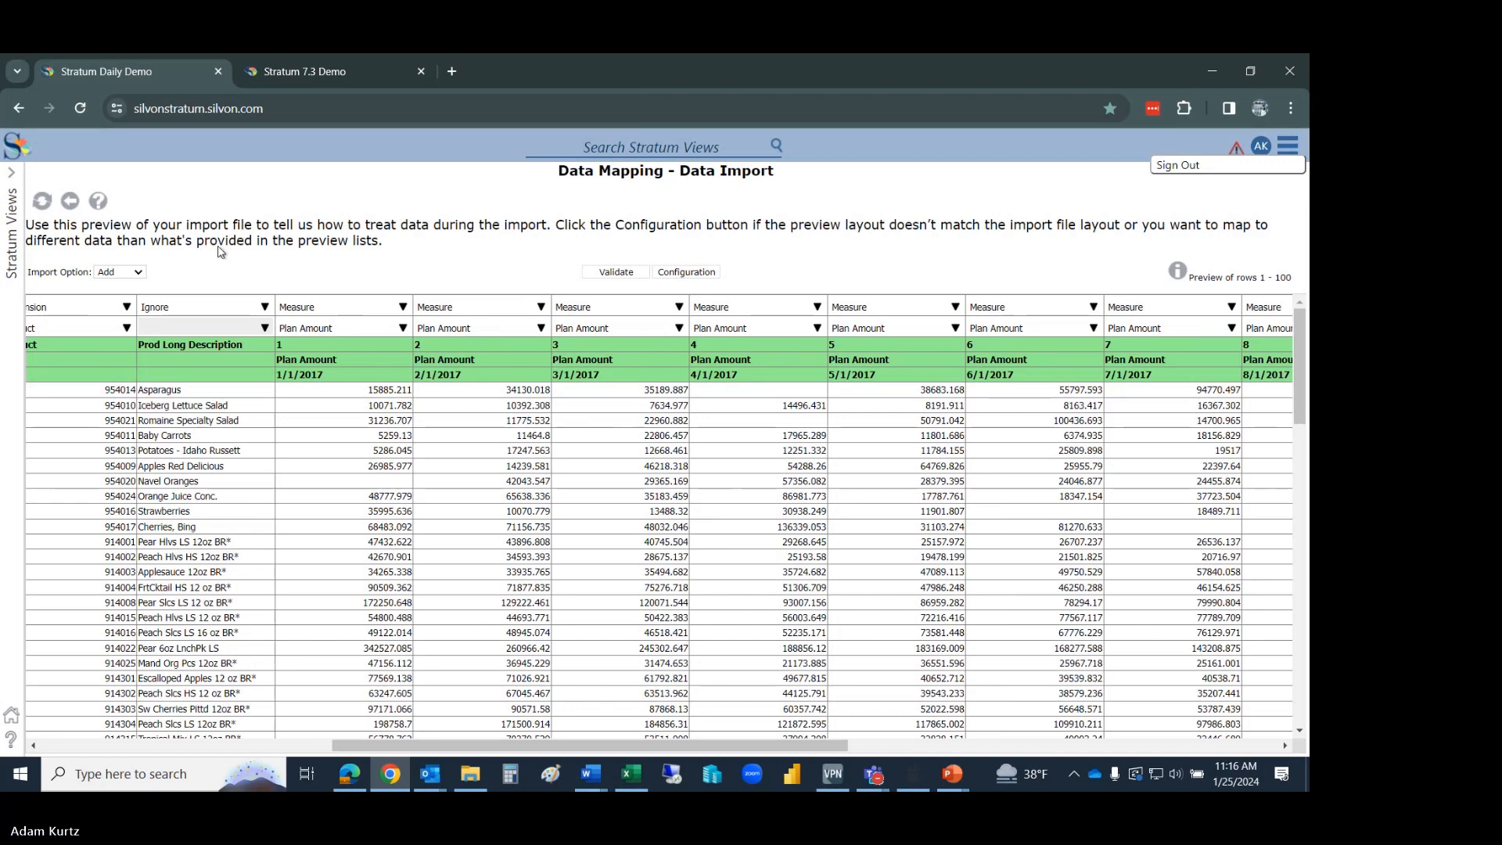
{"action": "left_click", "coordinate": [247, 745]}
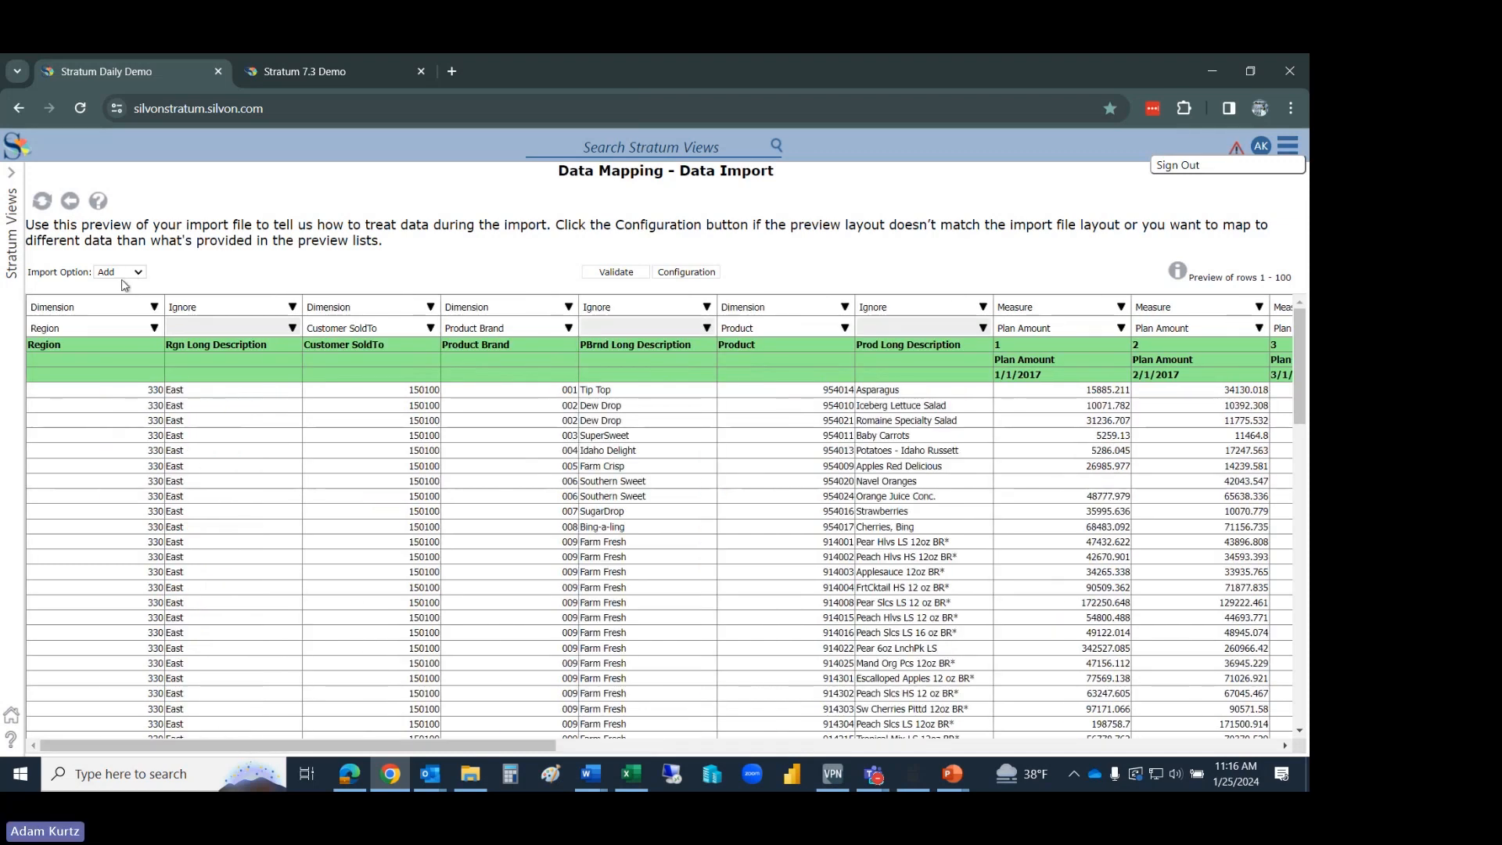
- Start processing the data import and cancel it at the confirmation
{"action": "left_click", "coordinate": [42, 205]}
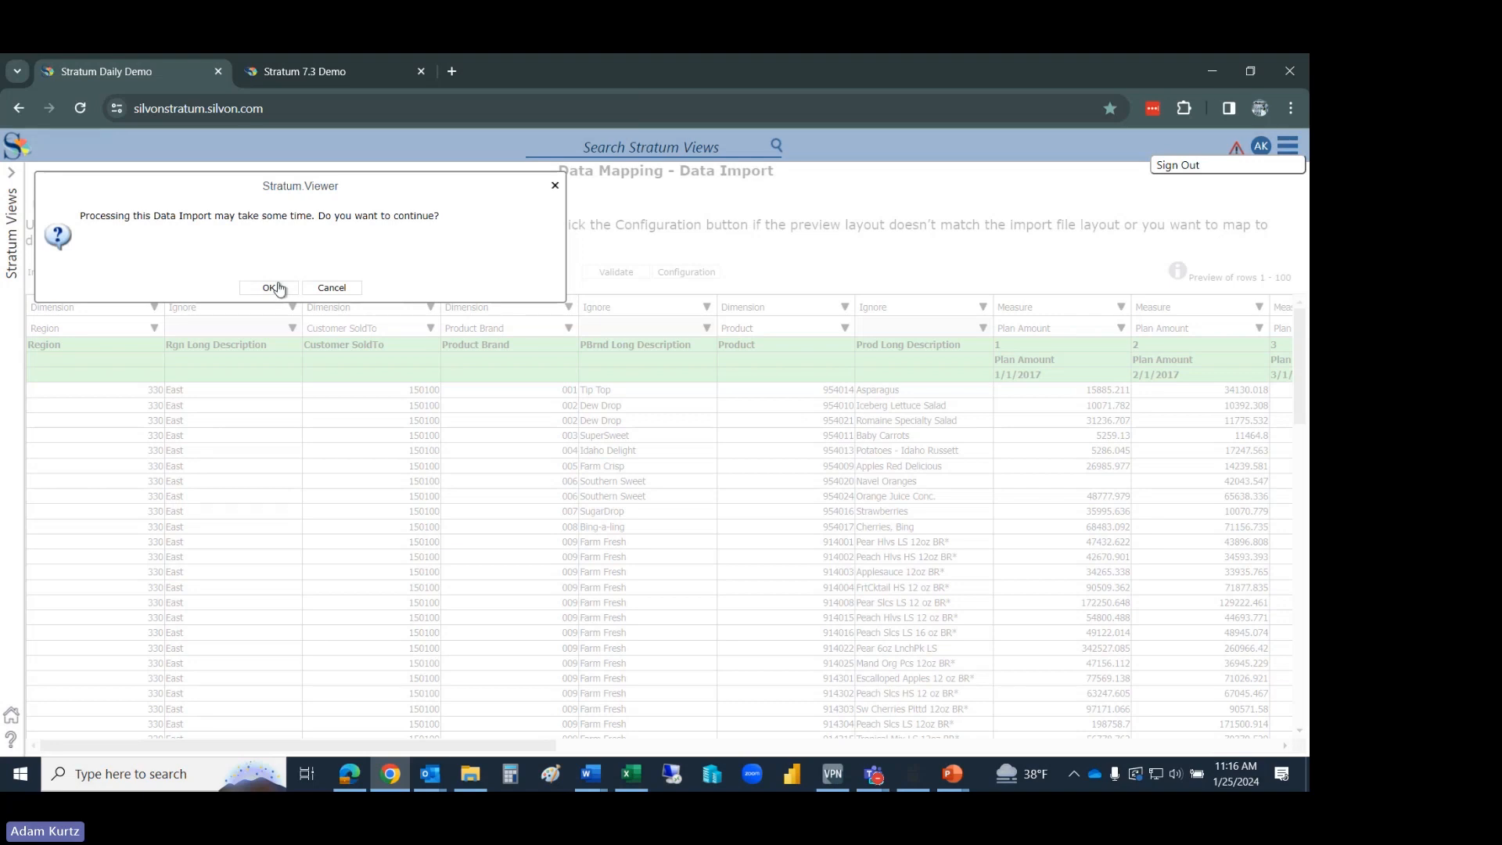
{"action": "left_click", "coordinate": [339, 288]}
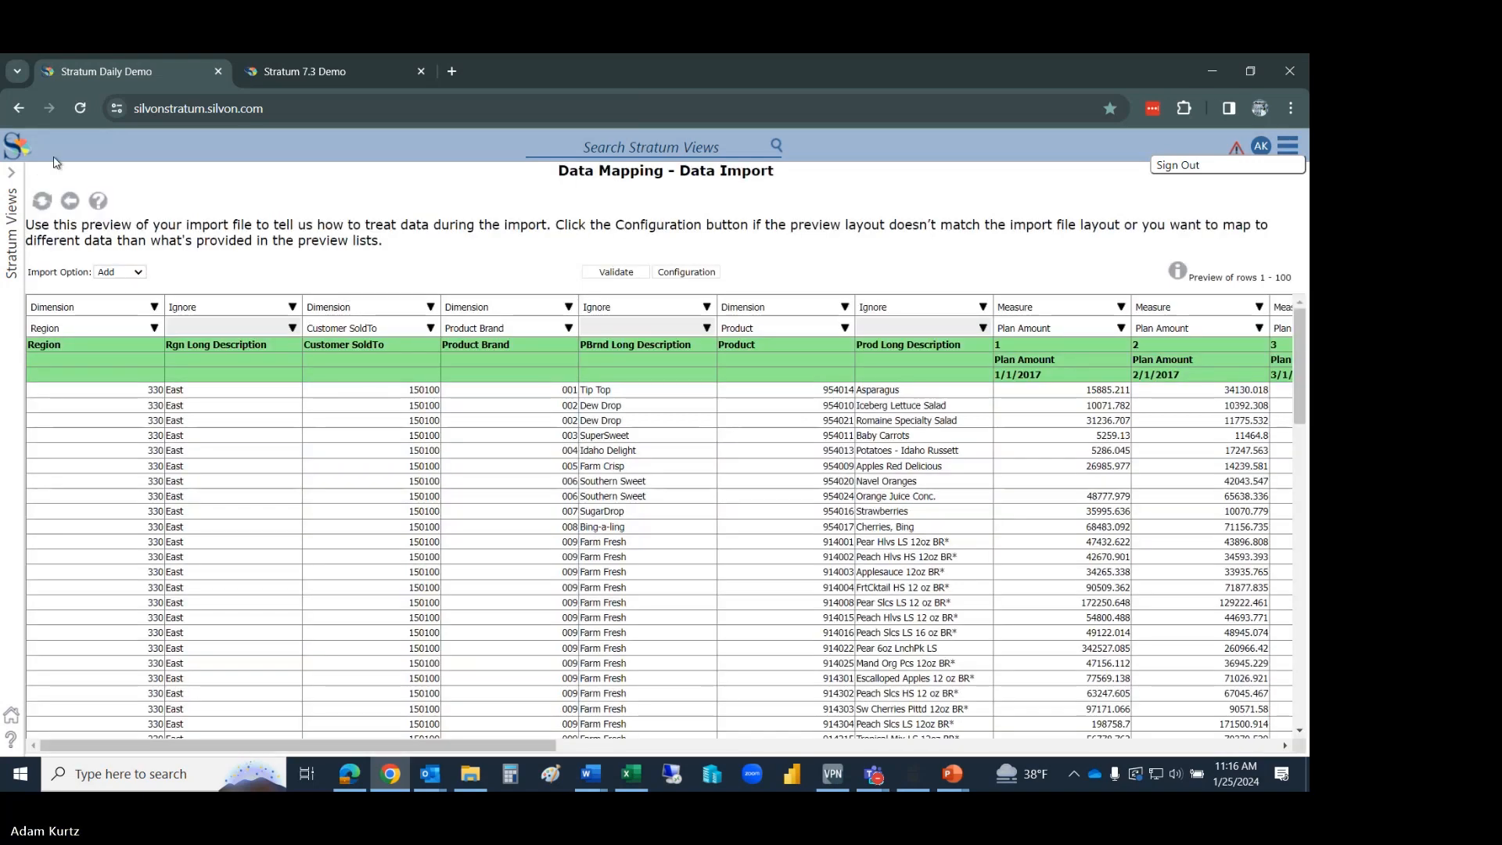
- Open the recently used Sales Plan Input view and dismiss its parameter prompt without selecting a region
{"action": "left_click", "coordinate": [12, 202]}
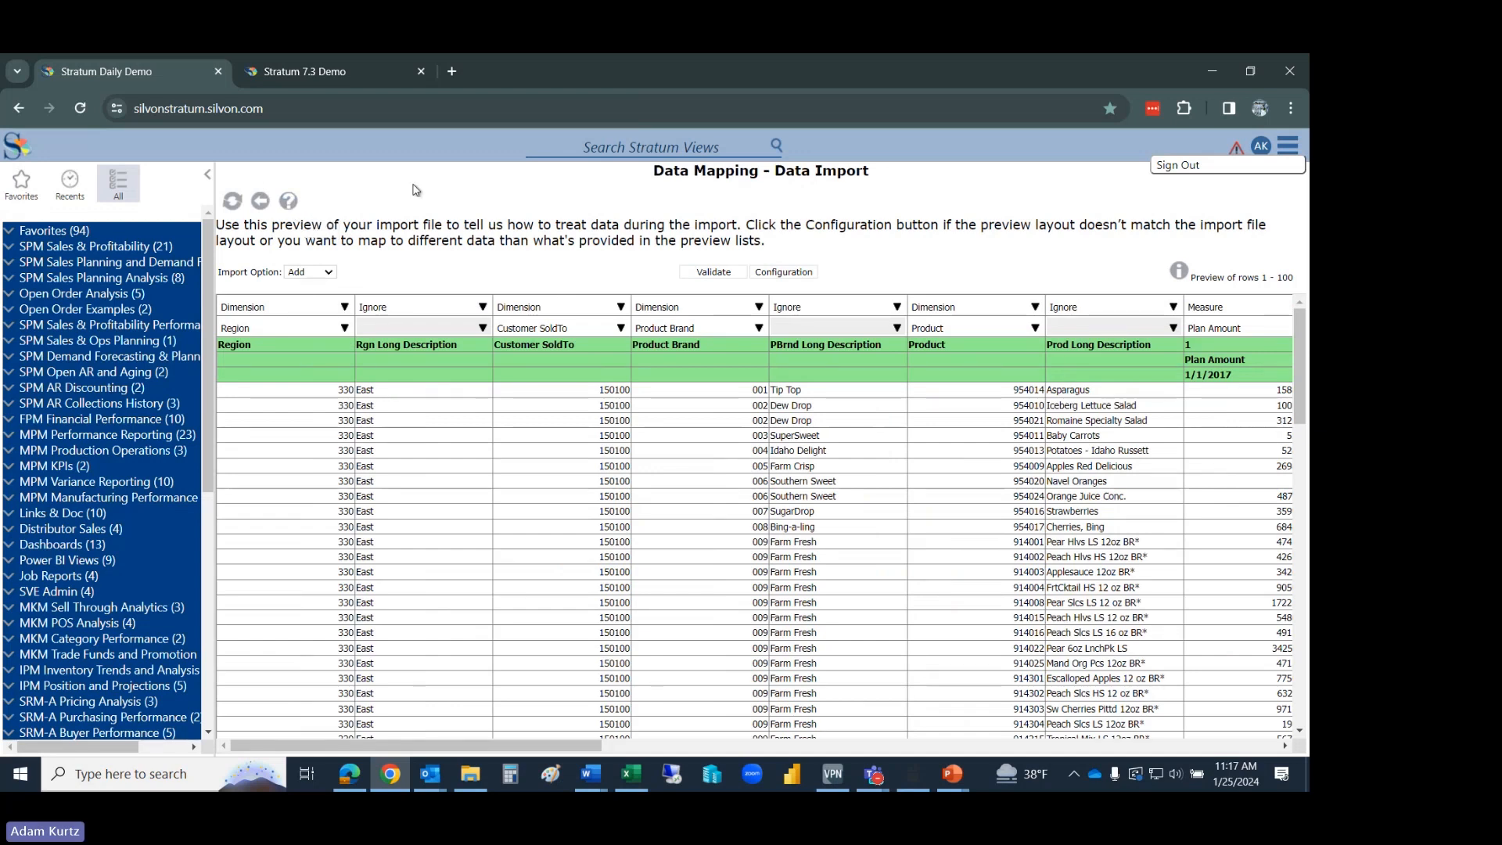
{"action": "left_click", "coordinate": [70, 188]}
{"action": "left_click", "coordinate": [87, 449]}
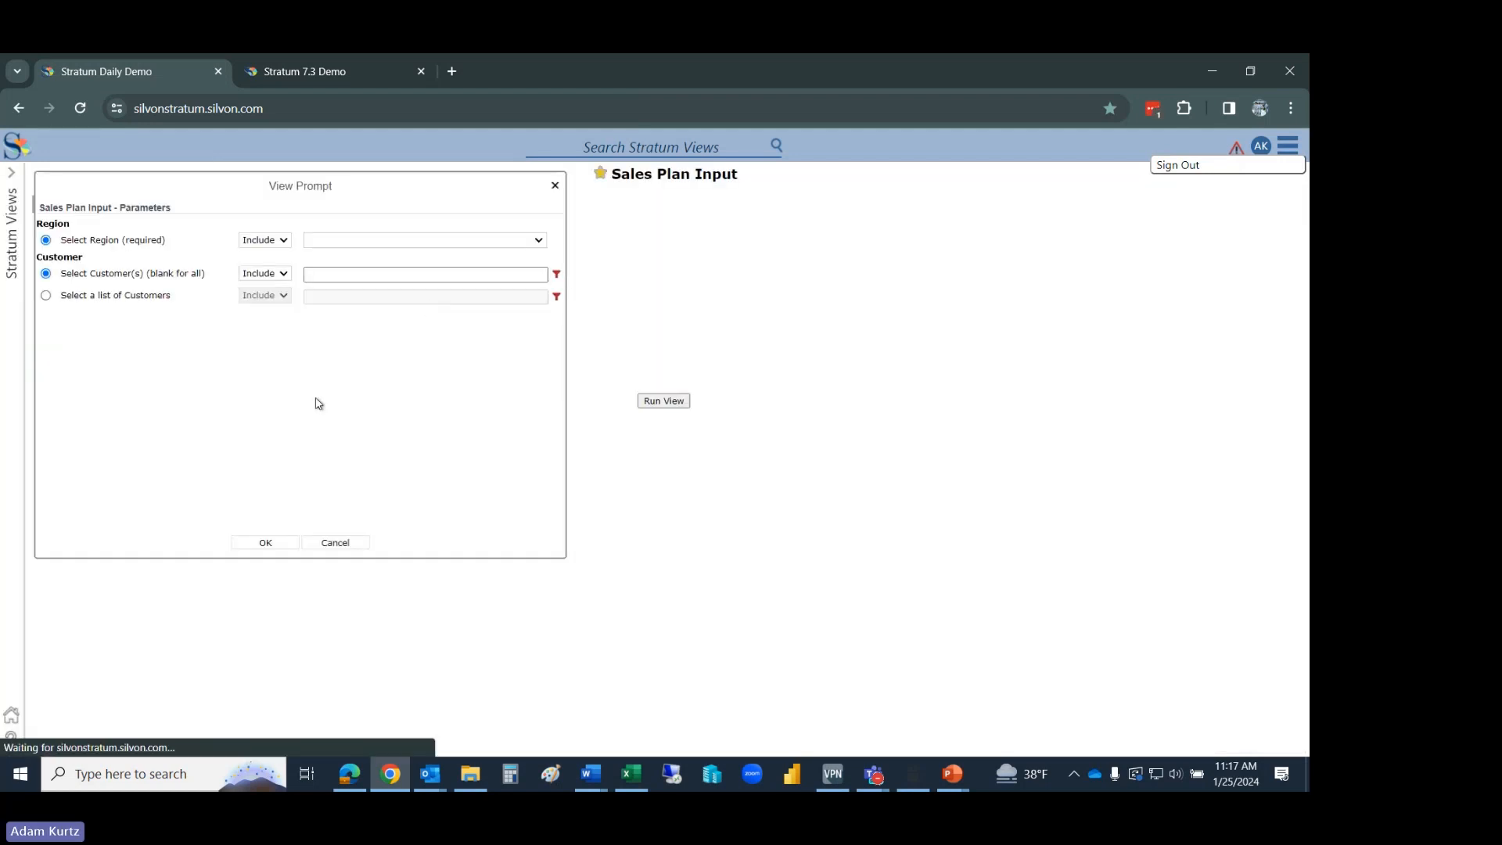
{"action": "left_click", "coordinate": [329, 545]}
- Find the Sales Pan Imported Data view in the full list of Stratum views and open it
{"action": "left_click", "coordinate": [23, 217]}
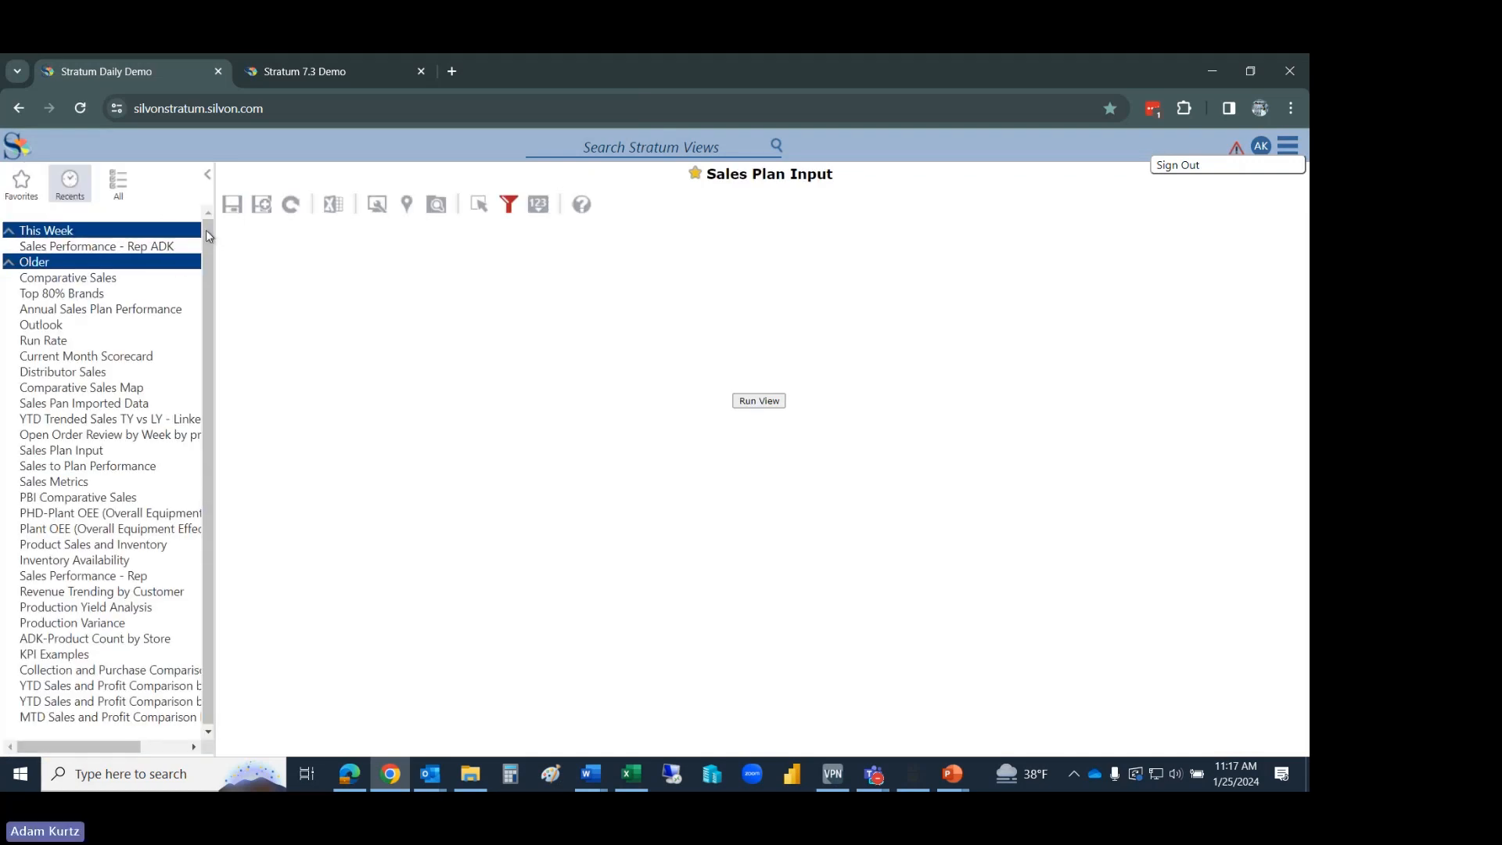
{"action": "left_click", "coordinate": [21, 184]}
{"action": "left_click", "coordinate": [118, 184]}
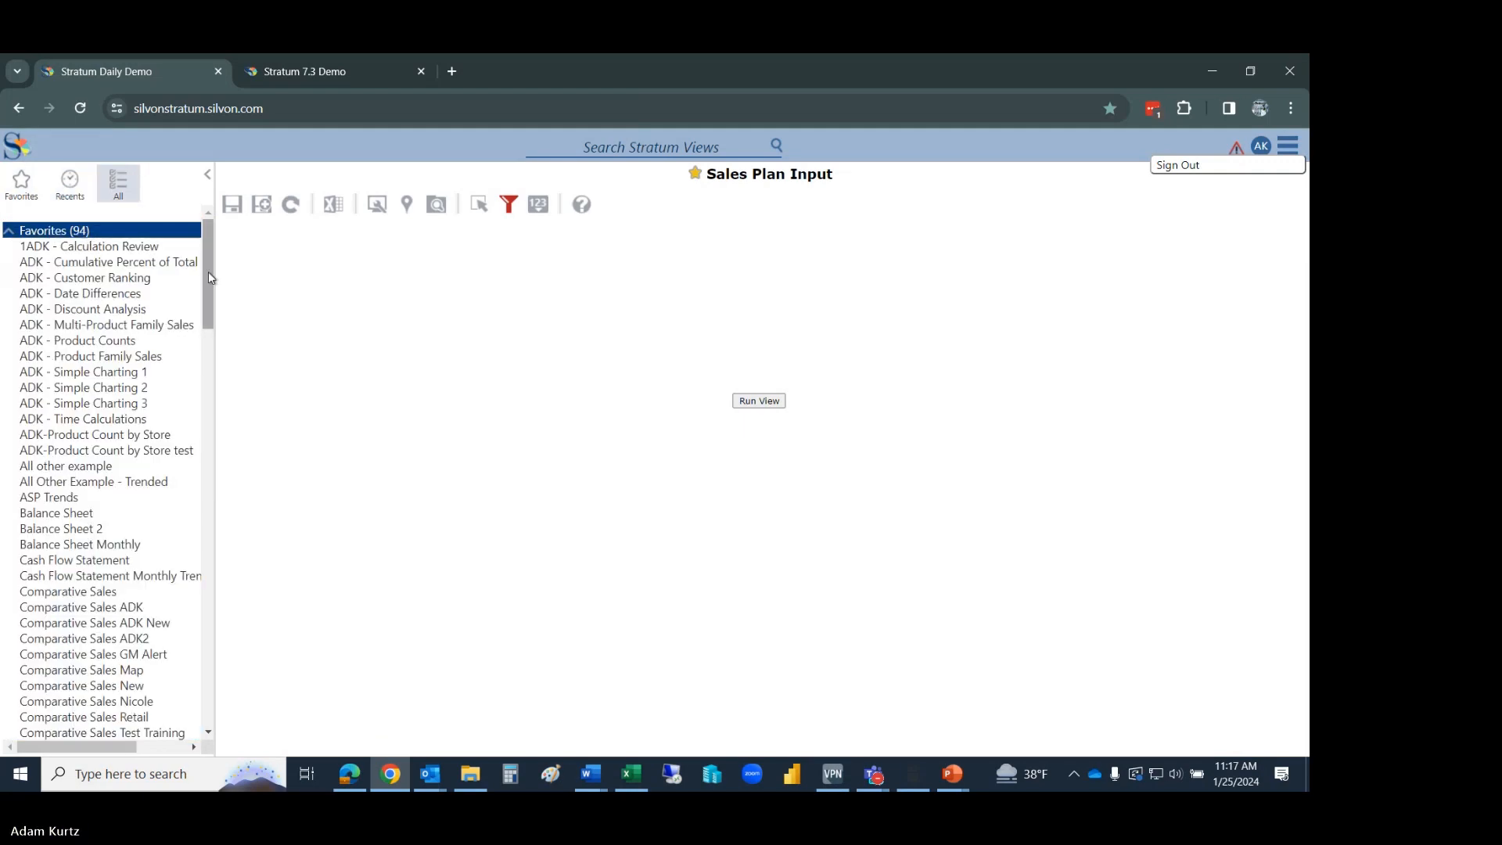
{"action": "left_click_drag", "start_coordinate": [207, 278], "coordinate": [262, 503]}
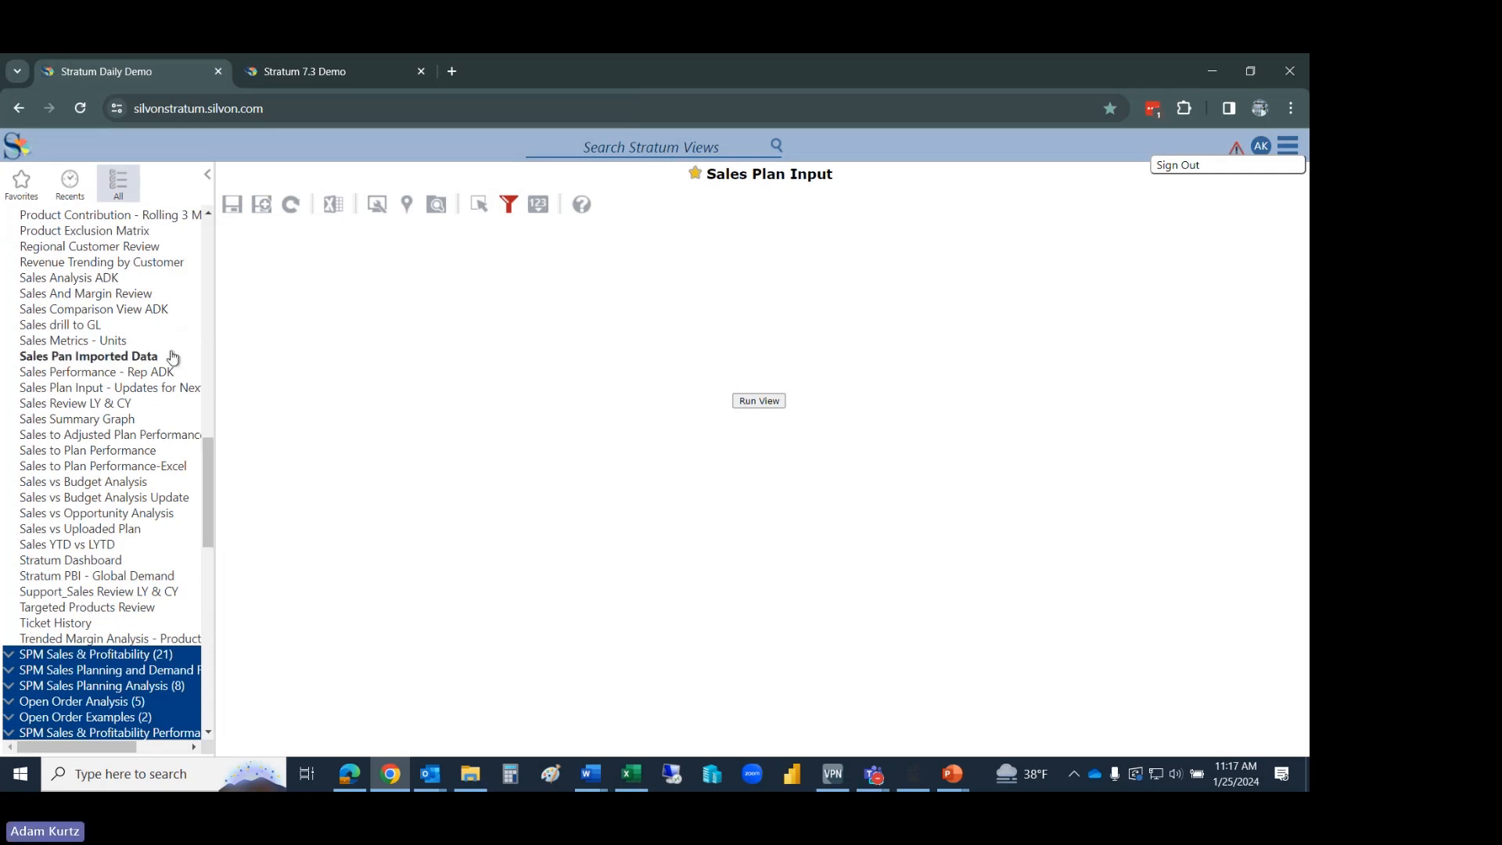
{"action": "left_click", "coordinate": [142, 358]}
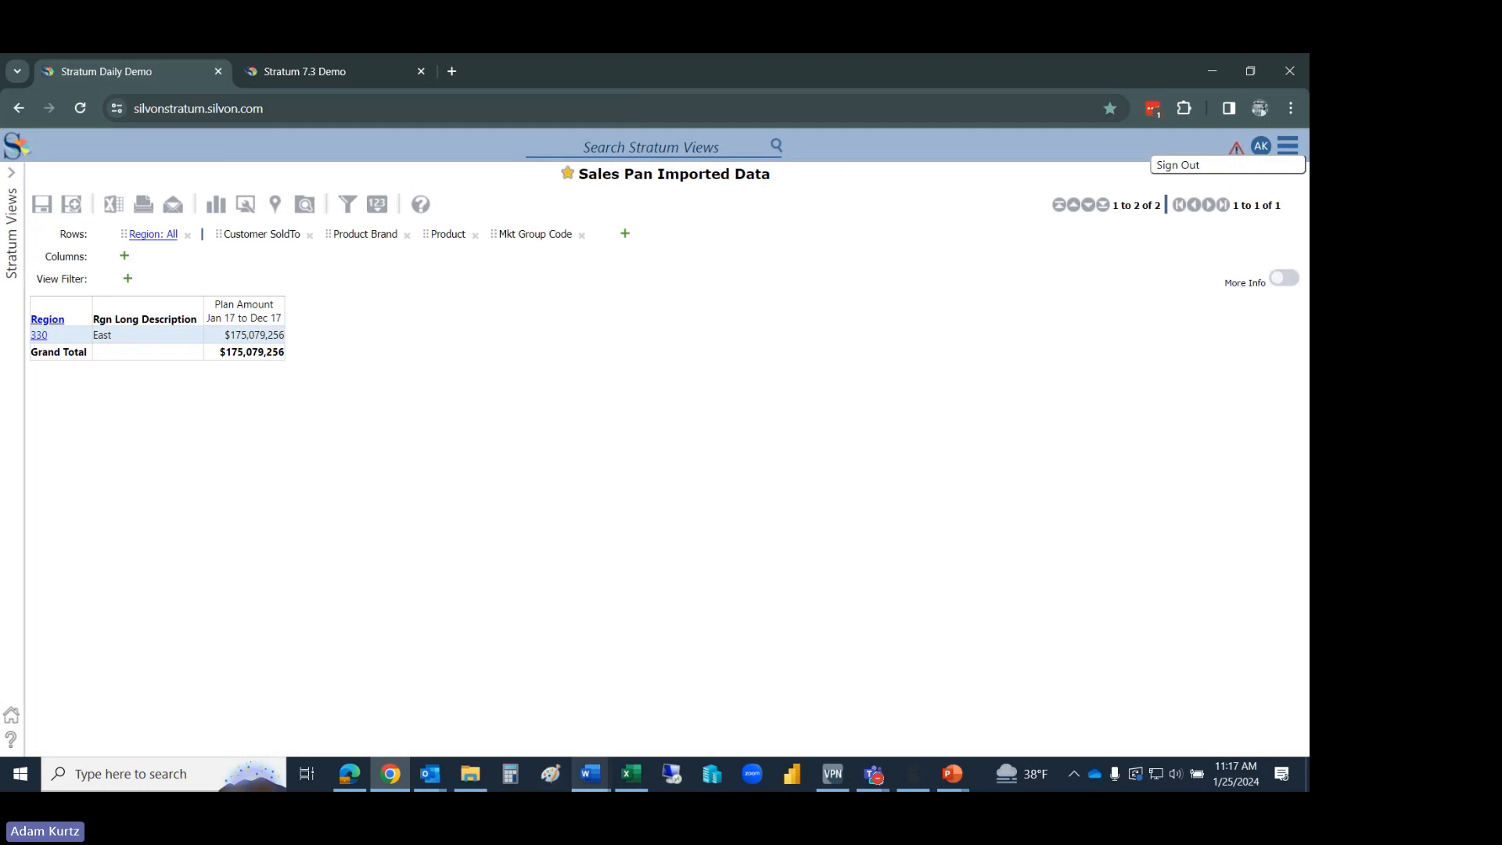
- Open the Sales Plan Example workbook in Excel, check the Grand Total column's total, and return to the Stratum view in the browser
{"action": "left_click", "coordinate": [633, 782]}
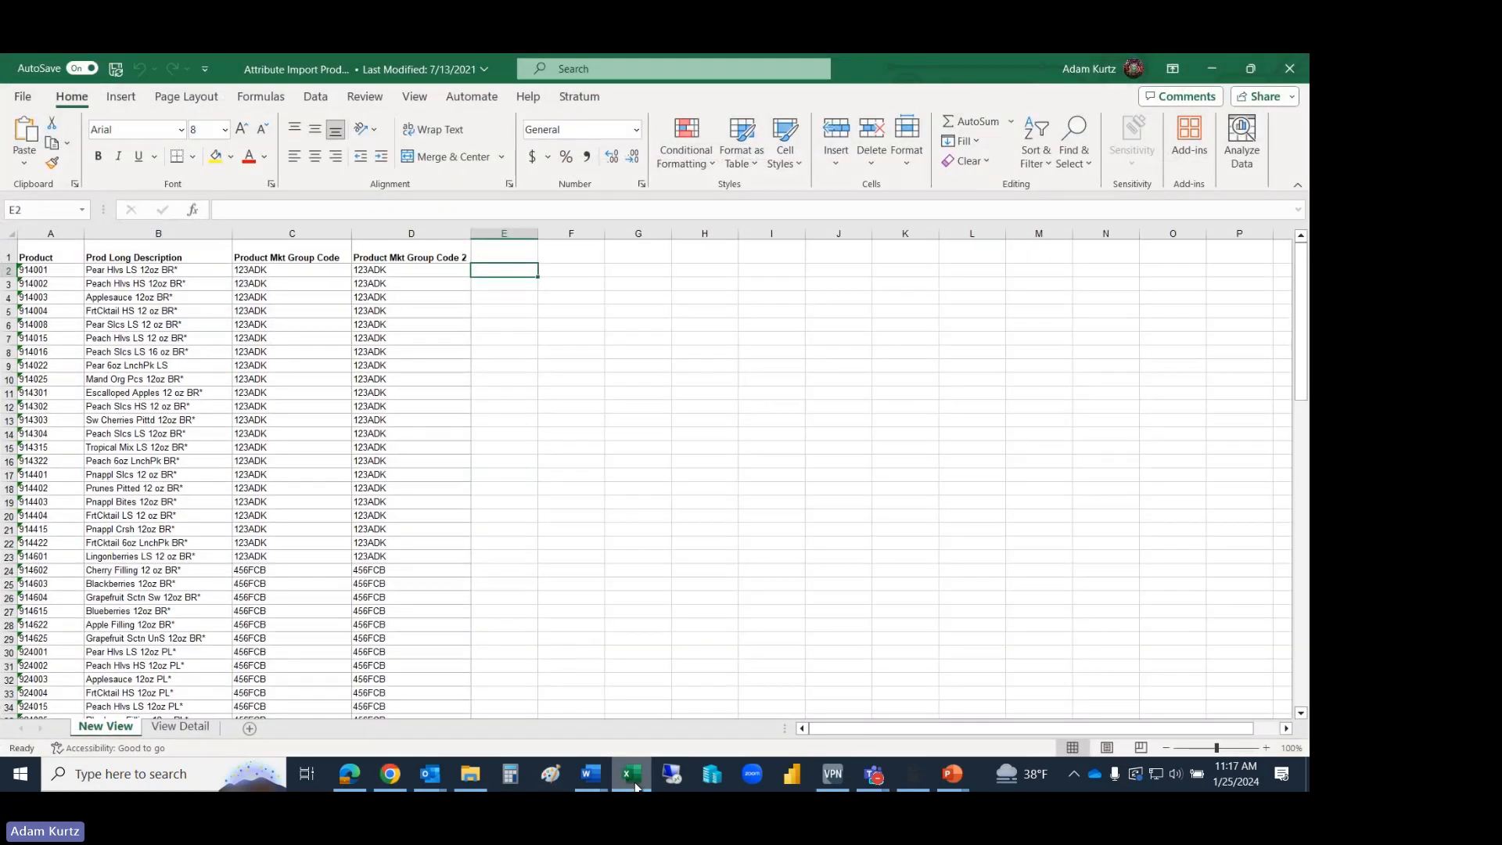
{"action": "left_click", "coordinate": [635, 782]}
{"action": "right_click", "coordinate": [636, 783]}
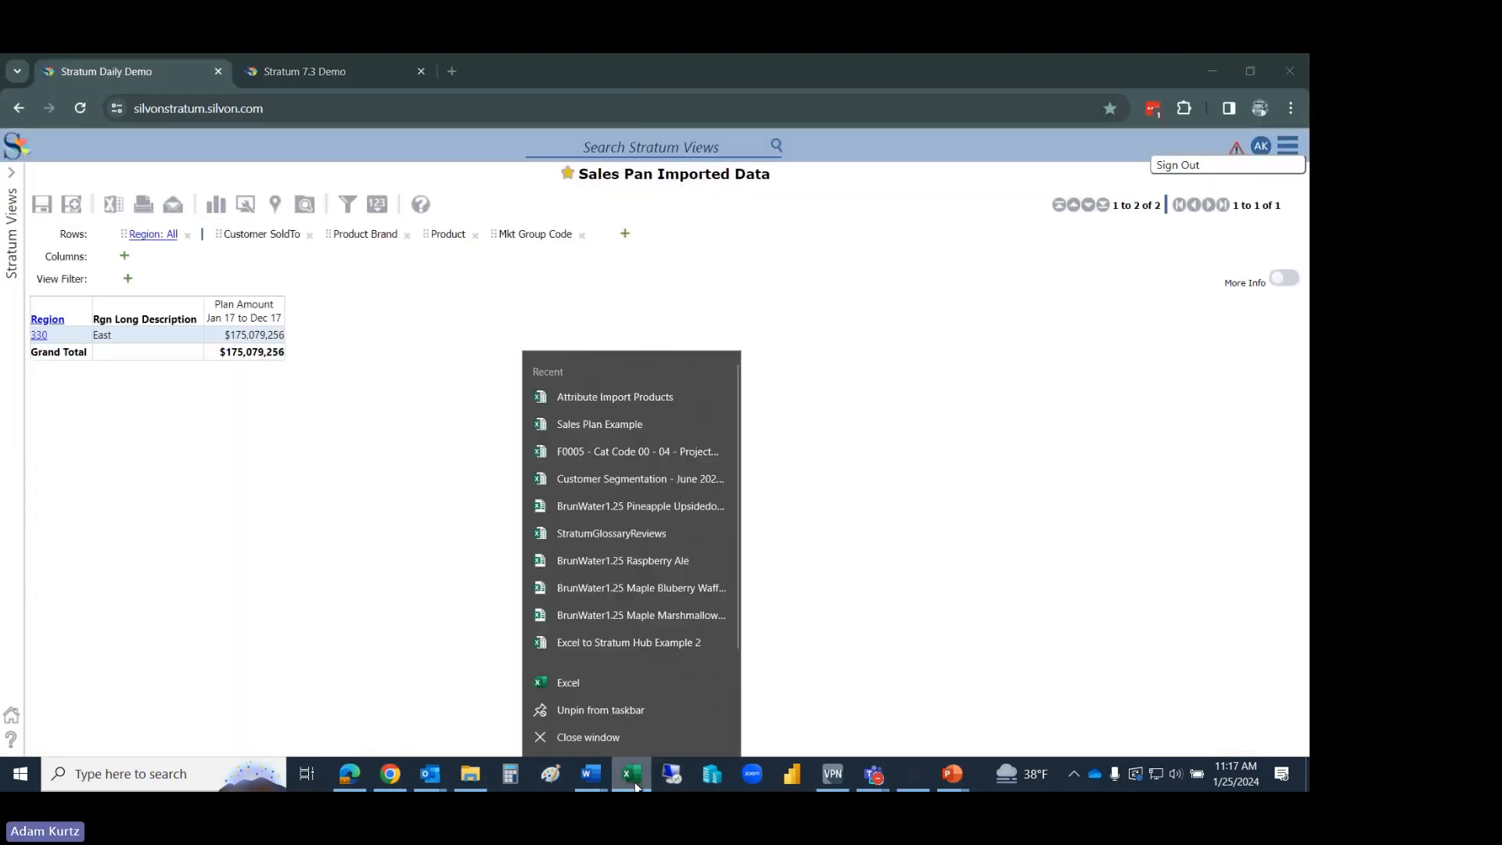
{"action": "left_click", "coordinate": [591, 429]}
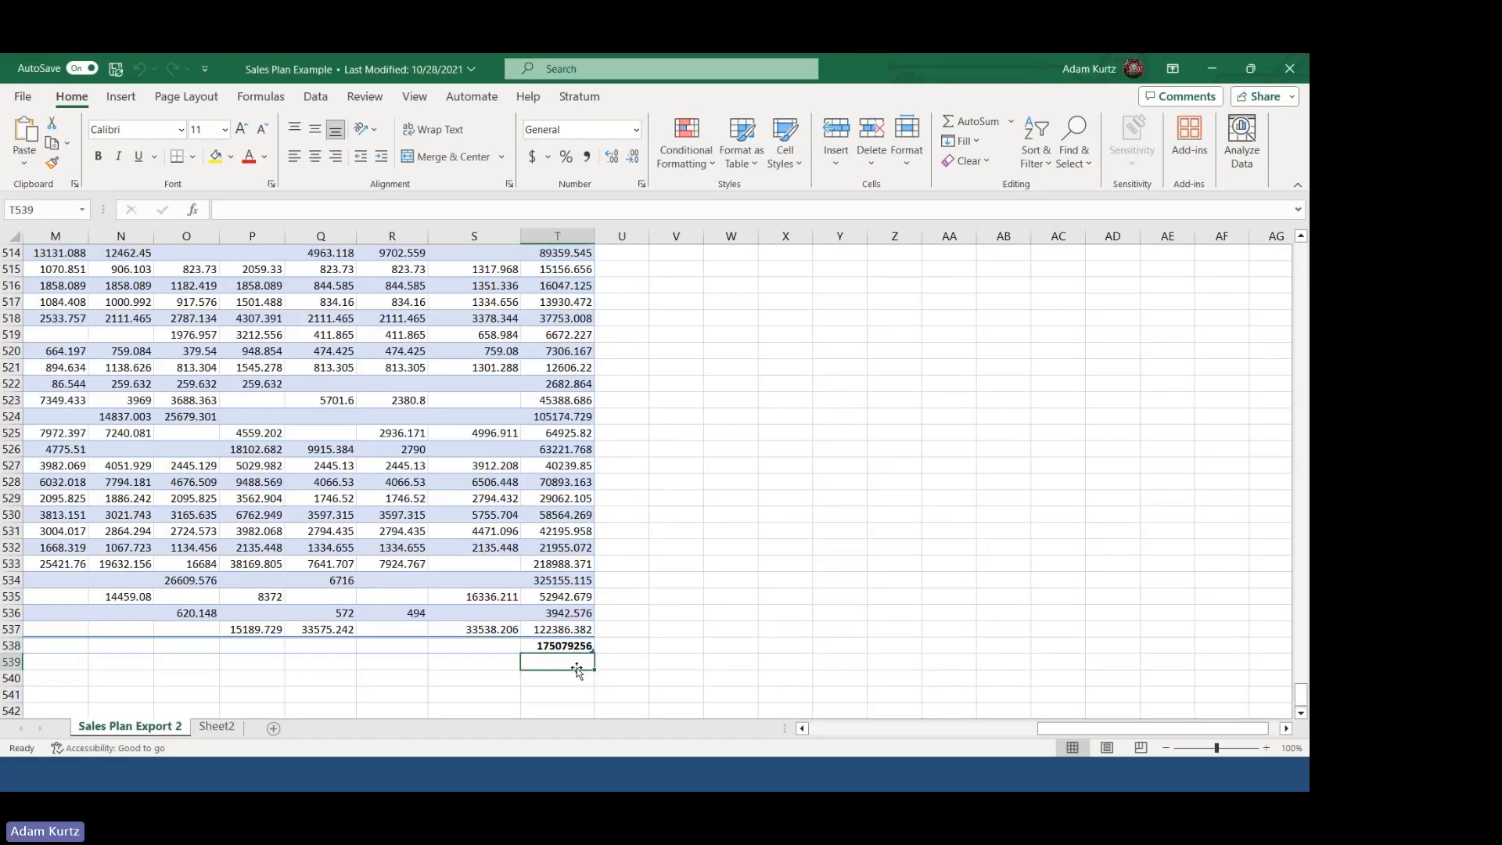
{"action": "left_click", "coordinate": [561, 648]}
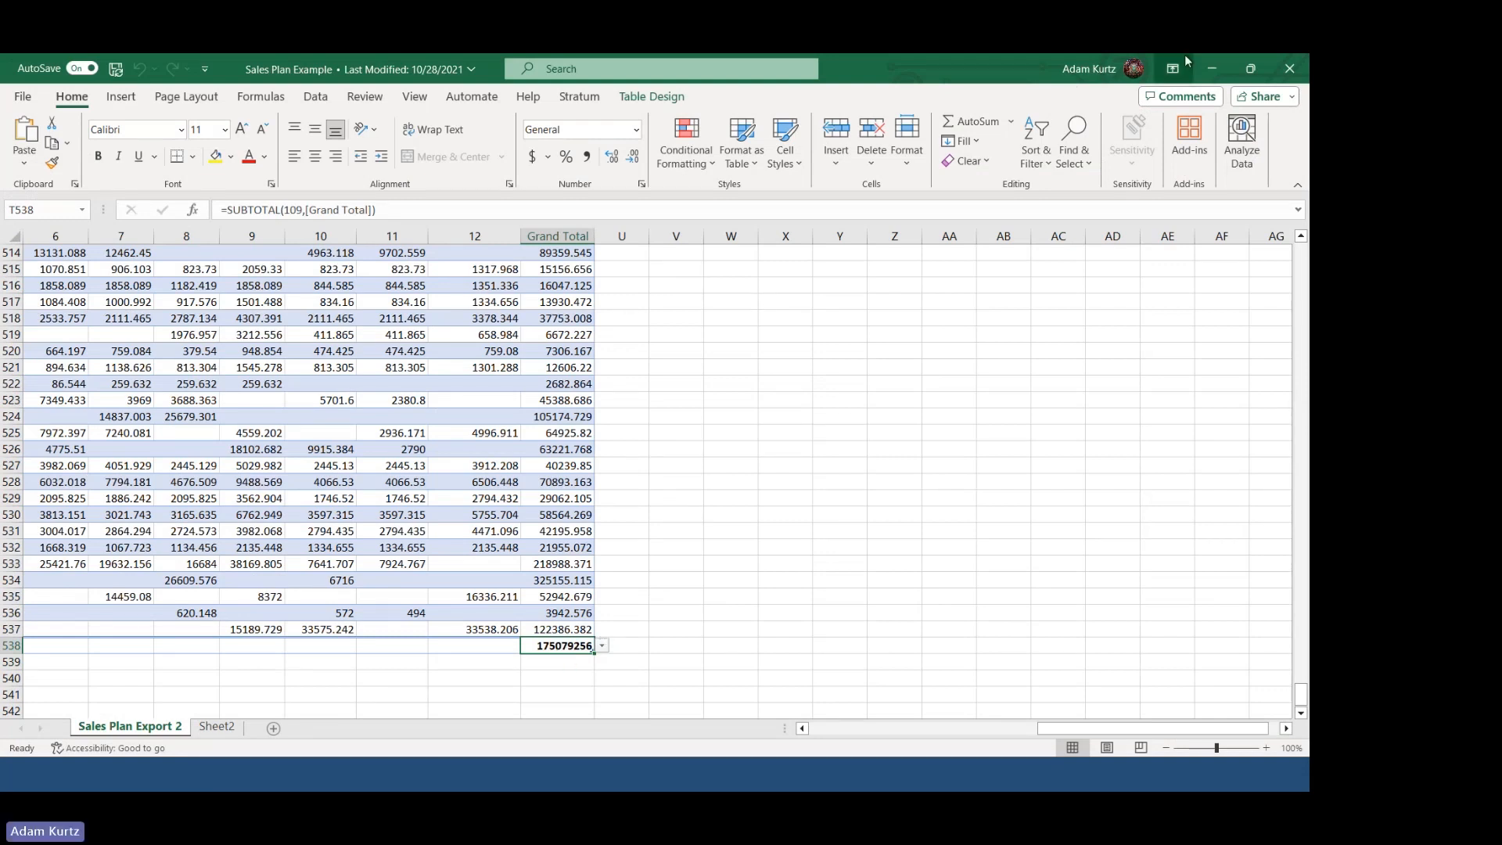
{"action": "left_click", "coordinate": [1210, 69]}
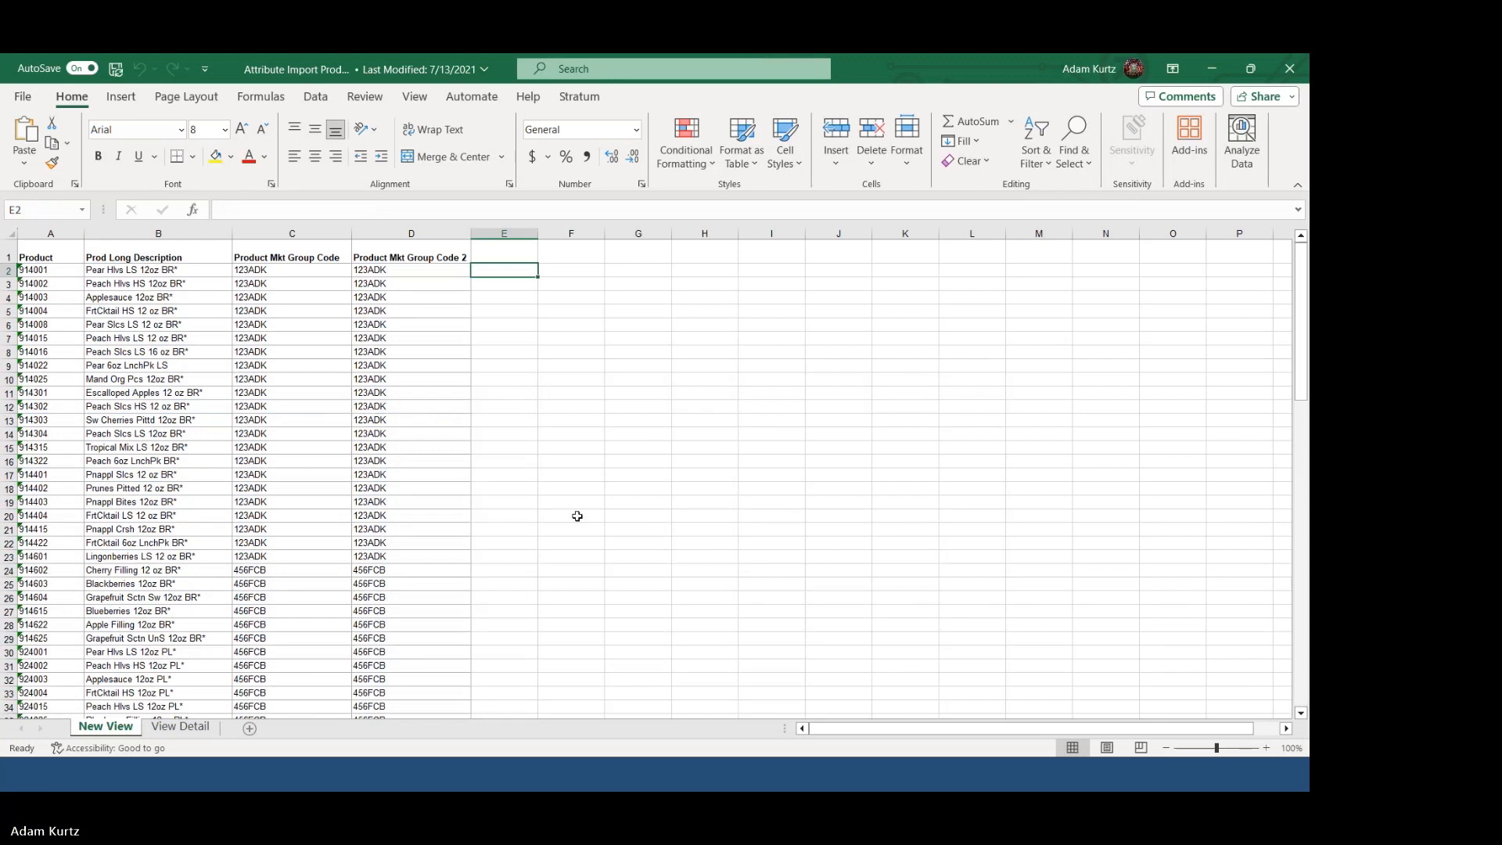
{"action": "key", "text": "alt+Tab"}
{"action": "key", "text": "alt+Tab"}
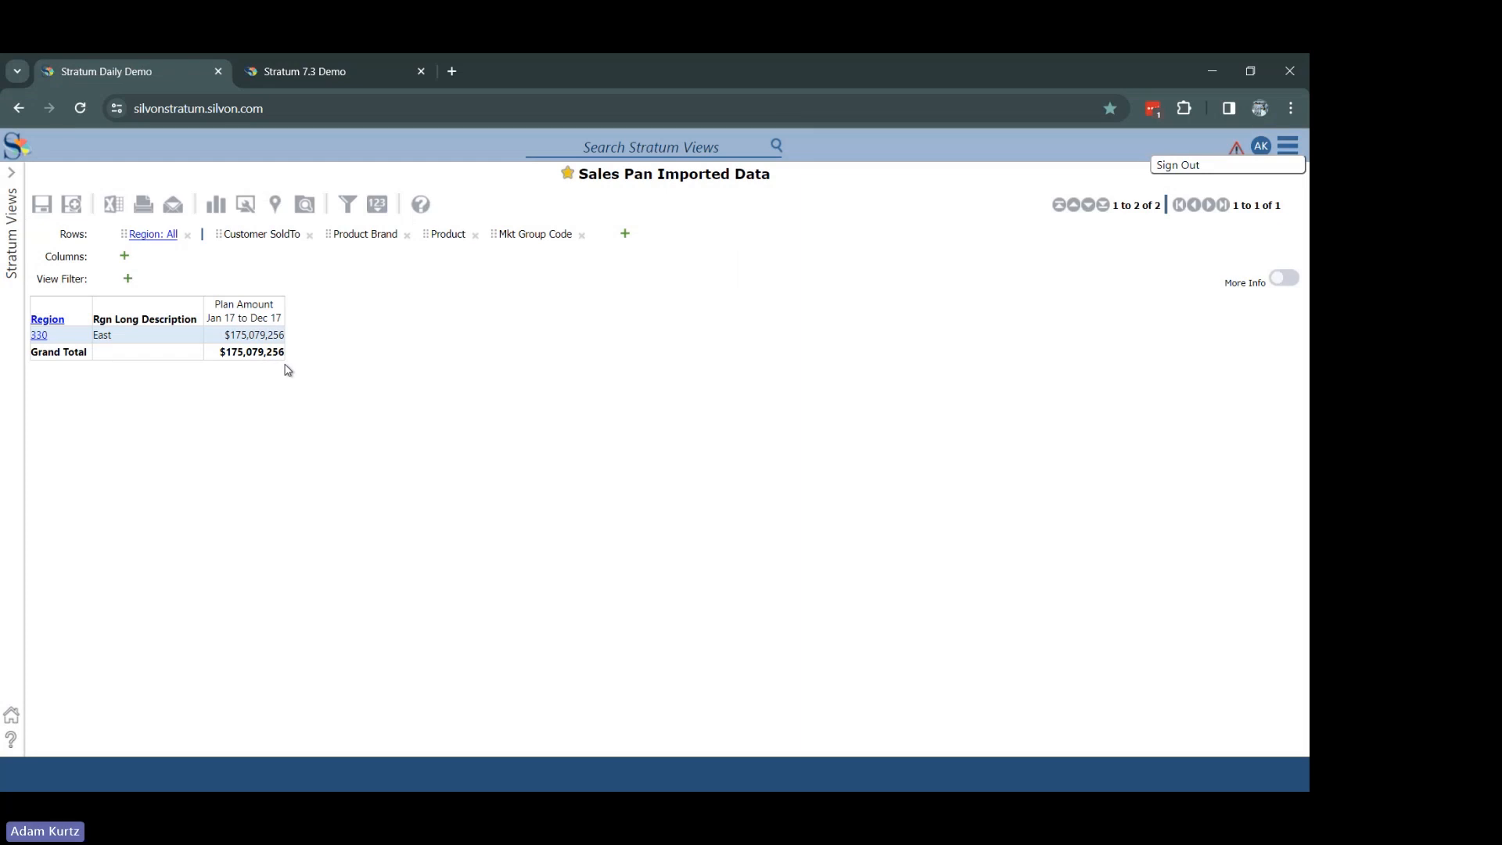
- Drill down from region 330 to its sold-to customers, and expand all customers to the product brand level
{"action": "left_click", "coordinate": [39, 334]}
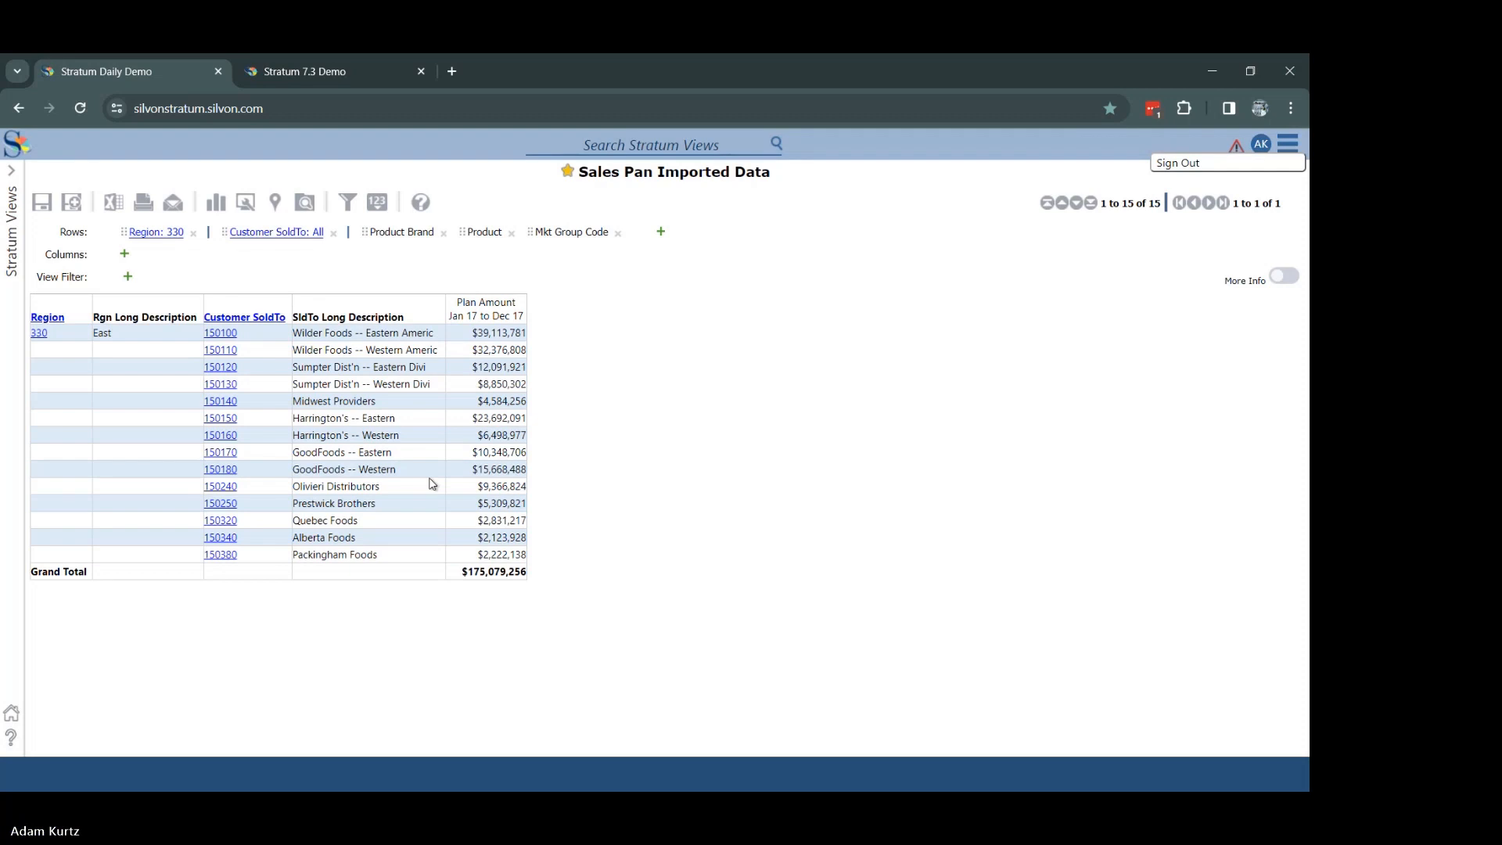
{"action": "left_click", "coordinate": [270, 316]}
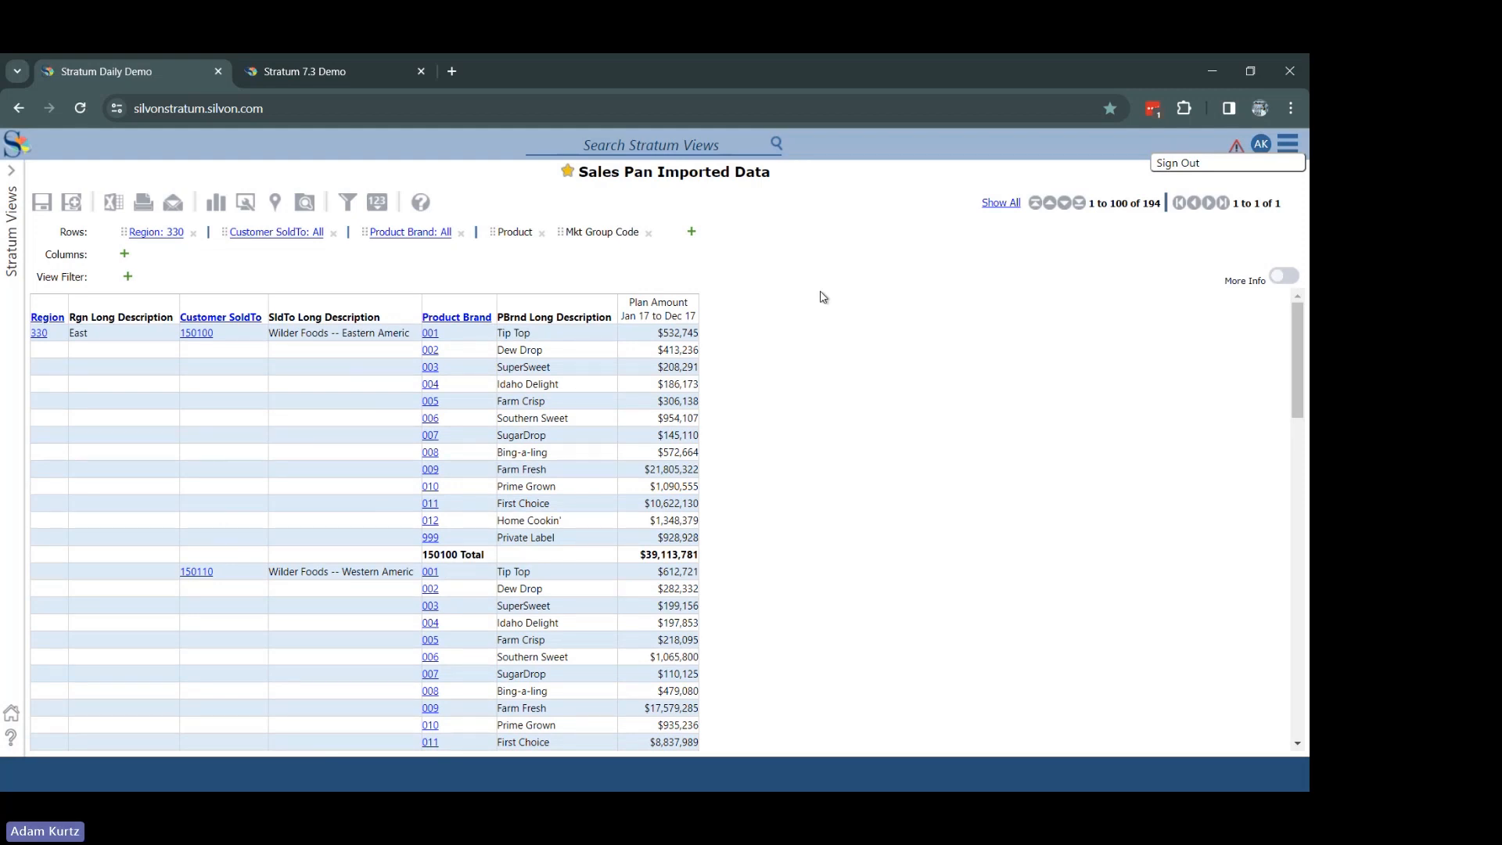
- Show the hidden Actual Sales Amount Jan 17 to Dec 17 measure in the view and apply the change
{"action": "left_click", "coordinate": [305, 202]}
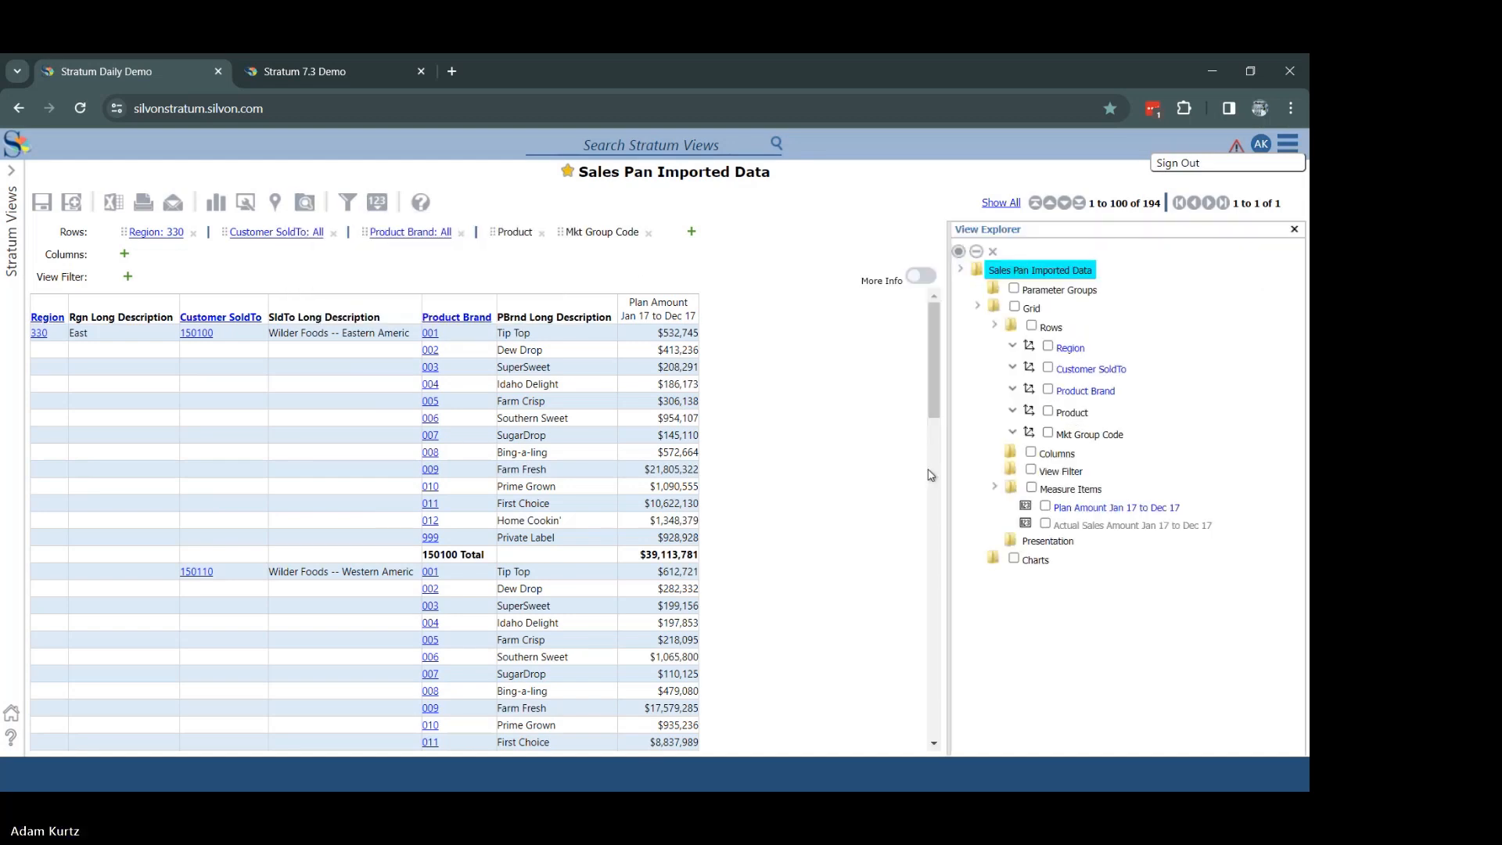
{"action": "left_click", "coordinate": [1056, 525]}
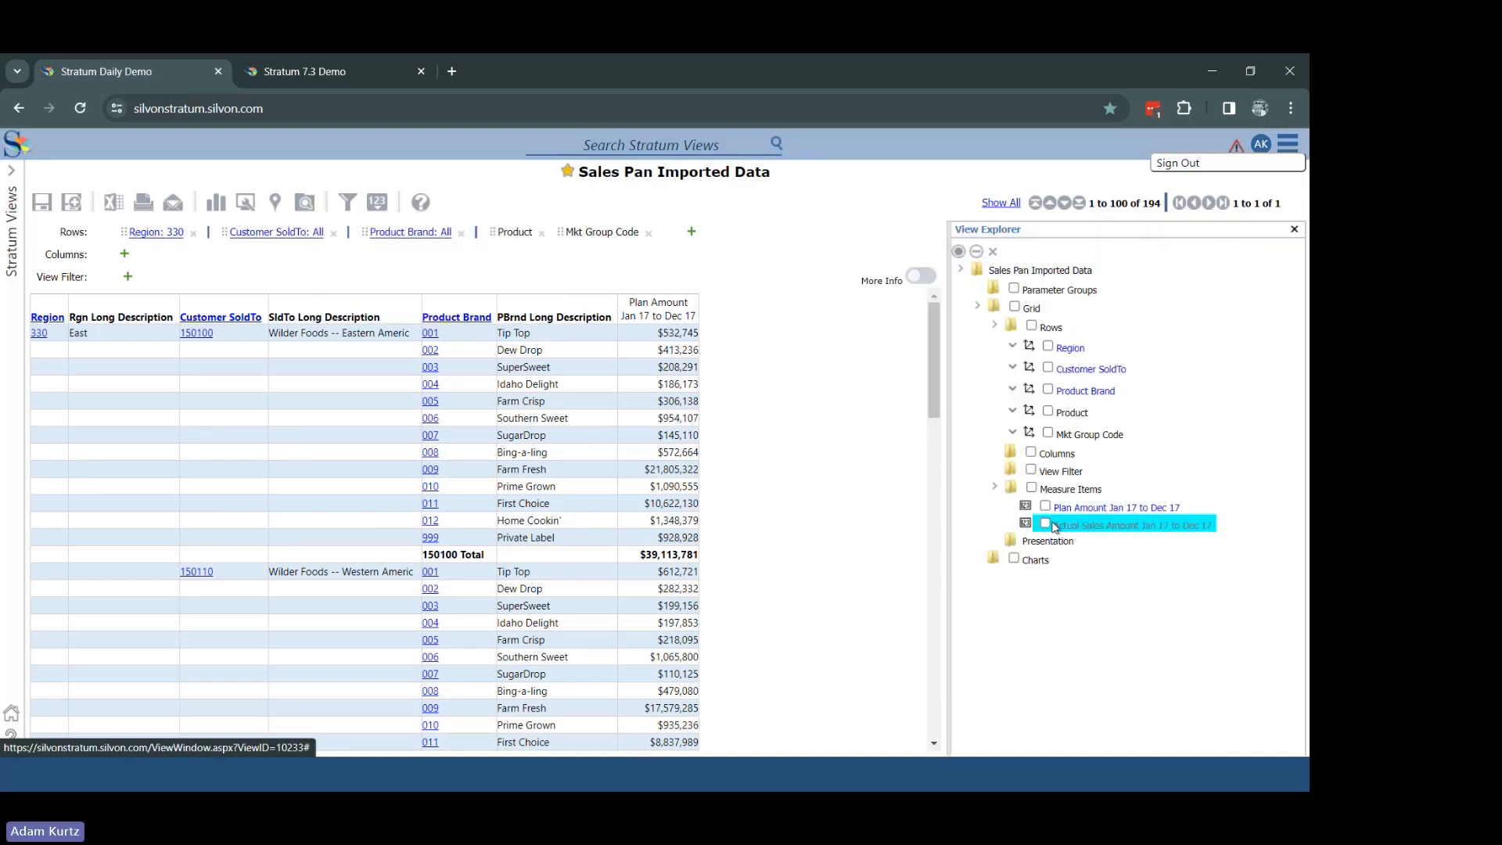
{"action": "right_click", "coordinate": [1055, 528]}
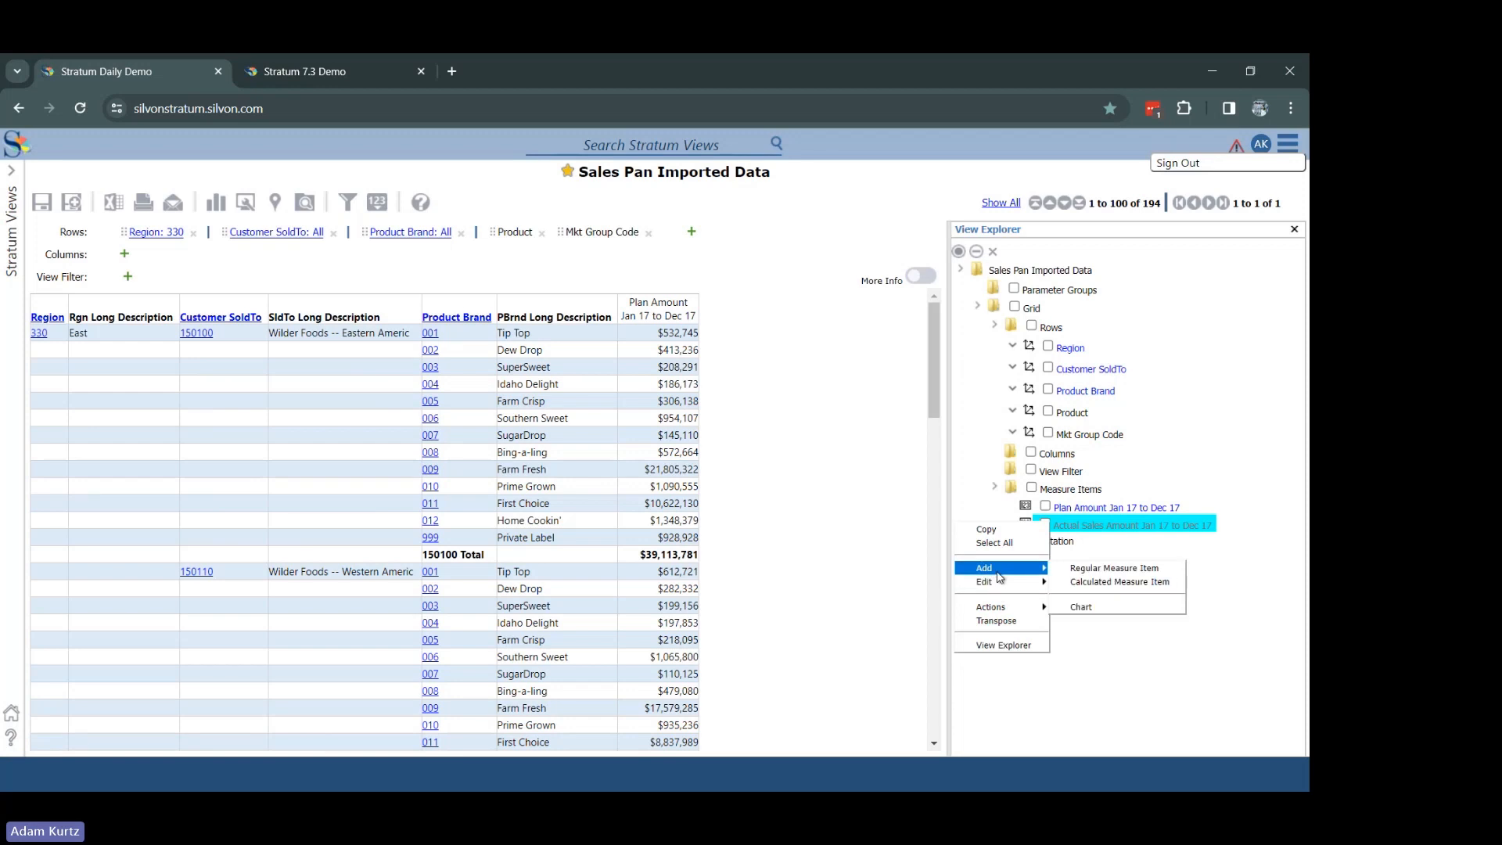
{"action": "mouse_move", "coordinate": [998, 608]}
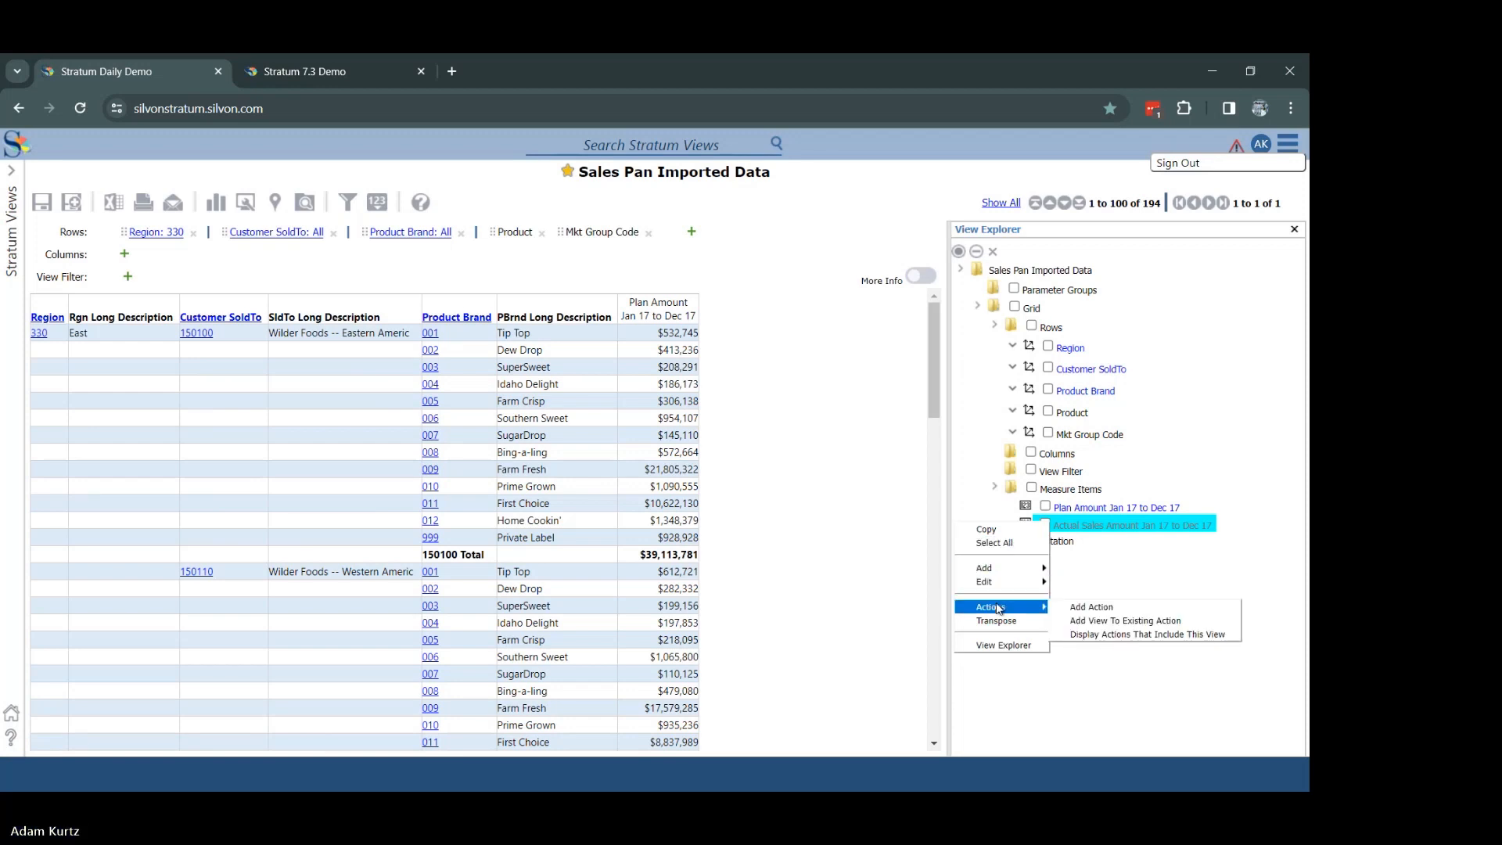
{"action": "right_click", "coordinate": [1112, 526]}
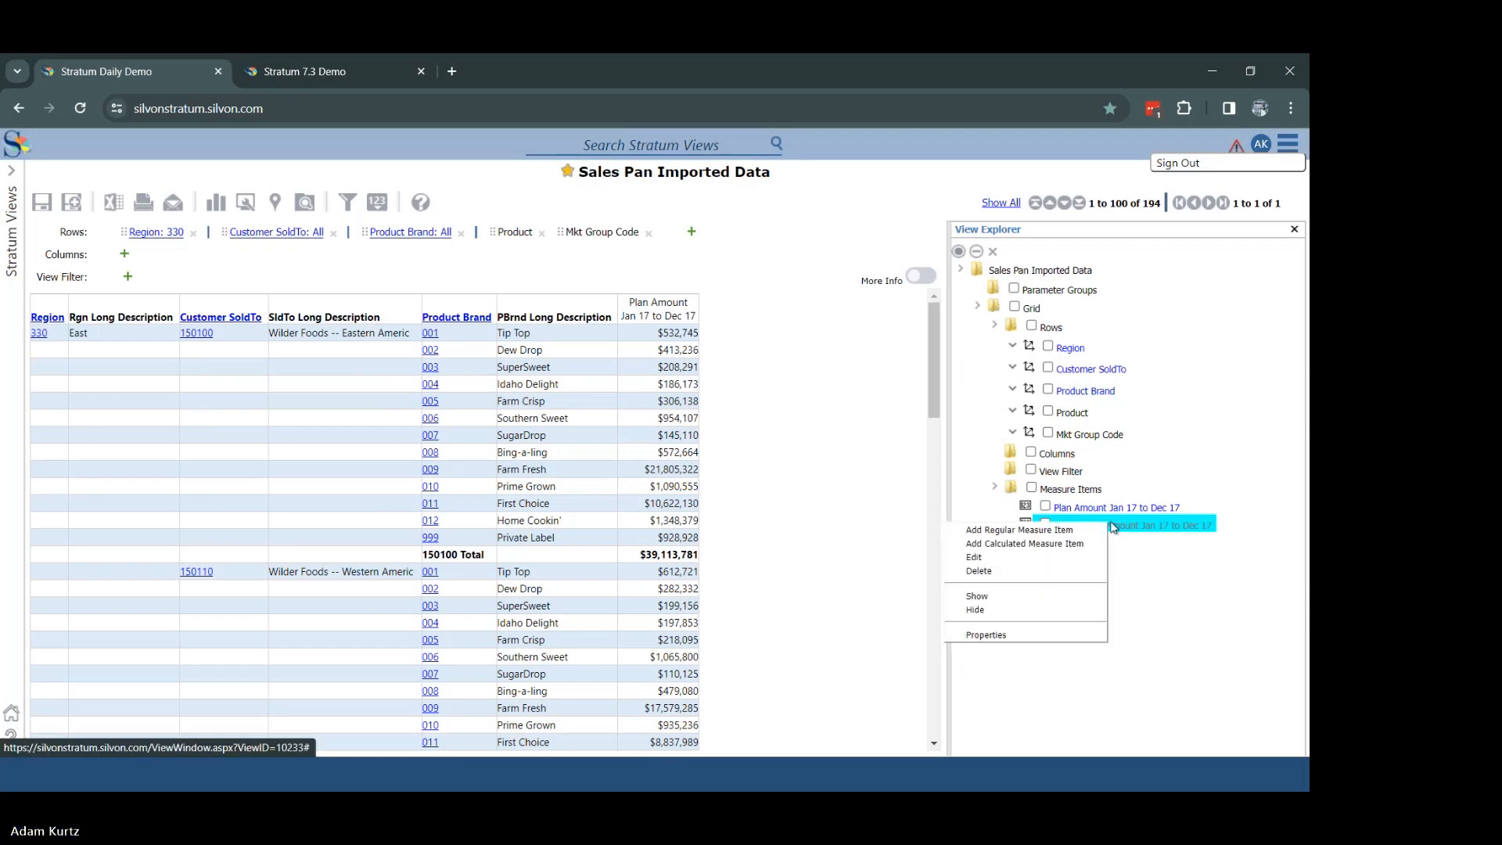
{"action": "left_click", "coordinate": [1007, 599]}
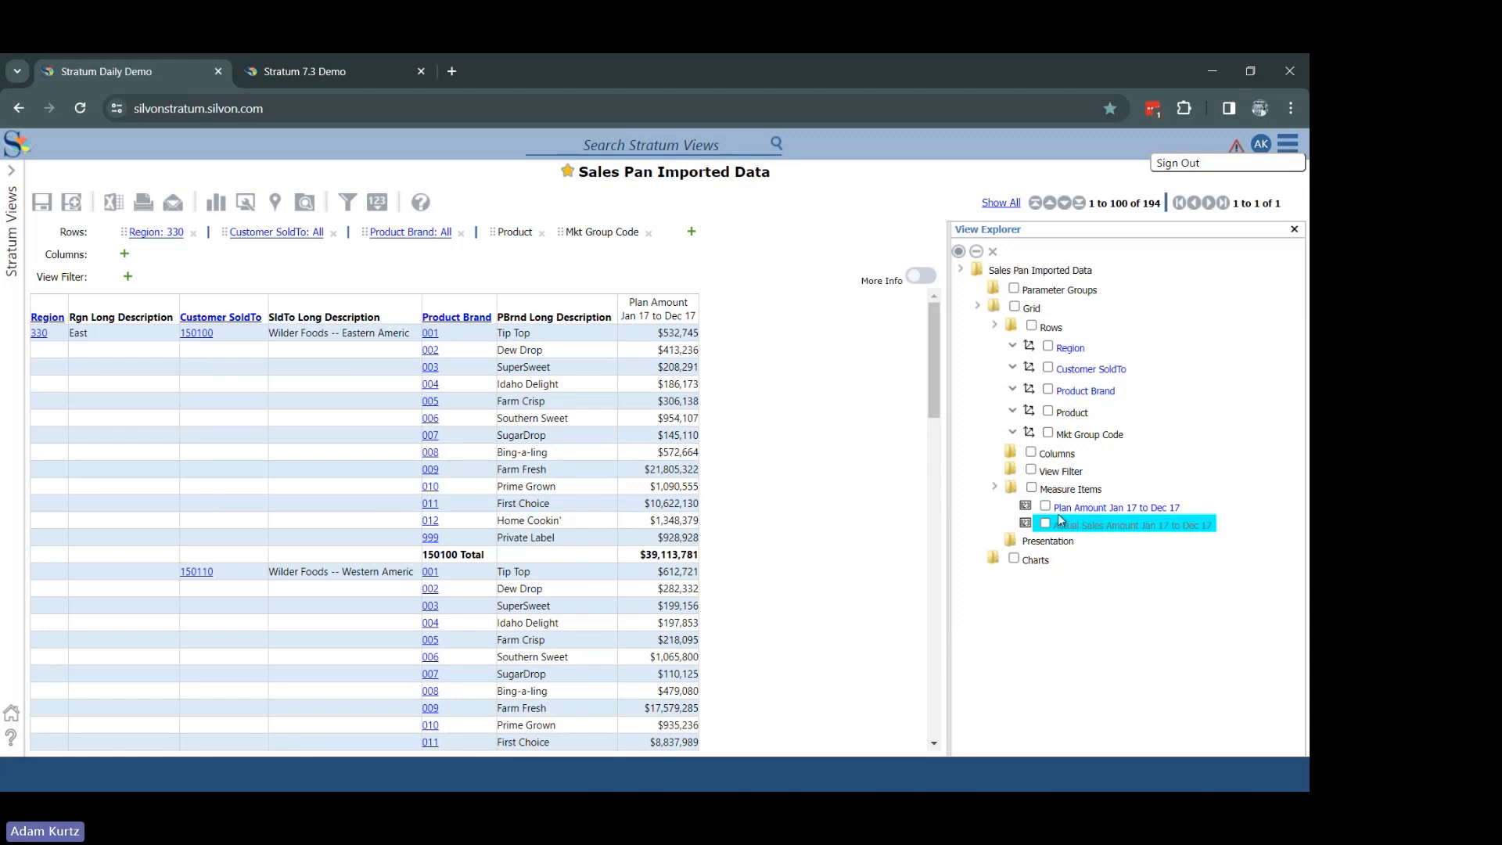
{"action": "right_click", "coordinate": [1063, 524]}
{"action": "left_click", "coordinate": [1006, 593]}
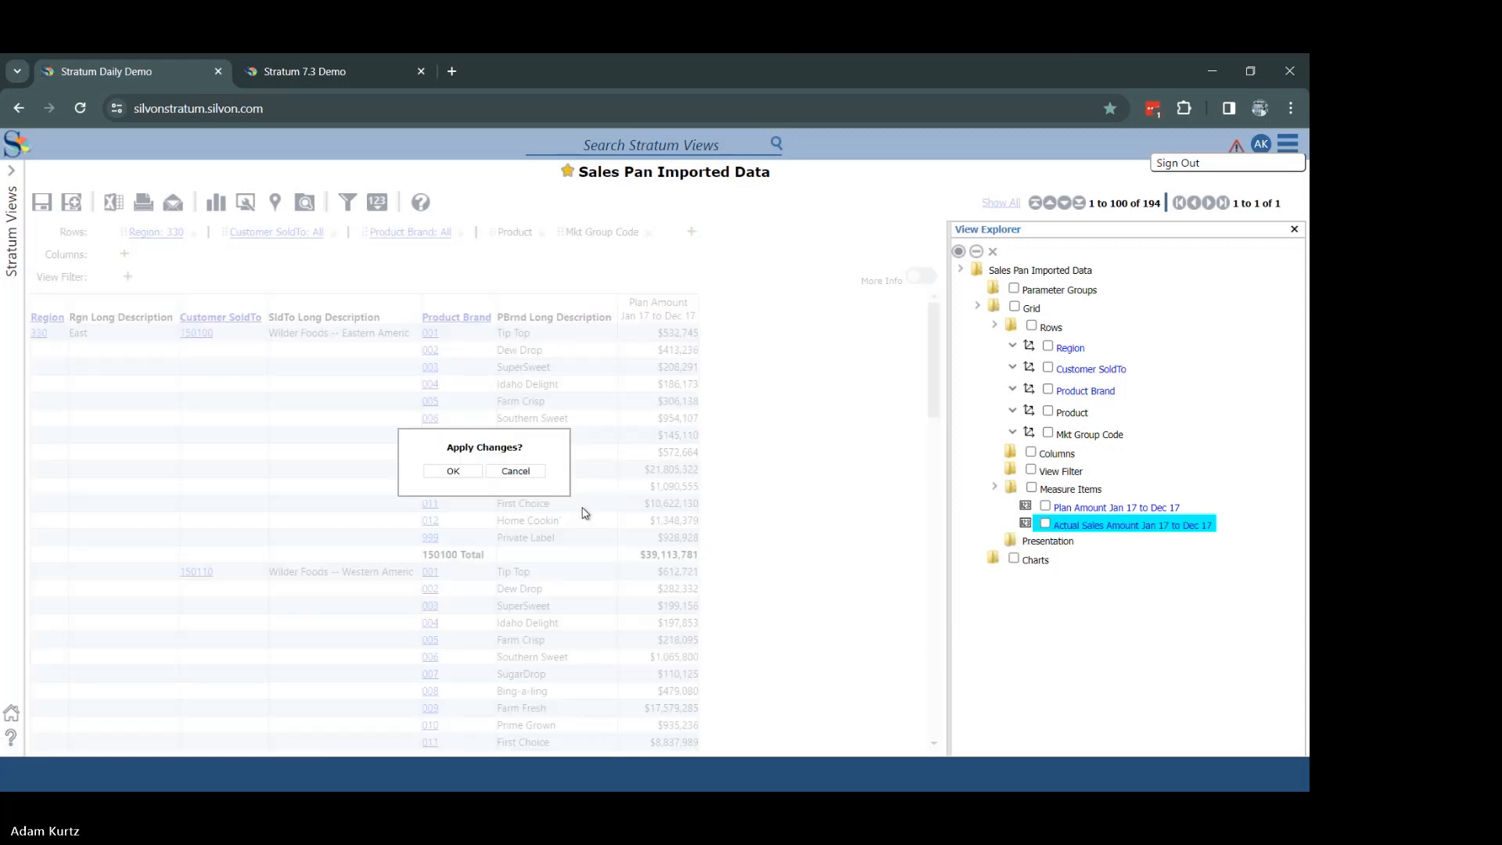
{"action": "left_click", "coordinate": [454, 472]}
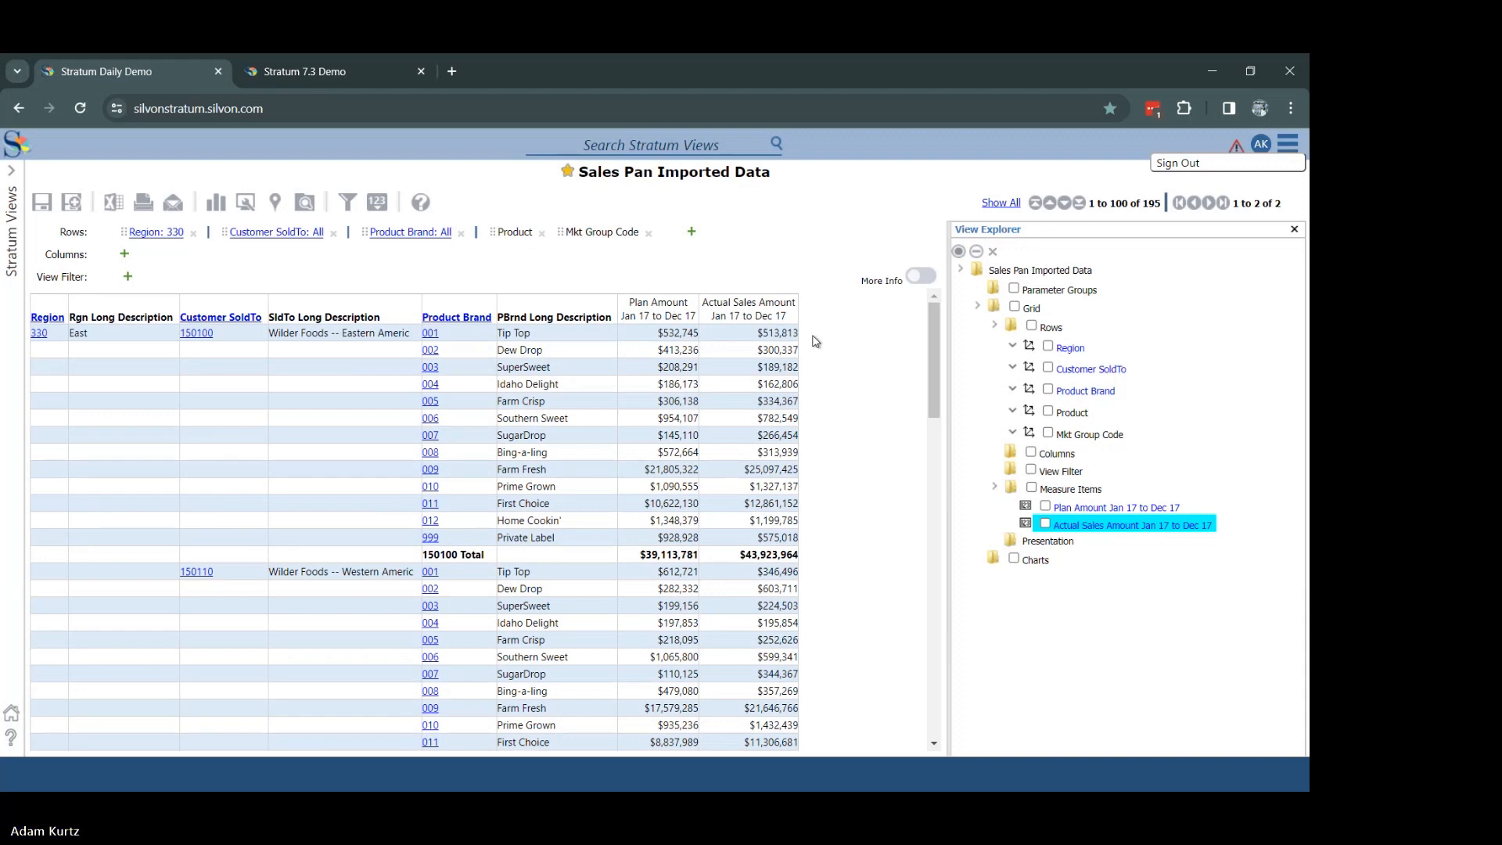
- Add a calculated measure using the Achievement Percent function with Plan Amount as the first expression and Actual Sales Amount as the second
{"action": "right_click", "coordinate": [747, 316]}
{"action": "mouse_move", "coordinate": [727, 399]}
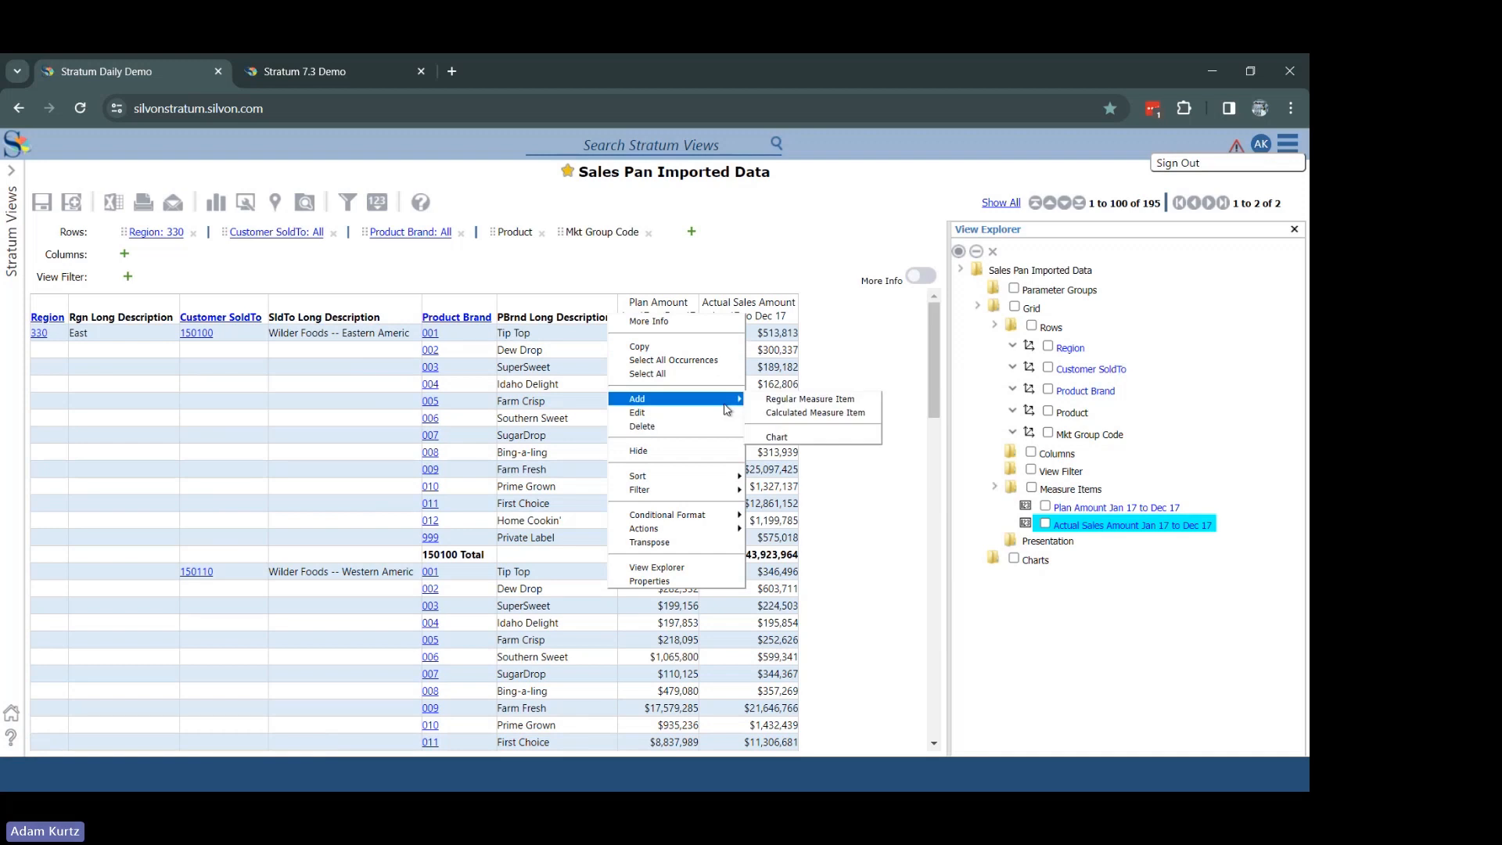
{"action": "left_click", "coordinate": [770, 414]}
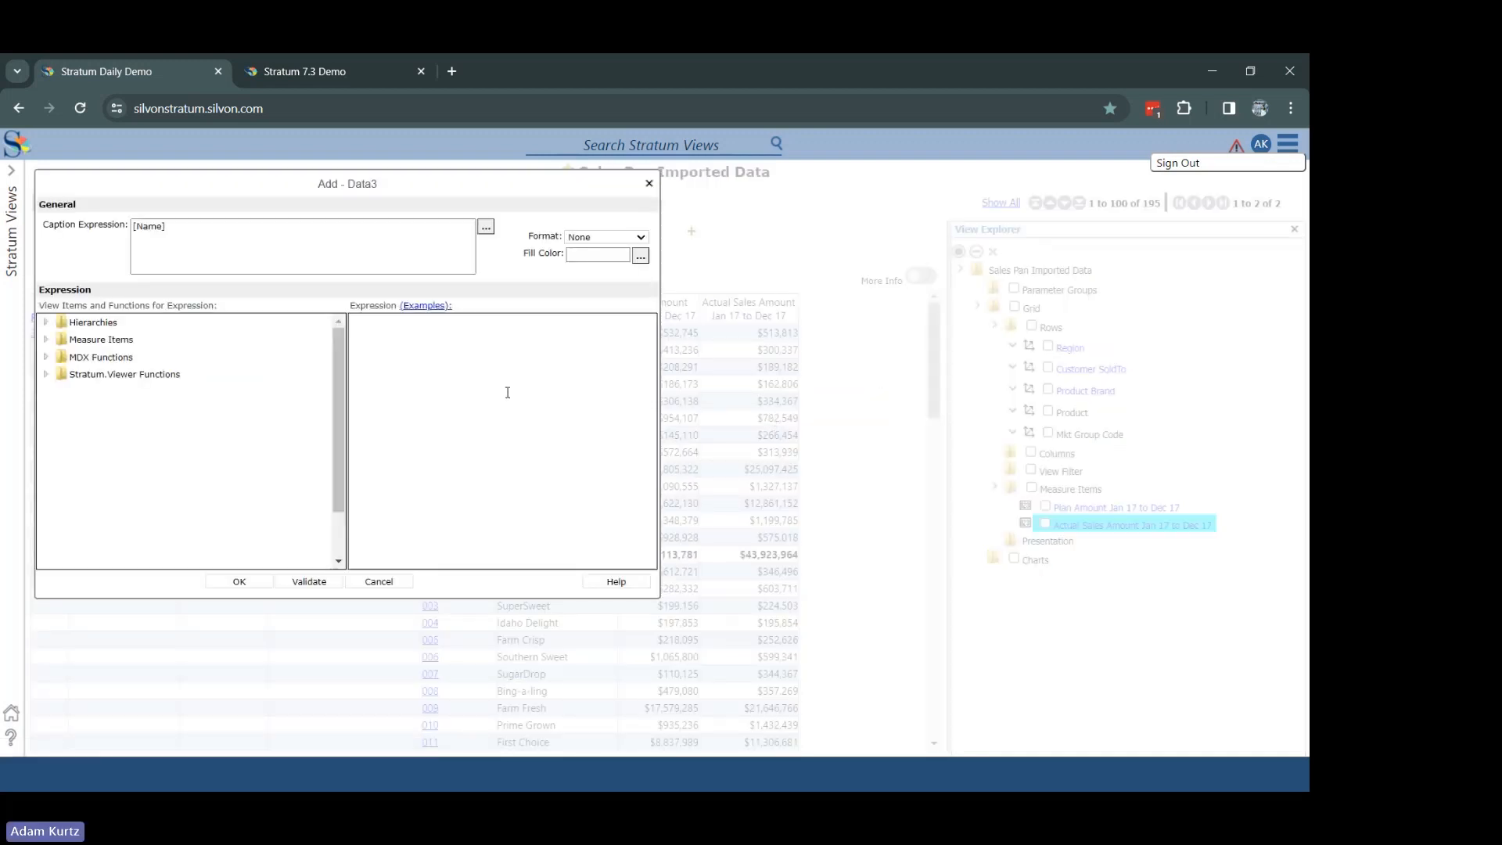
{"action": "left_click", "coordinate": [47, 341]}
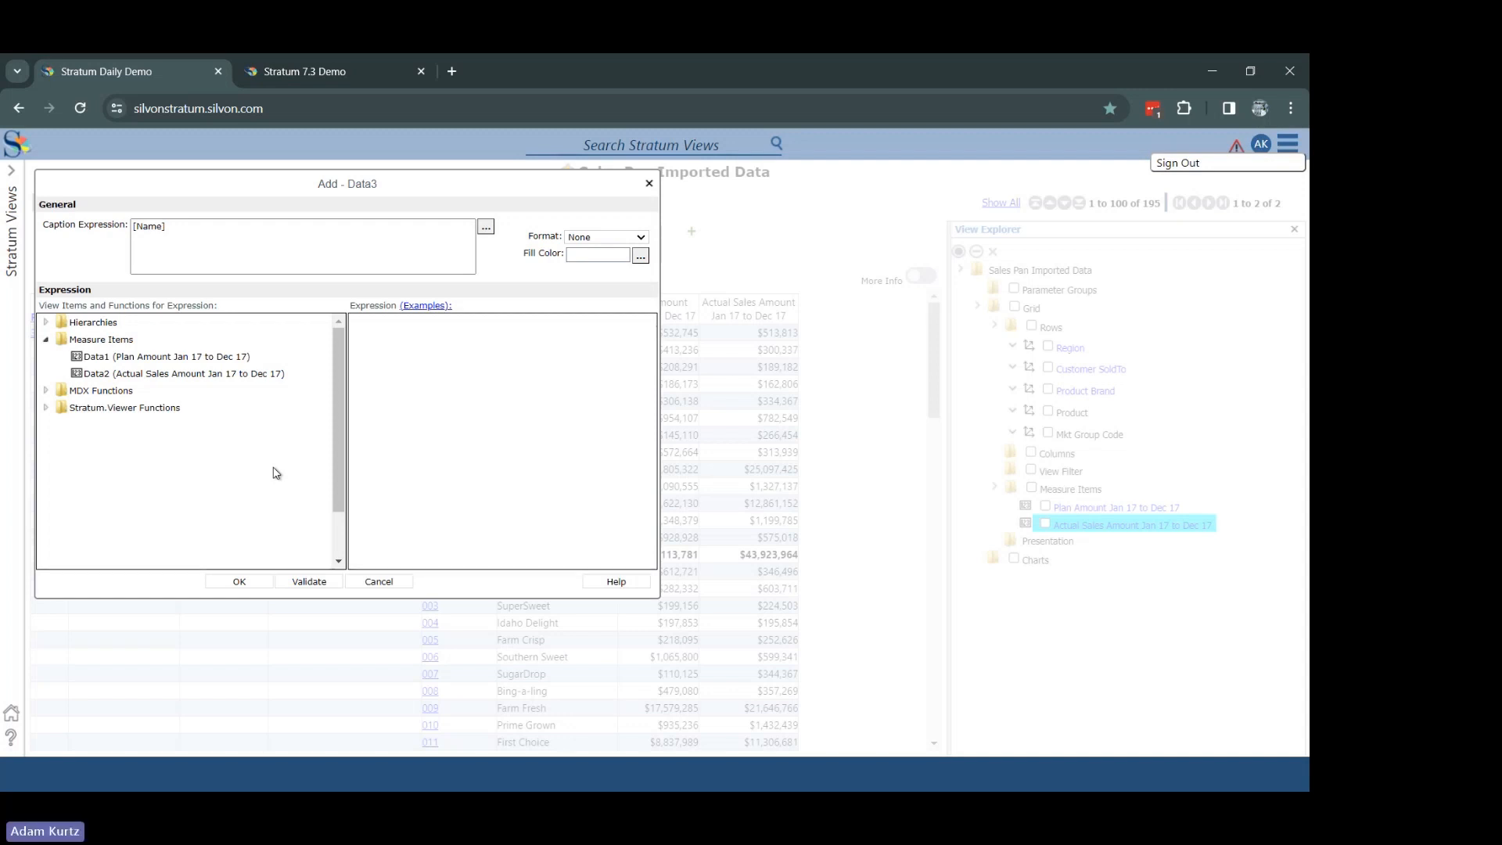
{"action": "left_click", "coordinate": [47, 410]}
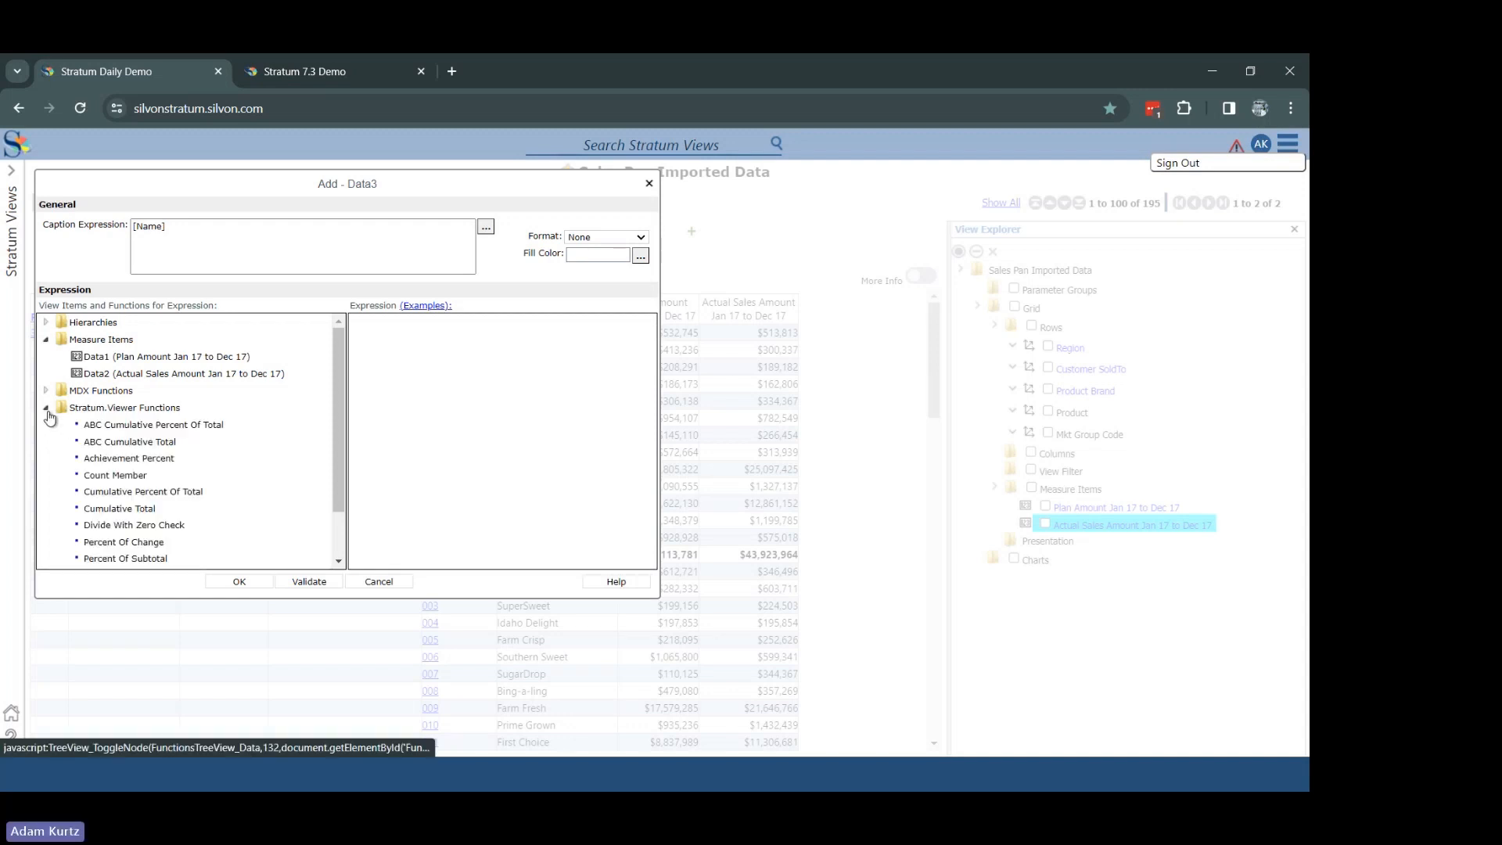
{"action": "left_click_drag", "start_coordinate": [340, 410], "coordinate": [356, 438]}
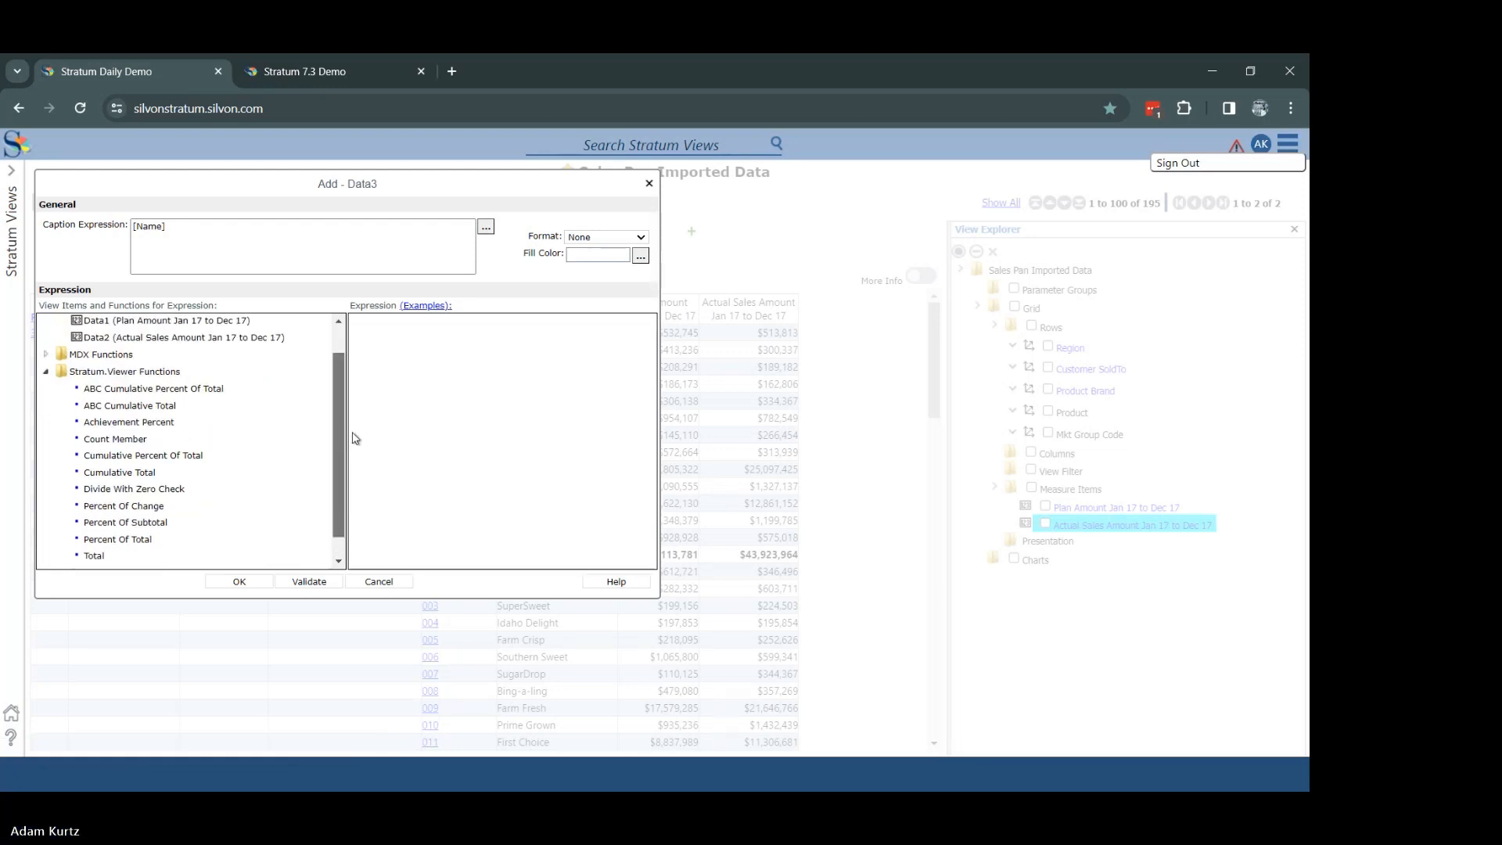
{"action": "left_click", "coordinate": [112, 429]}
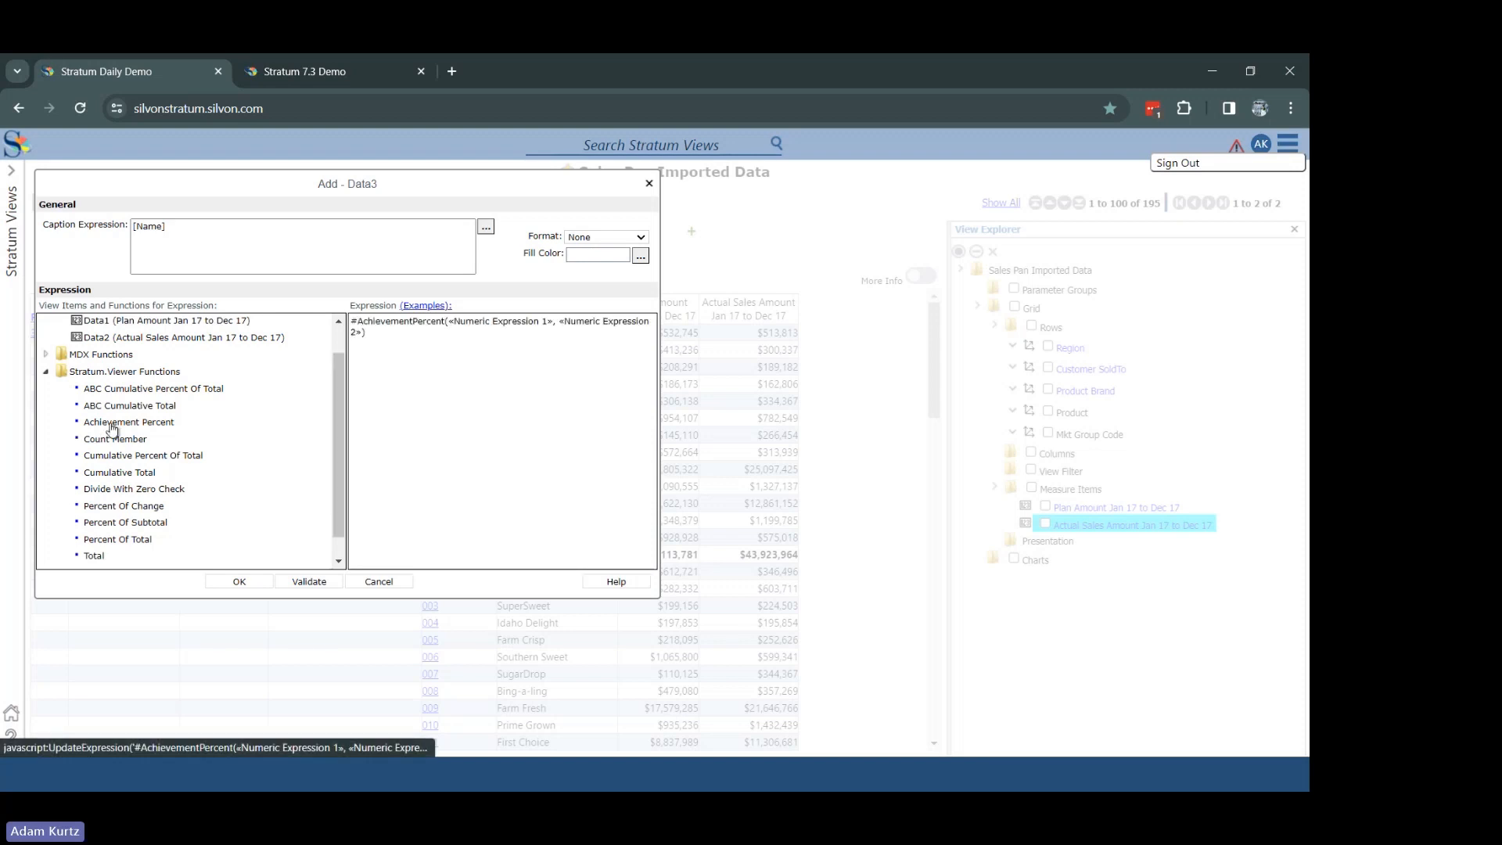
{"action": "left_click", "coordinate": [340, 349]}
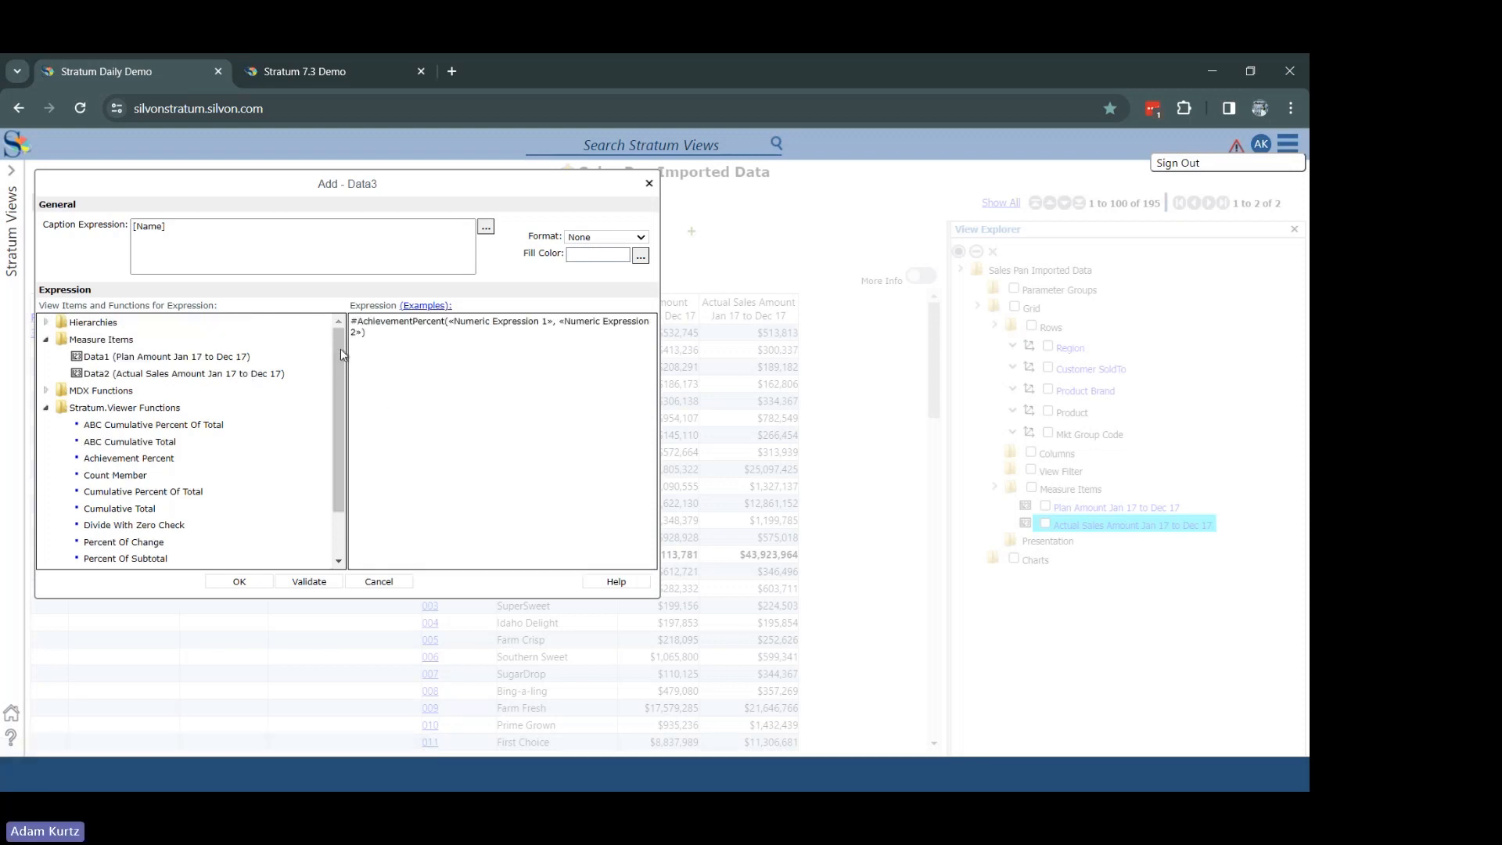
{"action": "left_click", "coordinate": [147, 359]}
{"action": "left_click", "coordinate": [160, 374]}
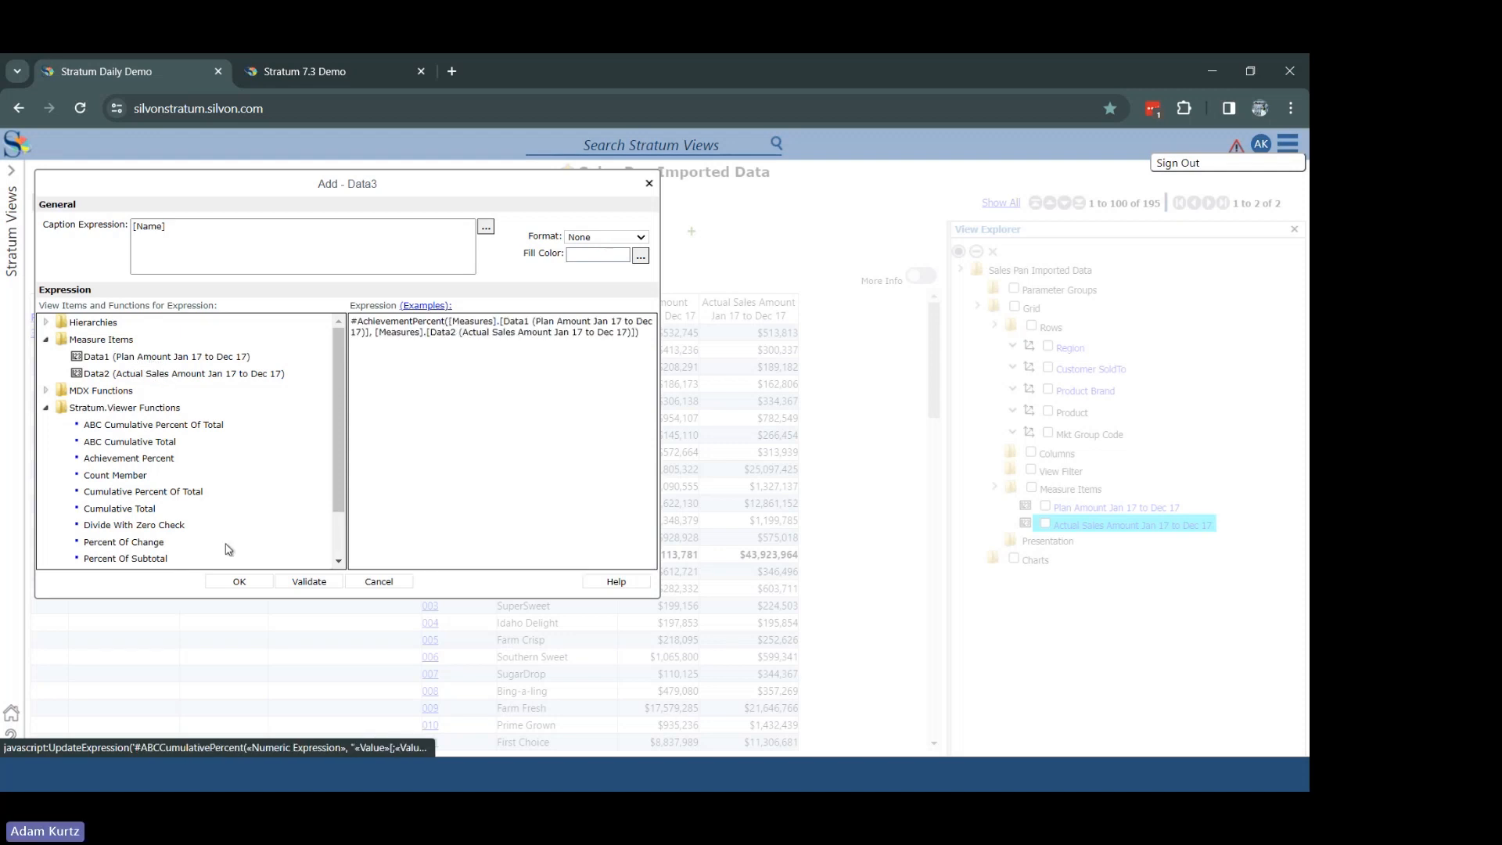
{"action": "left_click", "coordinate": [233, 580]}
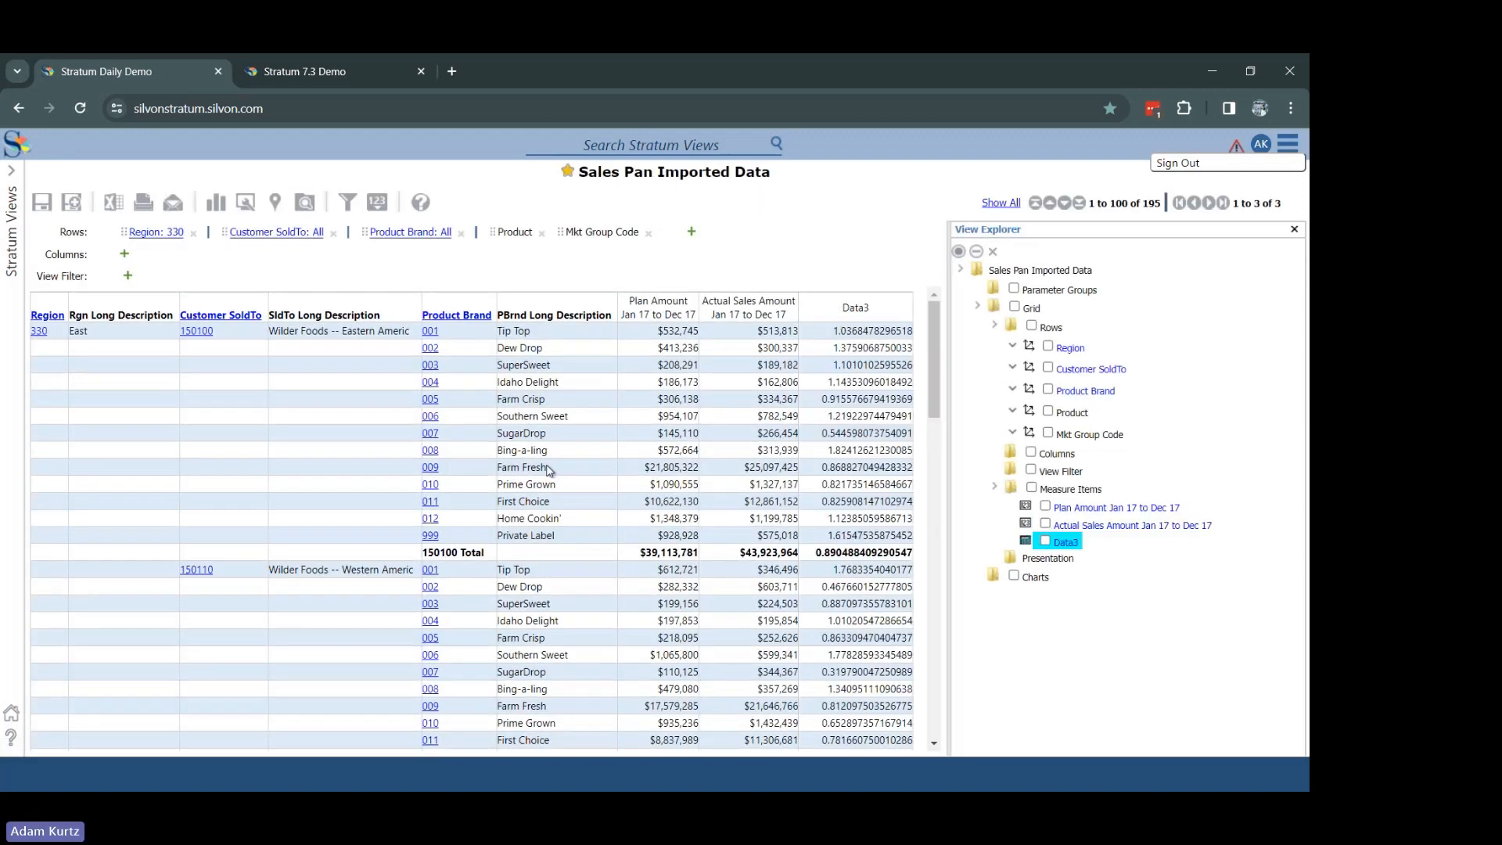
- Set the calculated achievement measure's format string to #,##0% in its properties and apply the change
{"action": "right_click", "coordinate": [821, 335]}
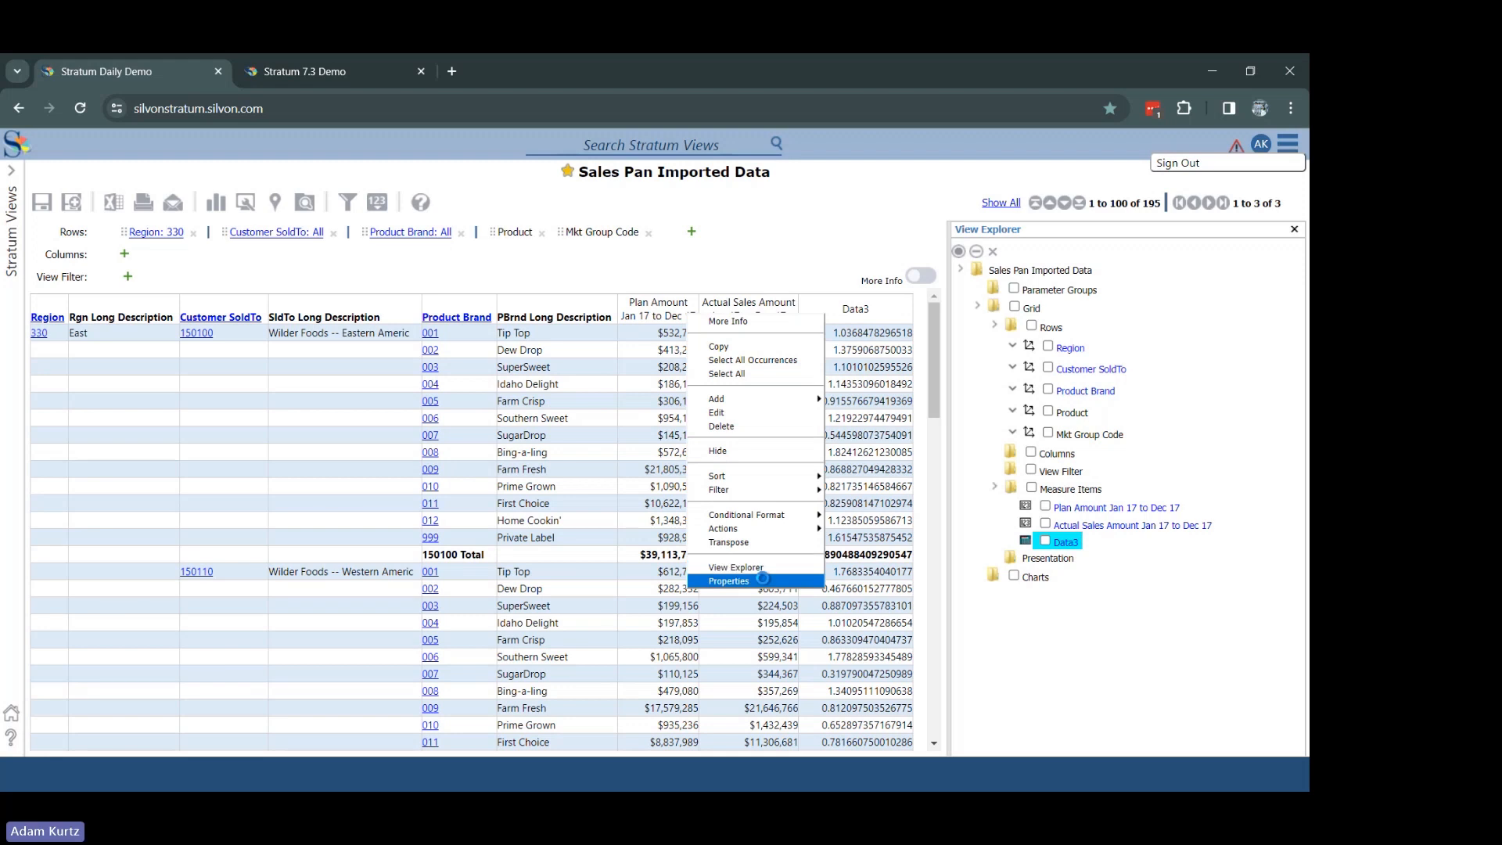
{"action": "left_click", "coordinate": [763, 578]}
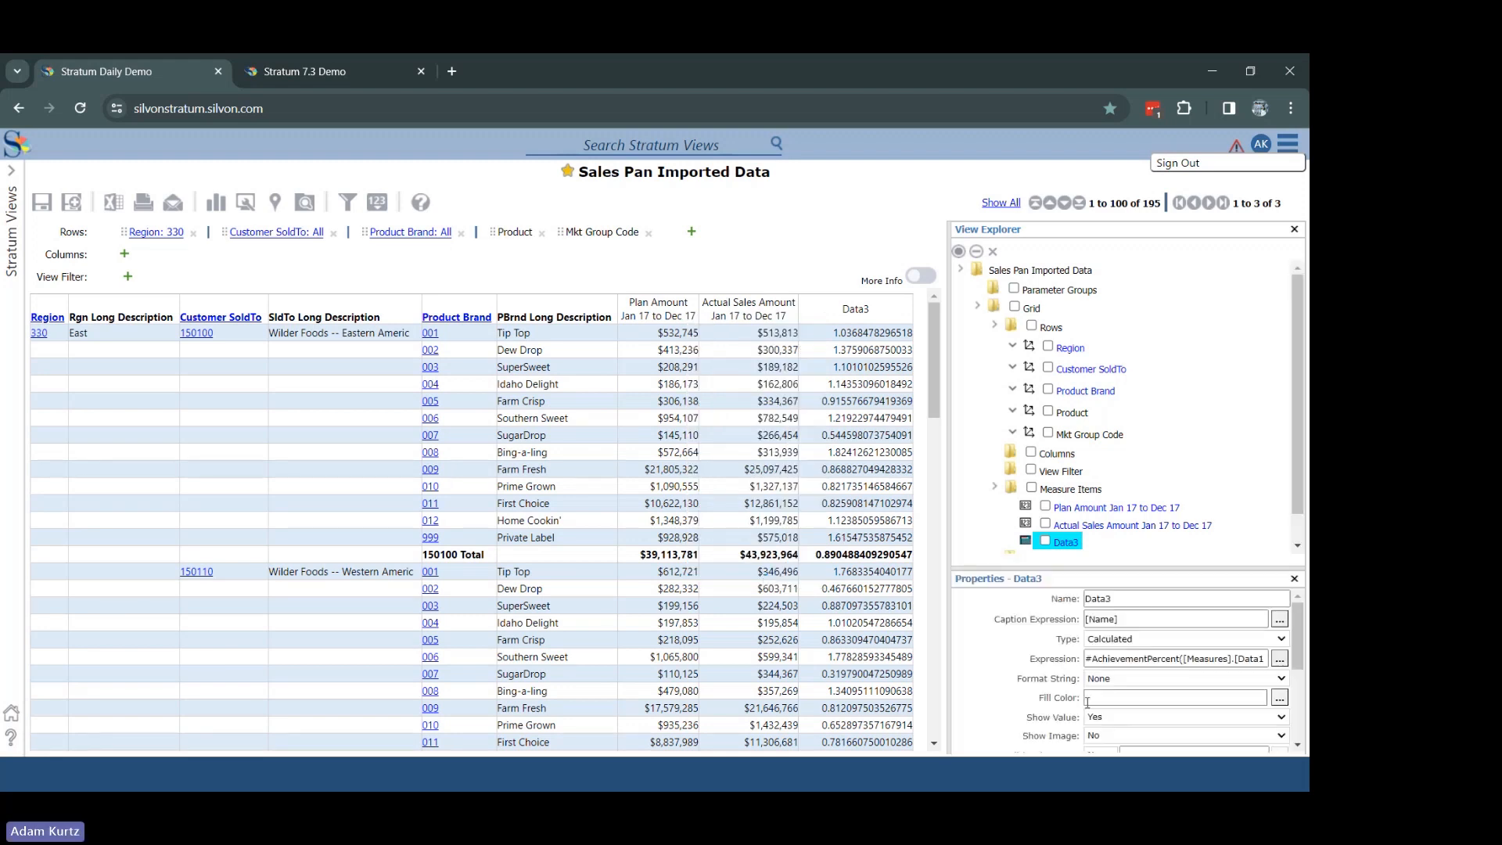
{"action": "left_click_drag", "start_coordinate": [1298, 645], "coordinate": [1305, 680]}
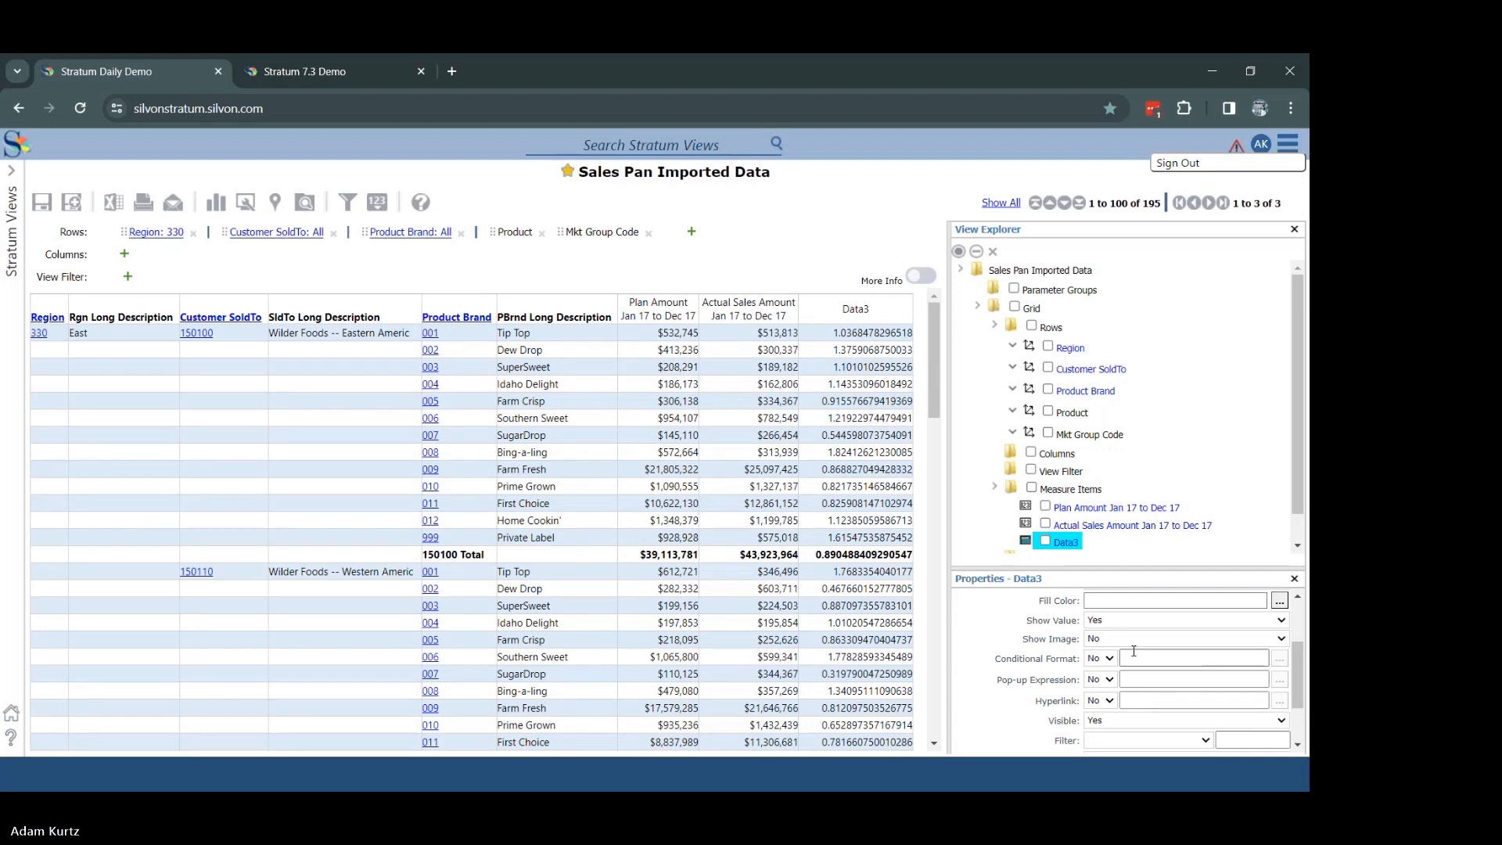
{"action": "left_click_drag", "start_coordinate": [1295, 661], "coordinate": [1297, 623]}
{"action": "left_click", "coordinate": [1131, 679]}
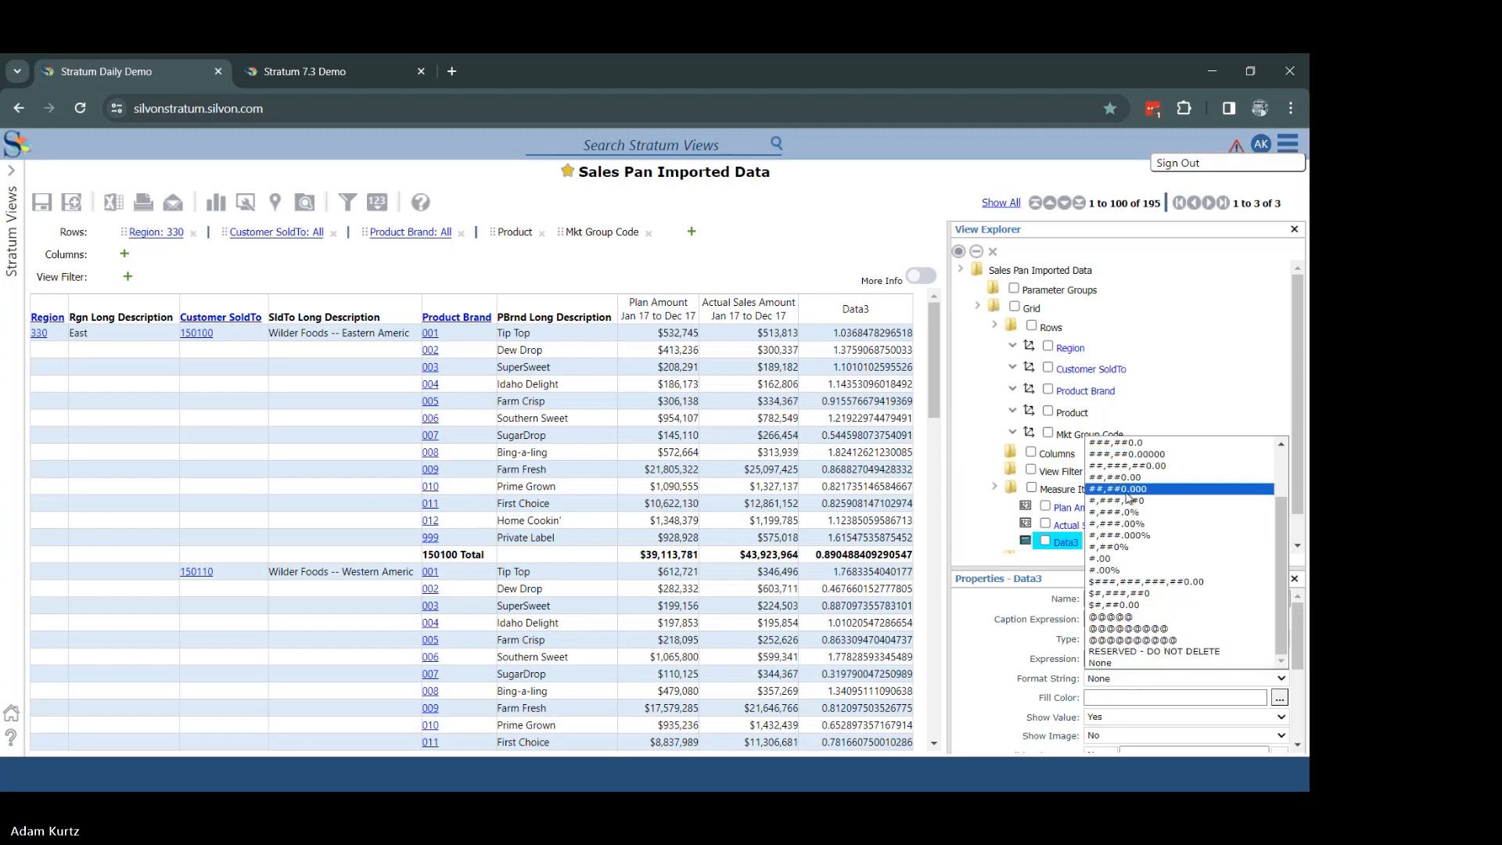
{"action": "left_click", "coordinate": [1130, 547]}
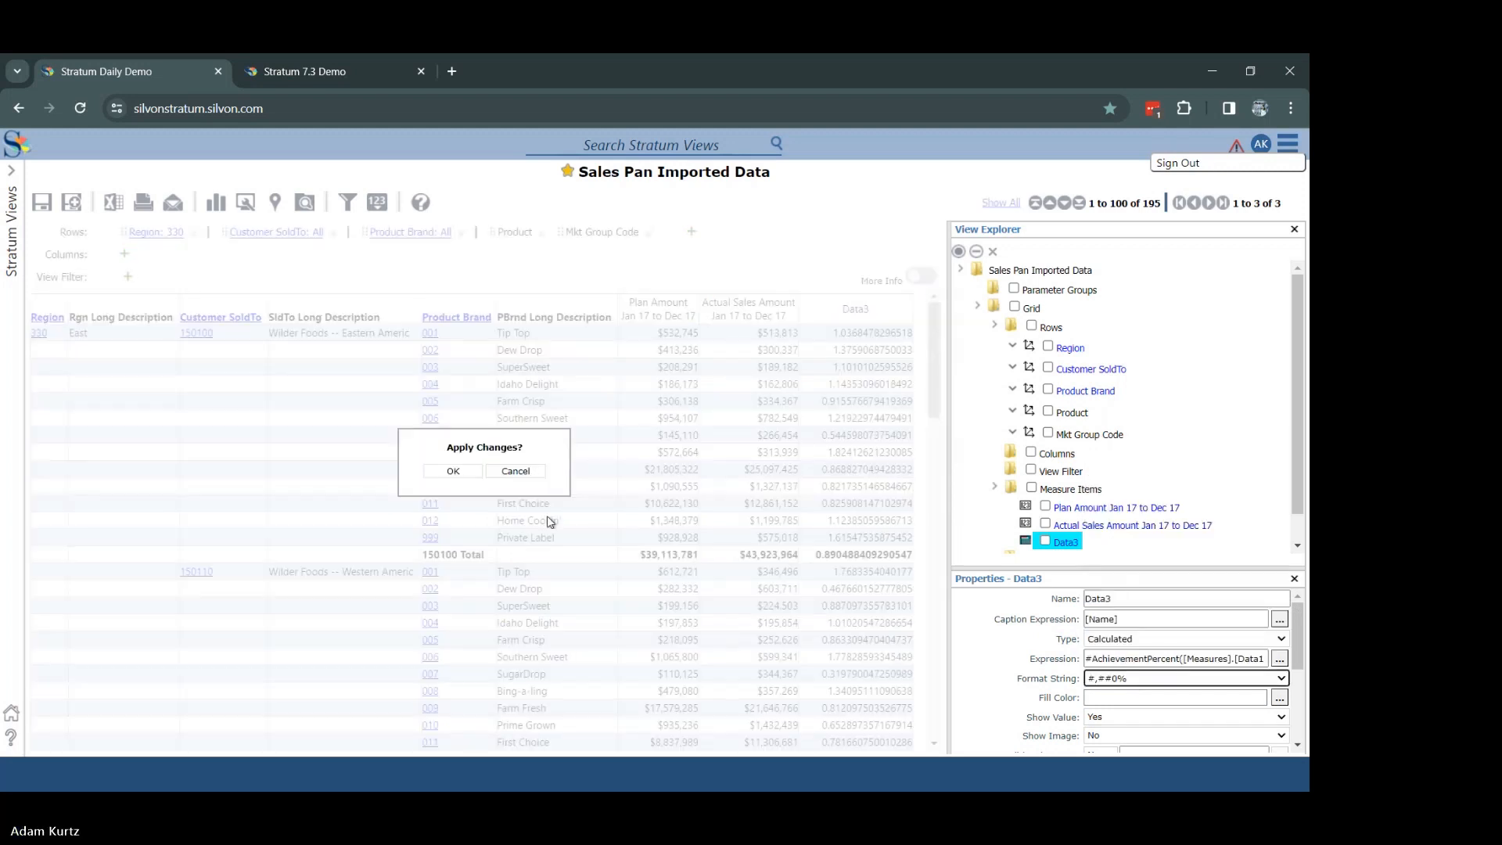
{"action": "left_click", "coordinate": [457, 470]}
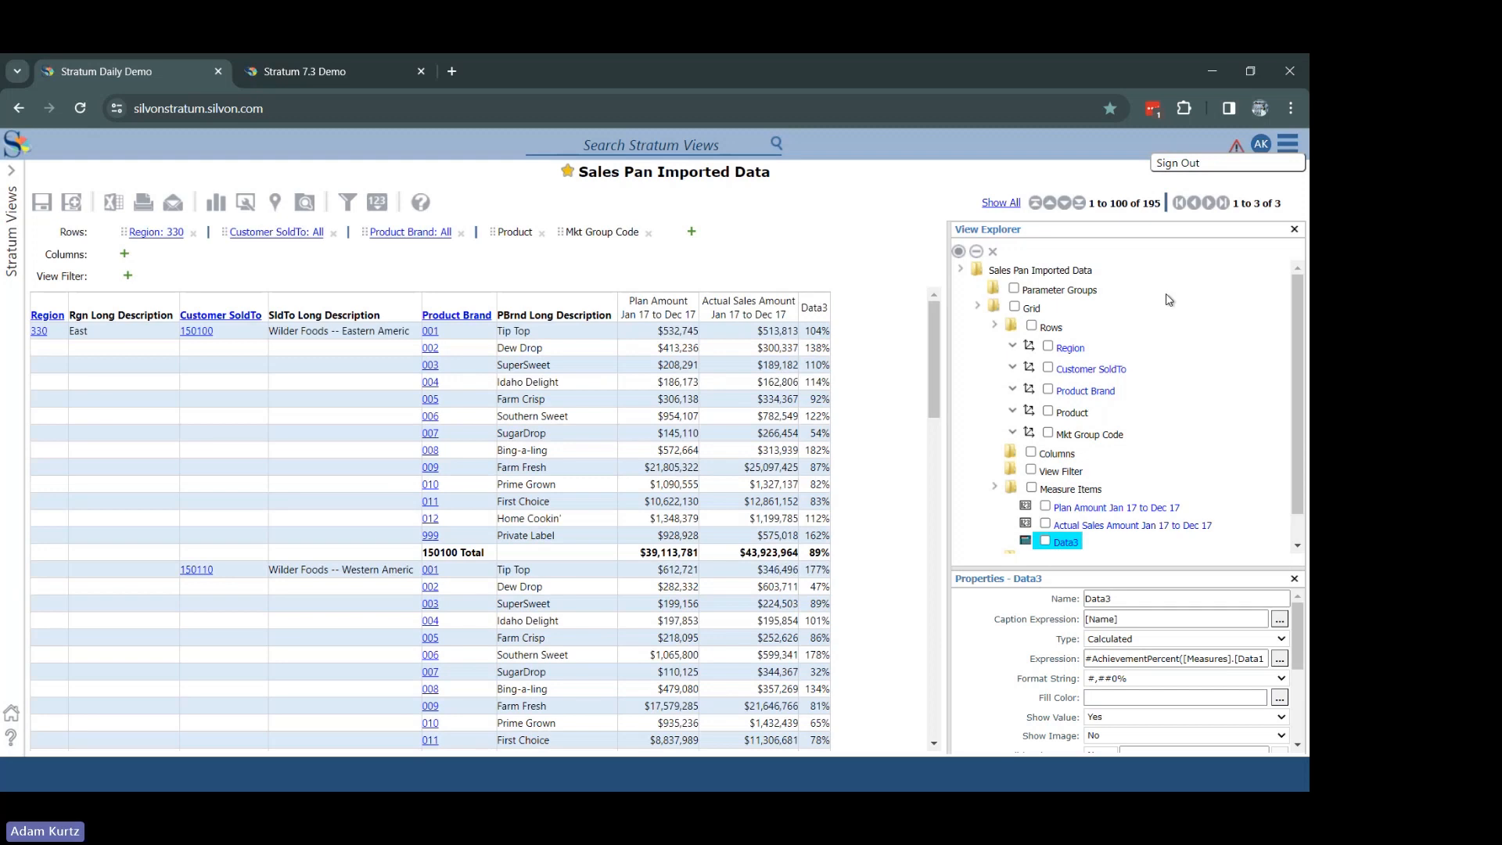
- Rebuild the Data3 measure's expression using Achievement Percent with Actual Sales Amount as the first expression and Plan Amount as the second
{"action": "left_click", "coordinate": [1294, 229]}
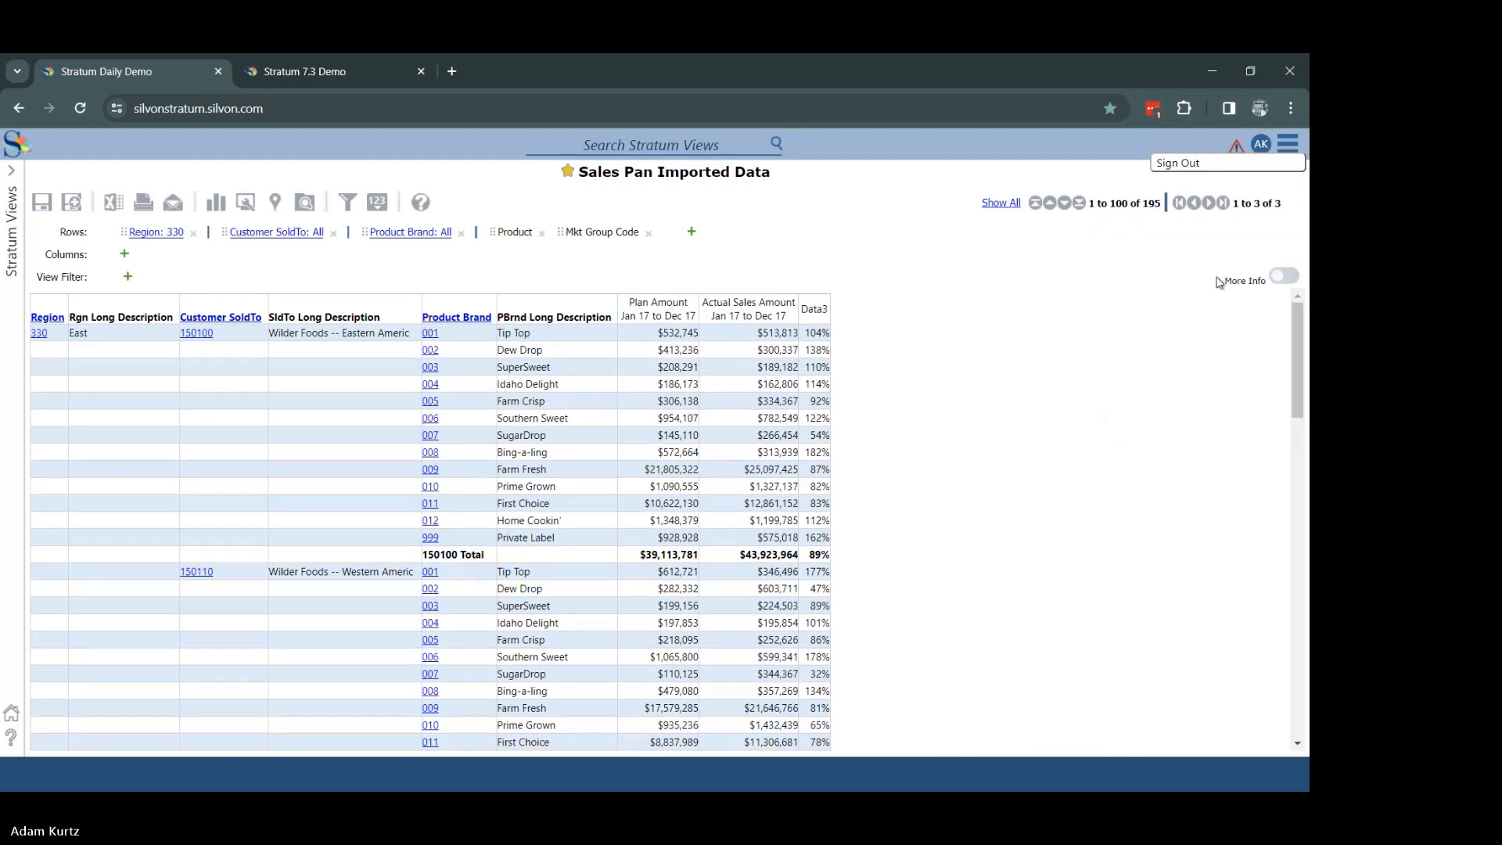
{"action": "left_click", "coordinate": [815, 310]}
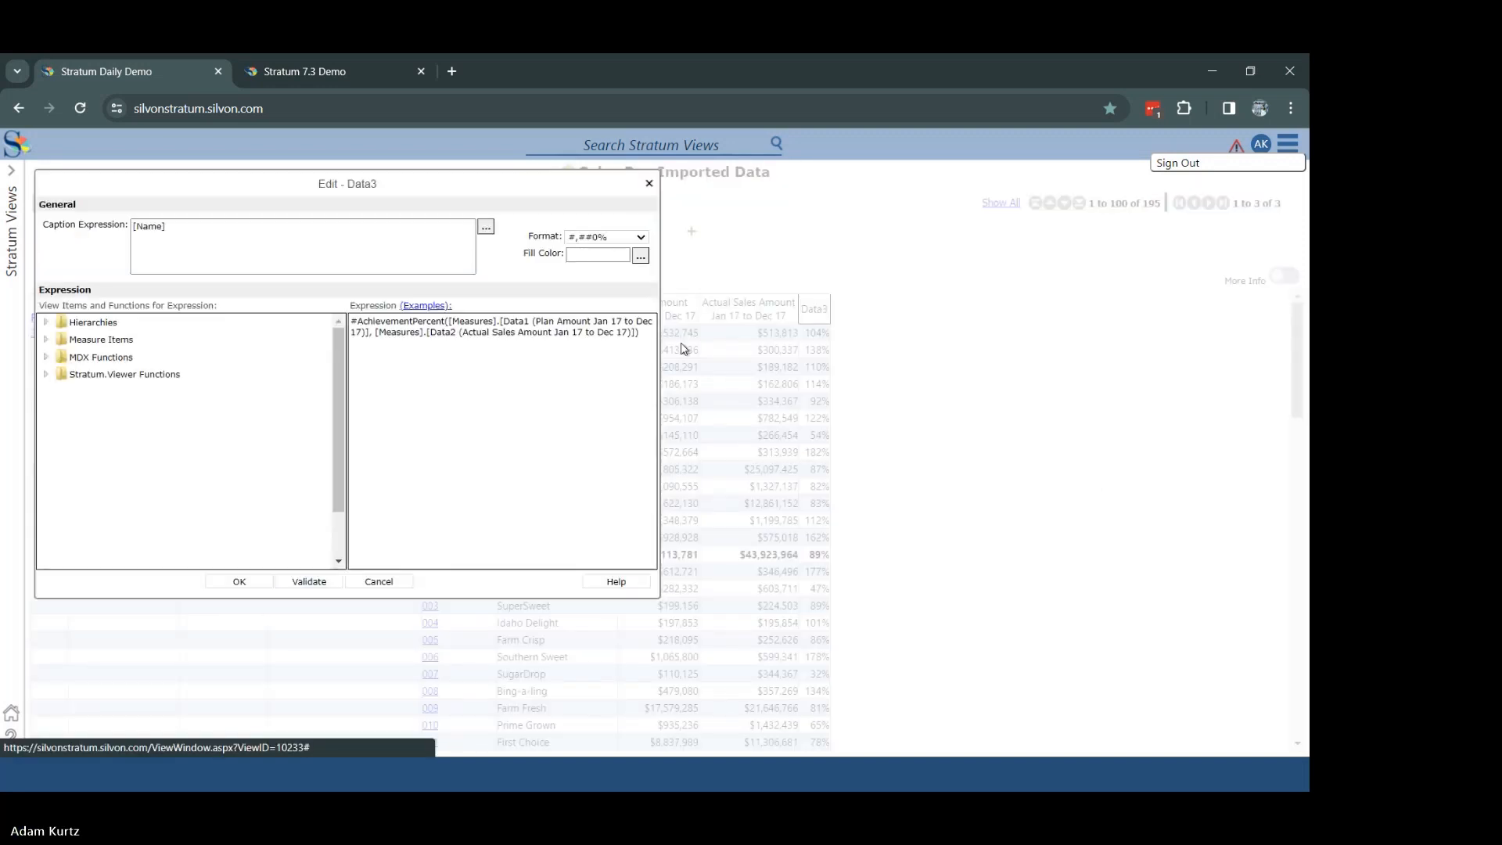
{"action": "left_click_drag", "start_coordinate": [639, 330], "coordinate": [214, 280]}
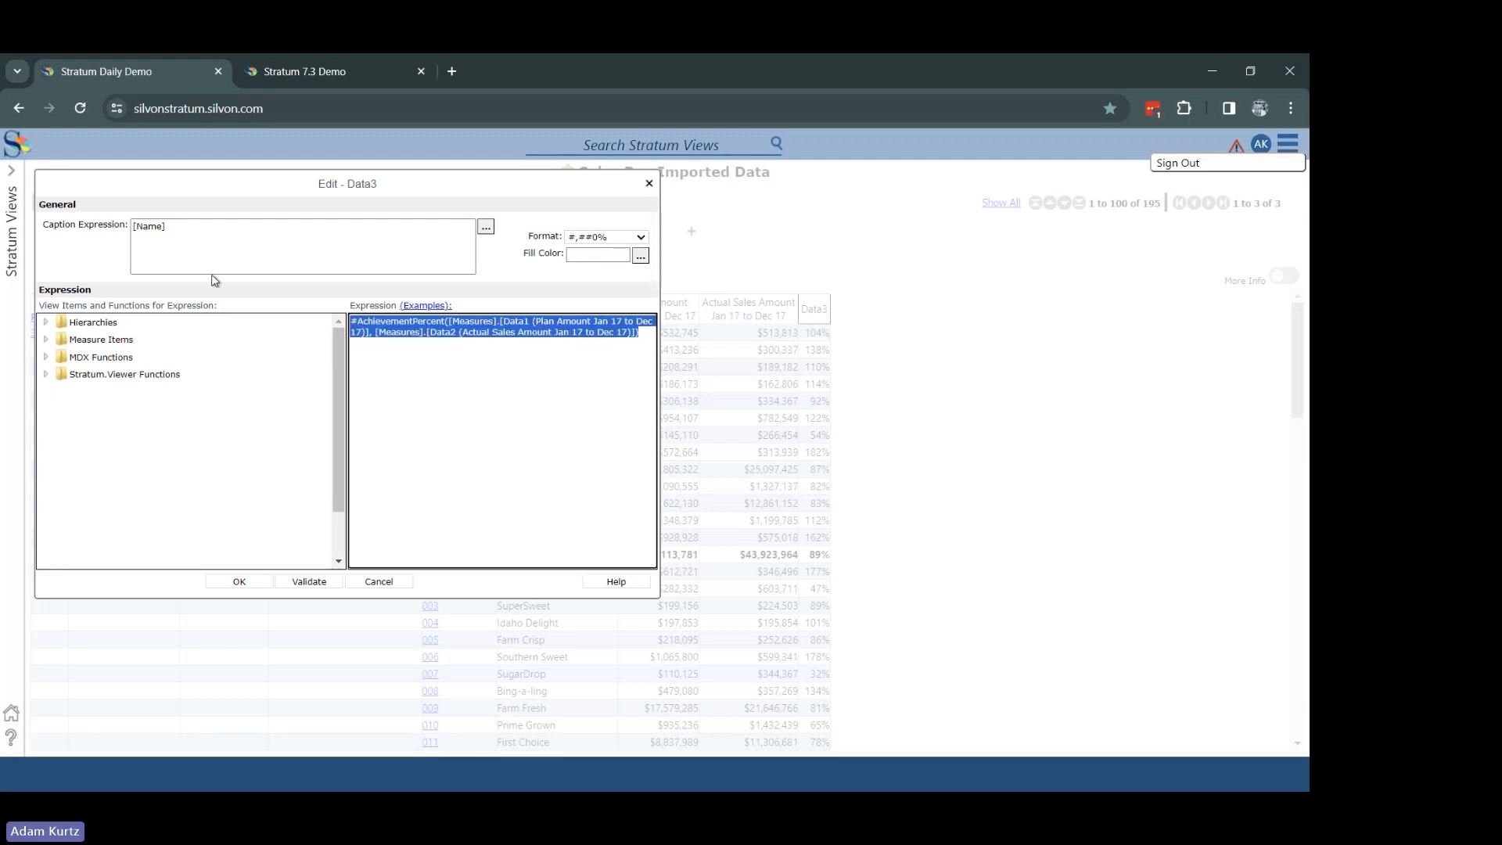
{"action": "key", "text": "BackSpace"}
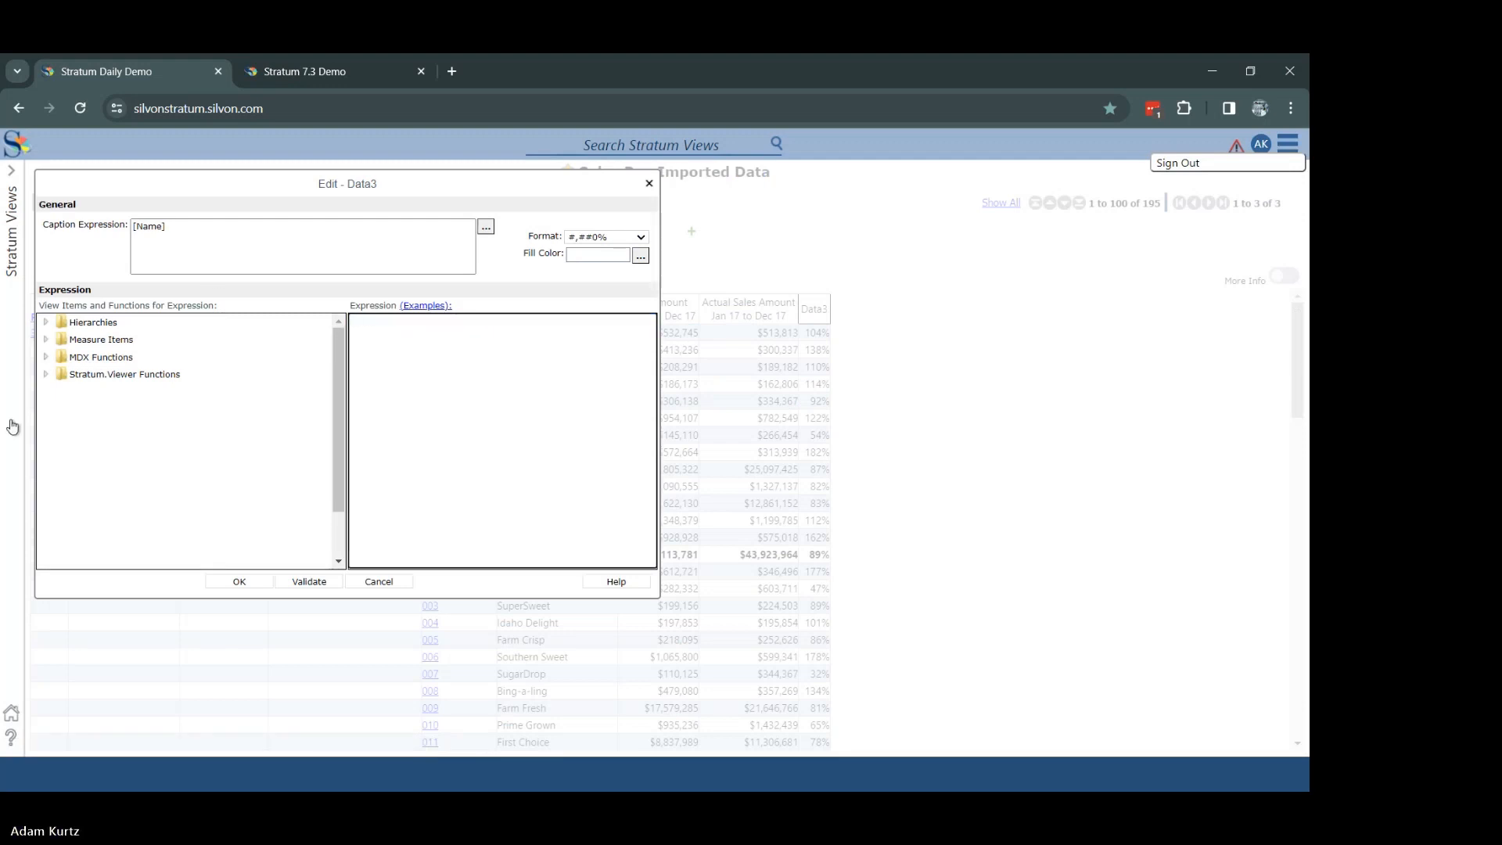
{"action": "left_click", "coordinate": [47, 375]}
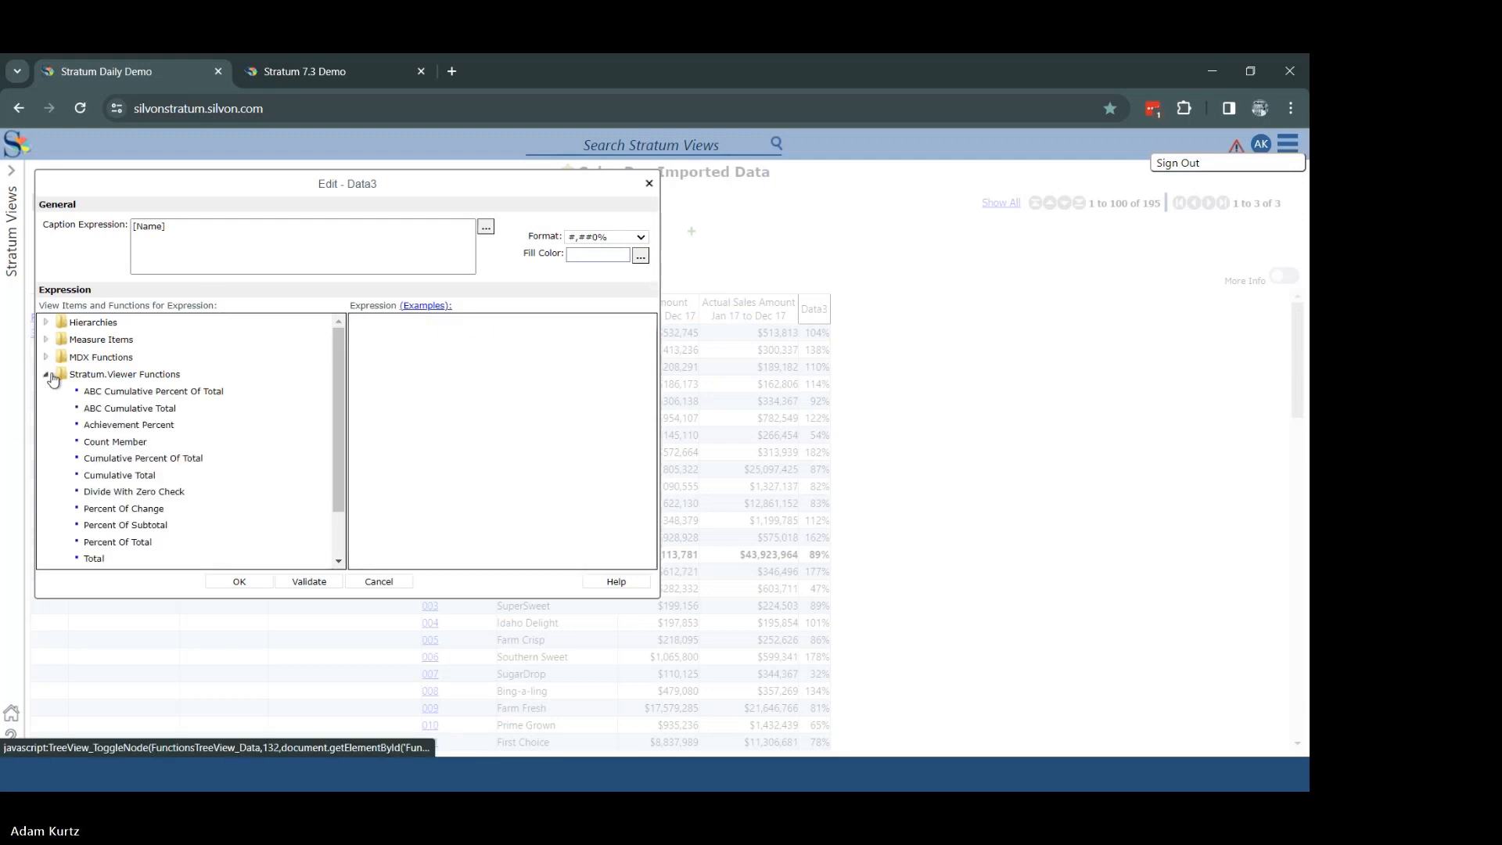
{"action": "left_click", "coordinate": [115, 425]}
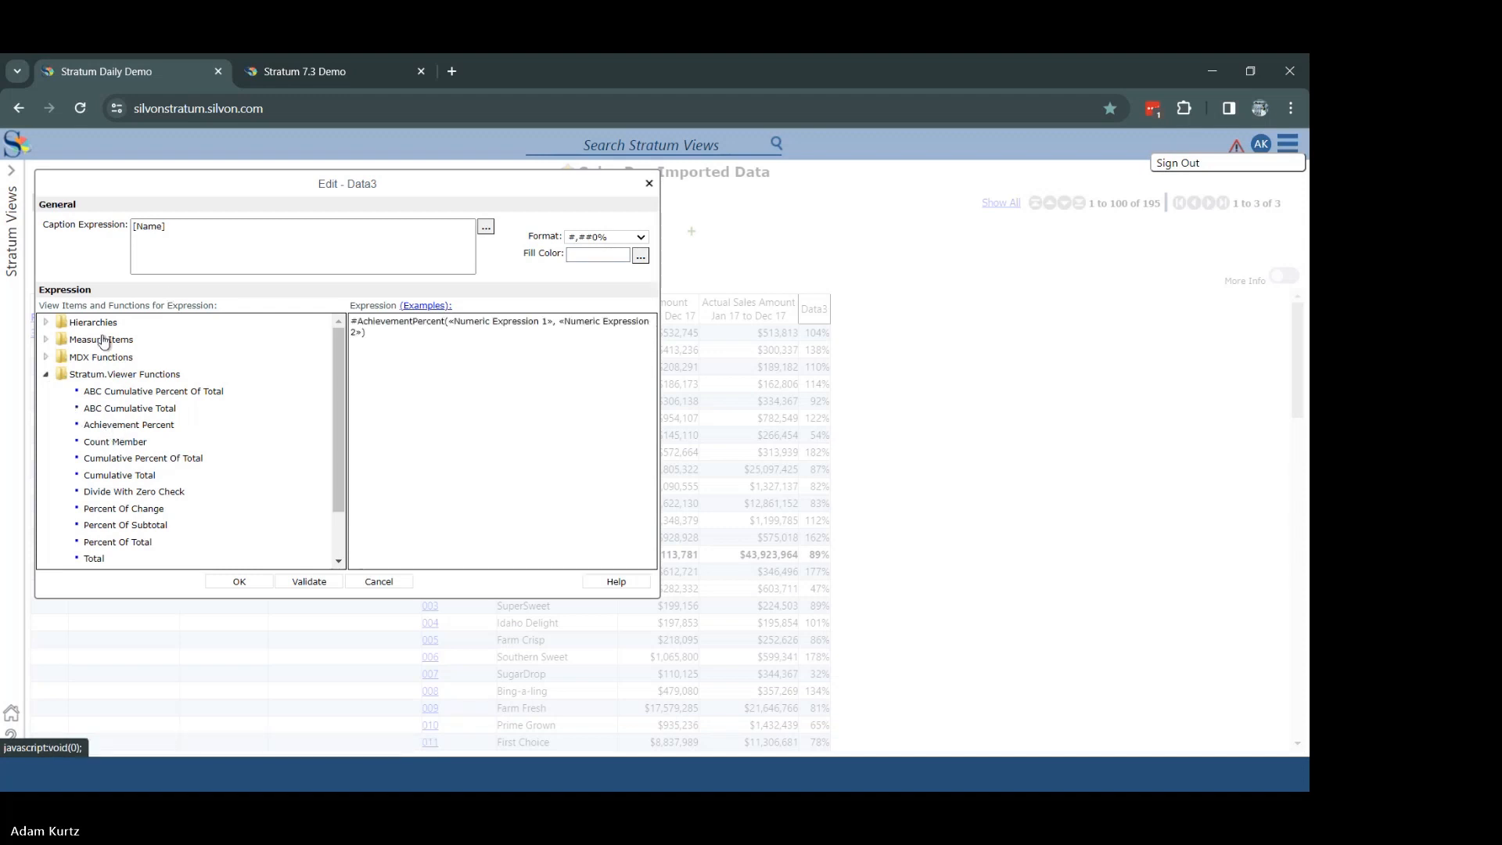
{"action": "left_click", "coordinate": [46, 339]}
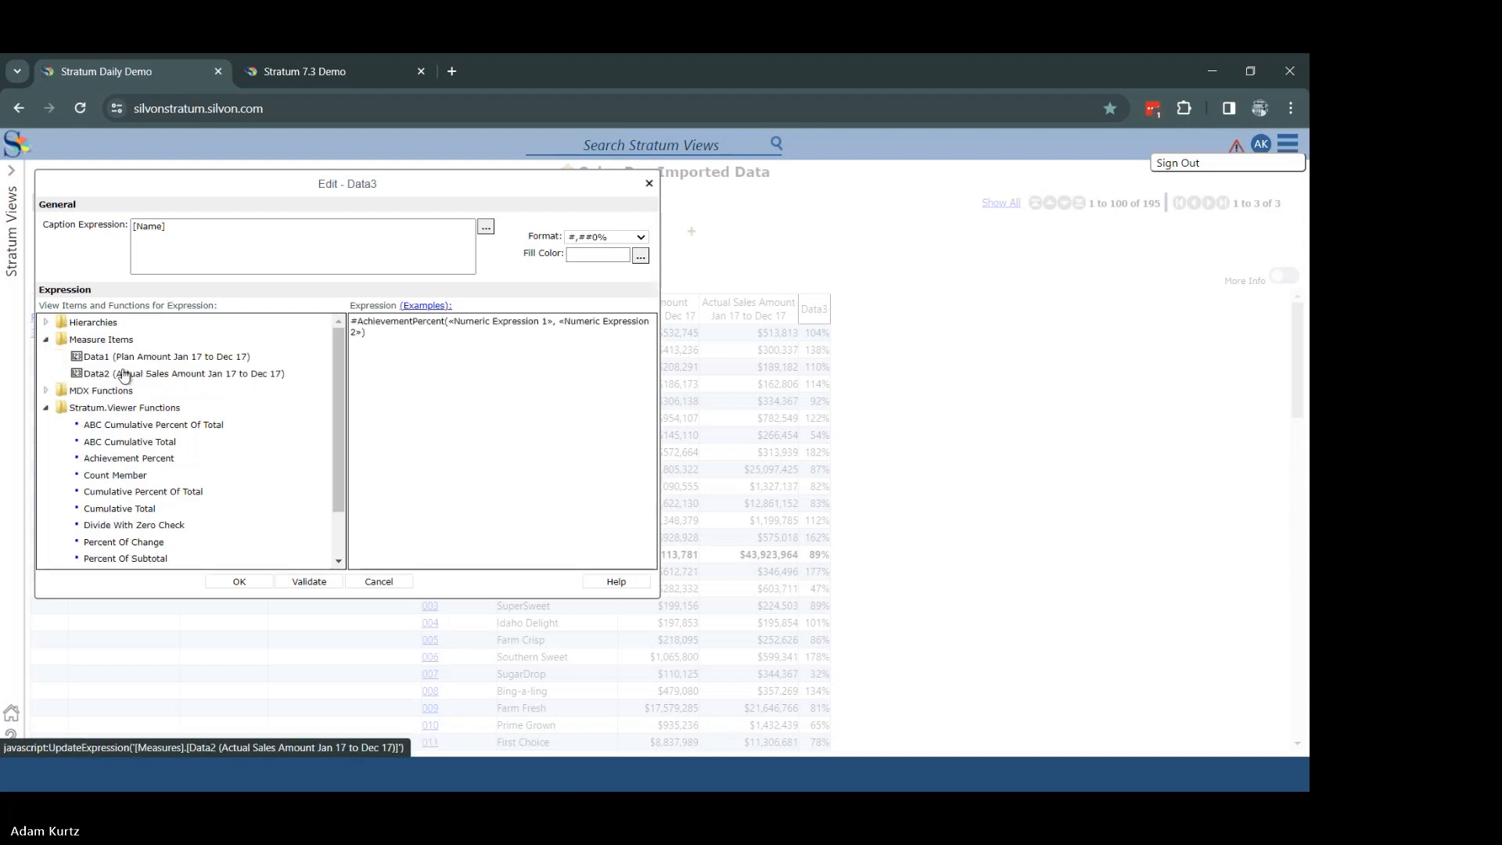
{"action": "left_click", "coordinate": [132, 375]}
{"action": "left_click", "coordinate": [162, 359]}
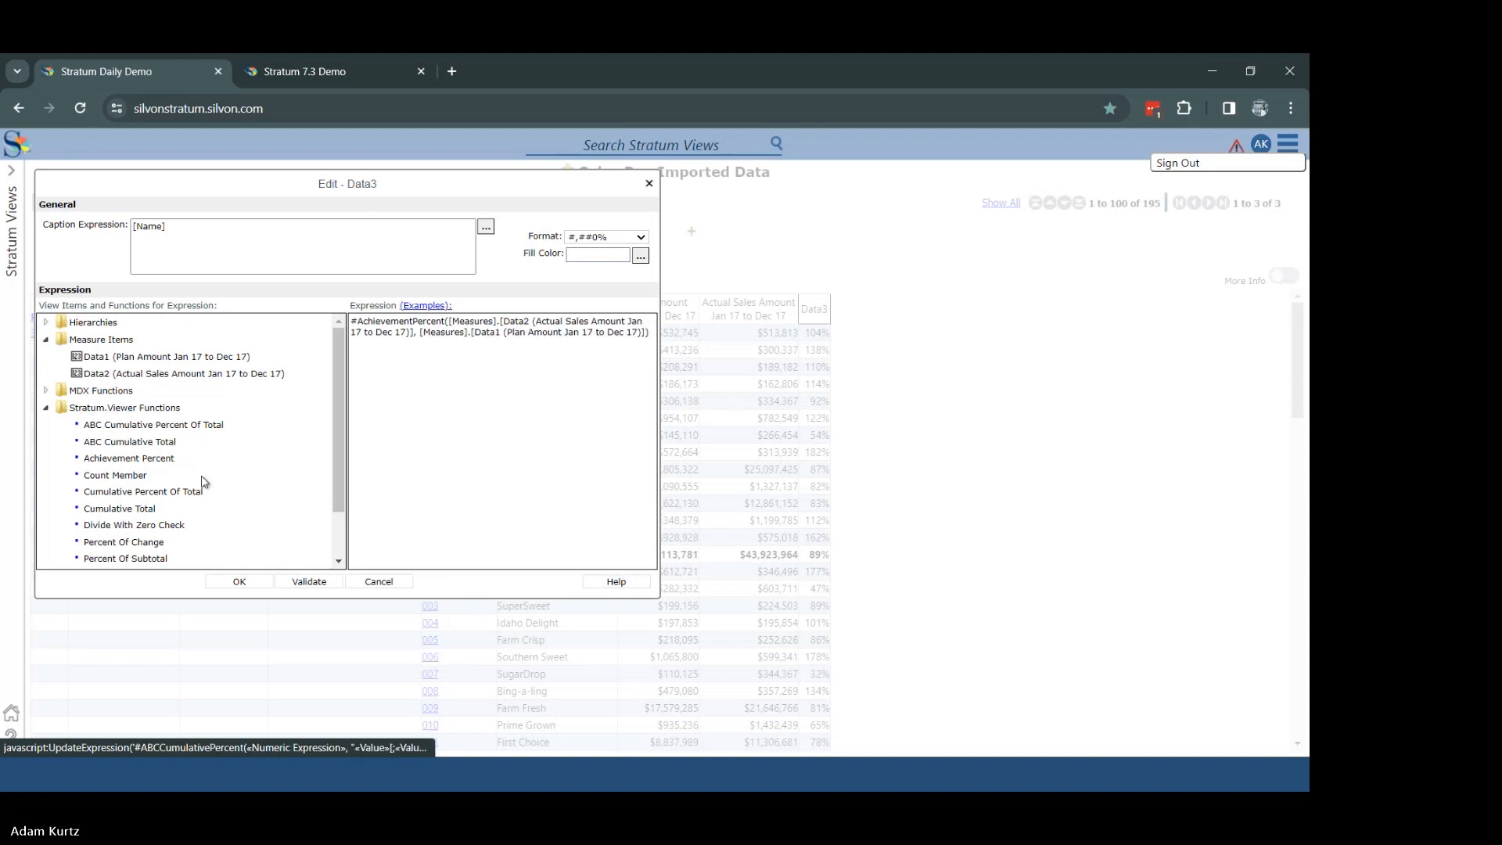
{"action": "left_click", "coordinate": [239, 581]}
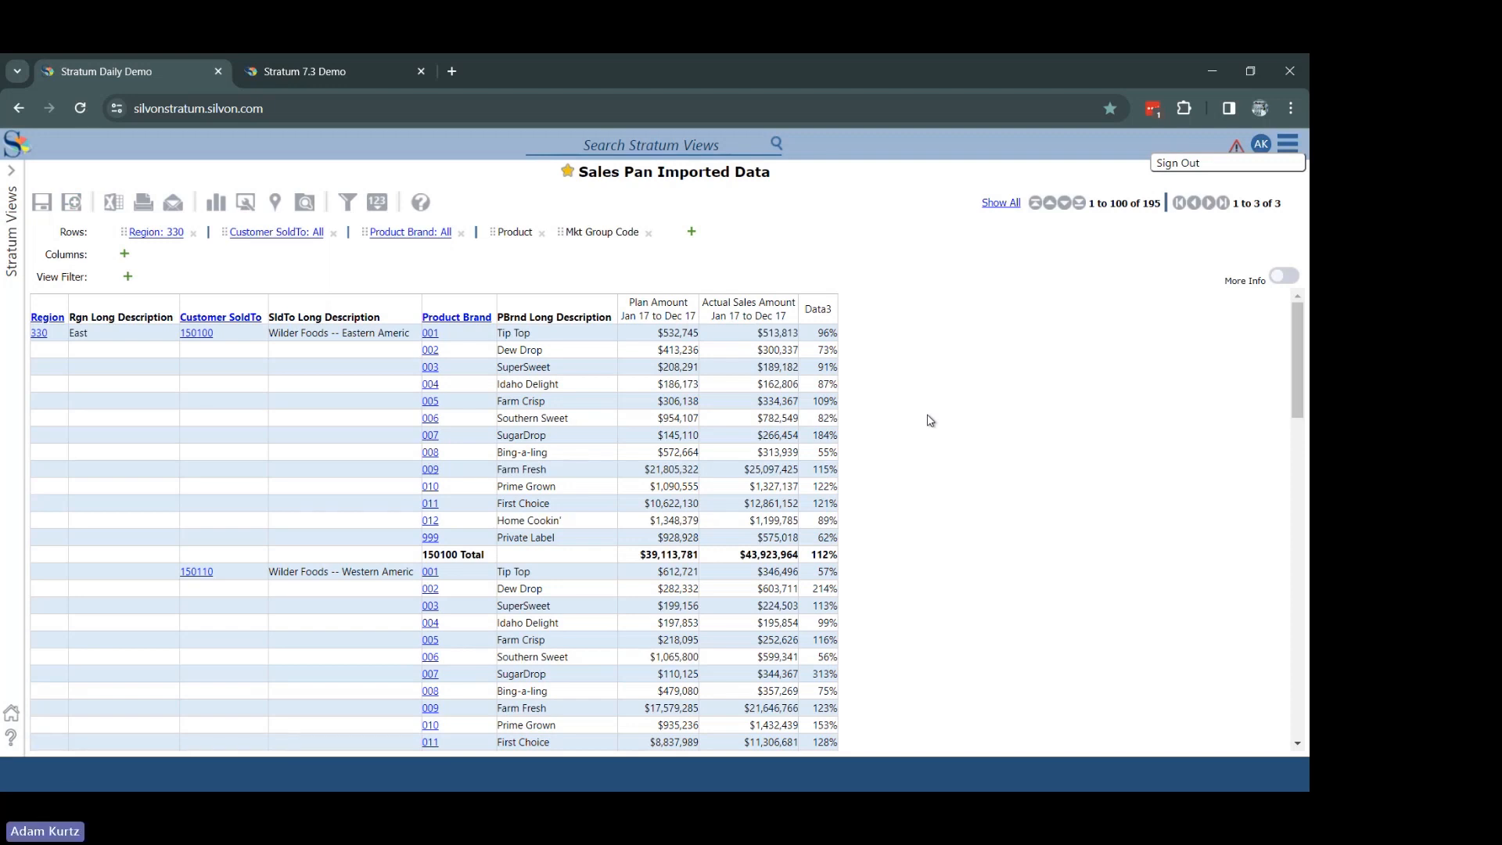
- Start a new master data import and try to open the Attribute Import Products worksheet from the Demo folder
{"action": "left_click", "coordinate": [1288, 145]}
{"action": "mouse_move", "coordinate": [1271, 252]}
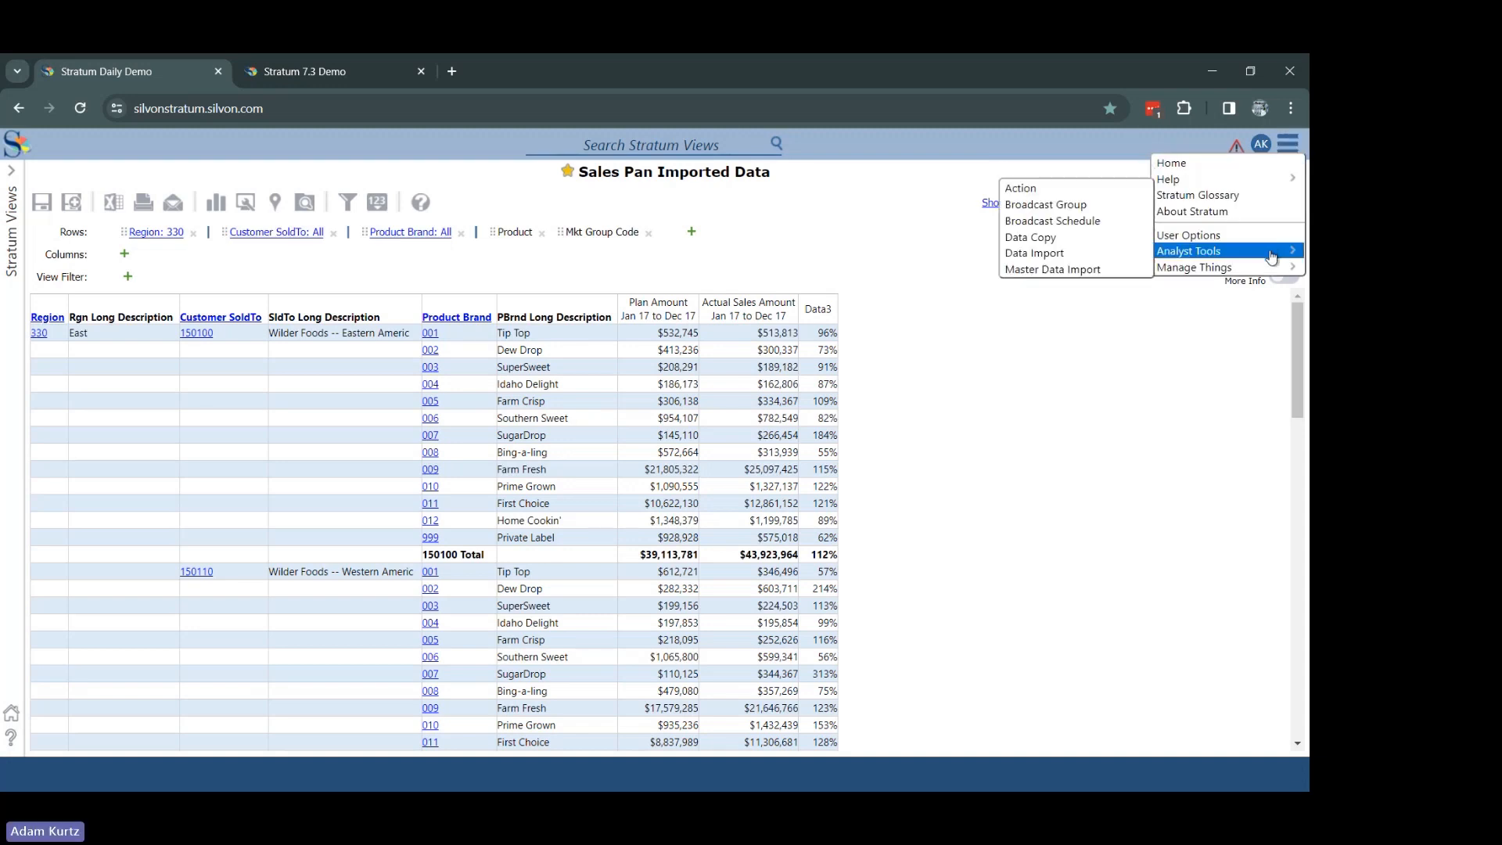
{"action": "left_click", "coordinate": [1040, 269]}
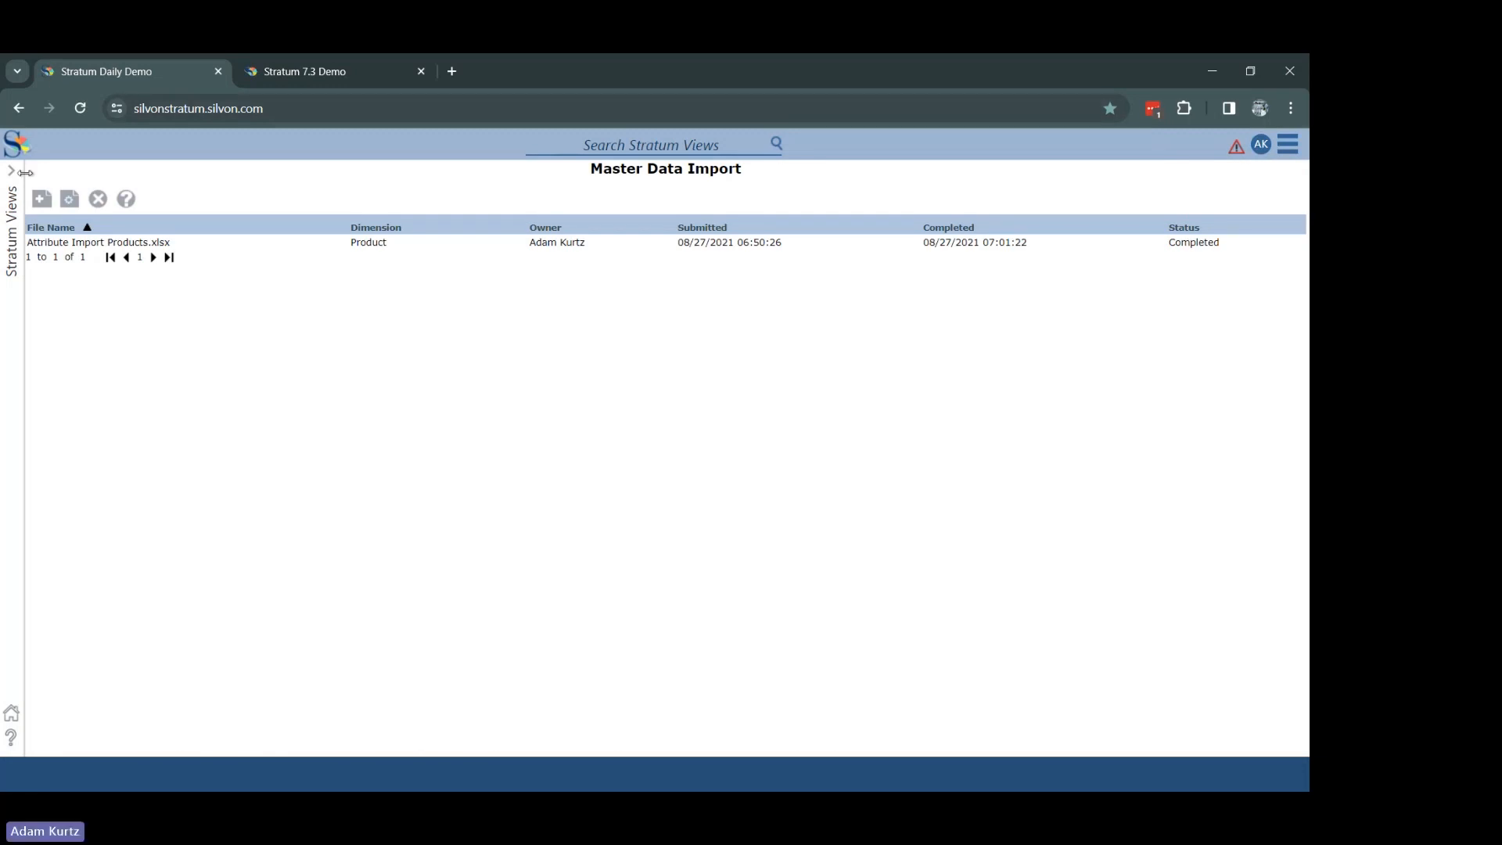
{"action": "left_click", "coordinate": [44, 206]}
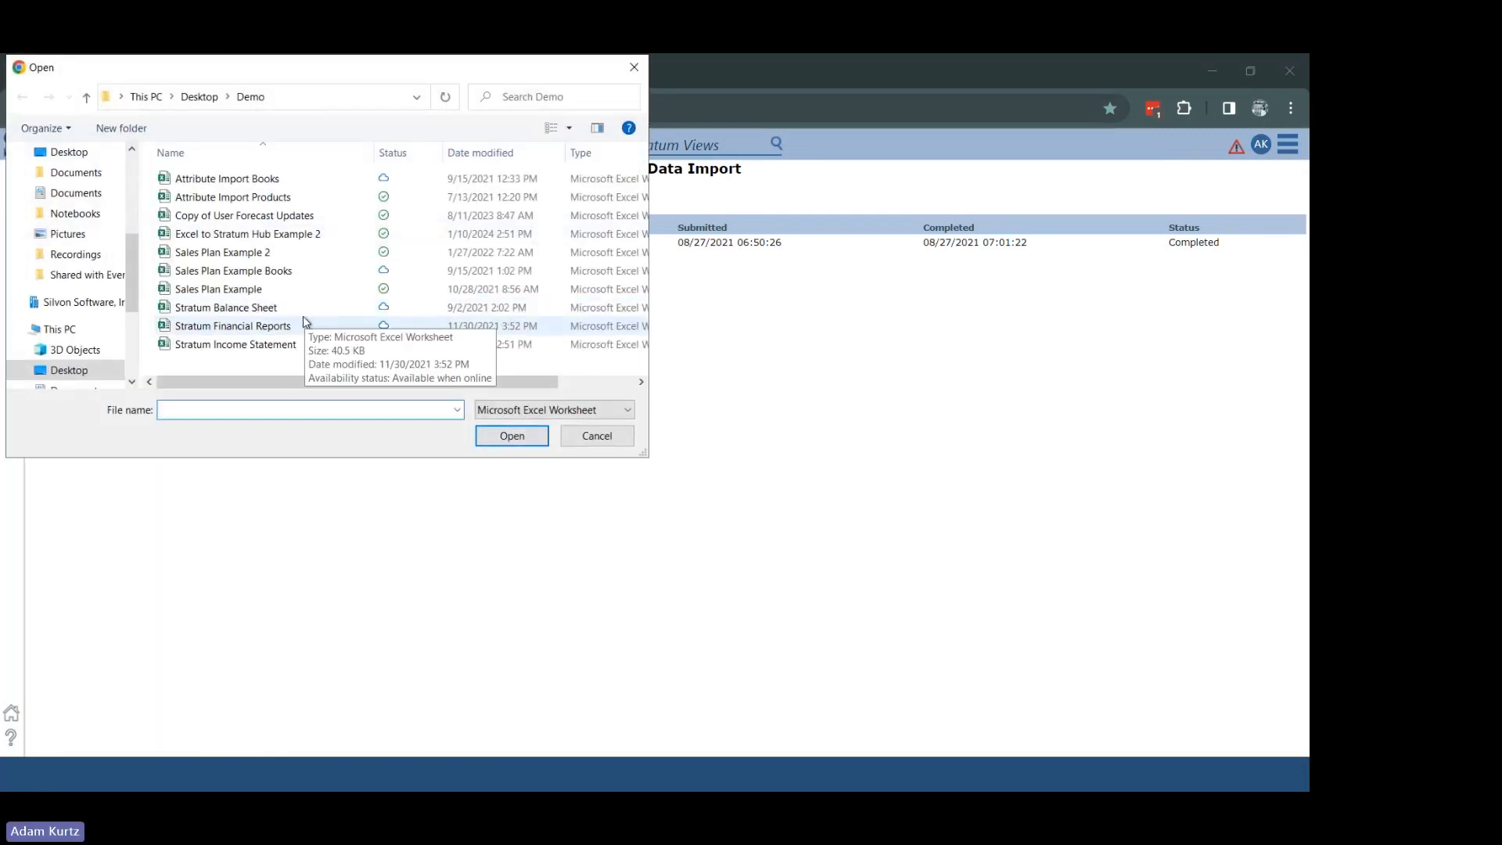
{"action": "left_click", "coordinate": [290, 215]}
{"action": "left_click", "coordinate": [276, 197]}
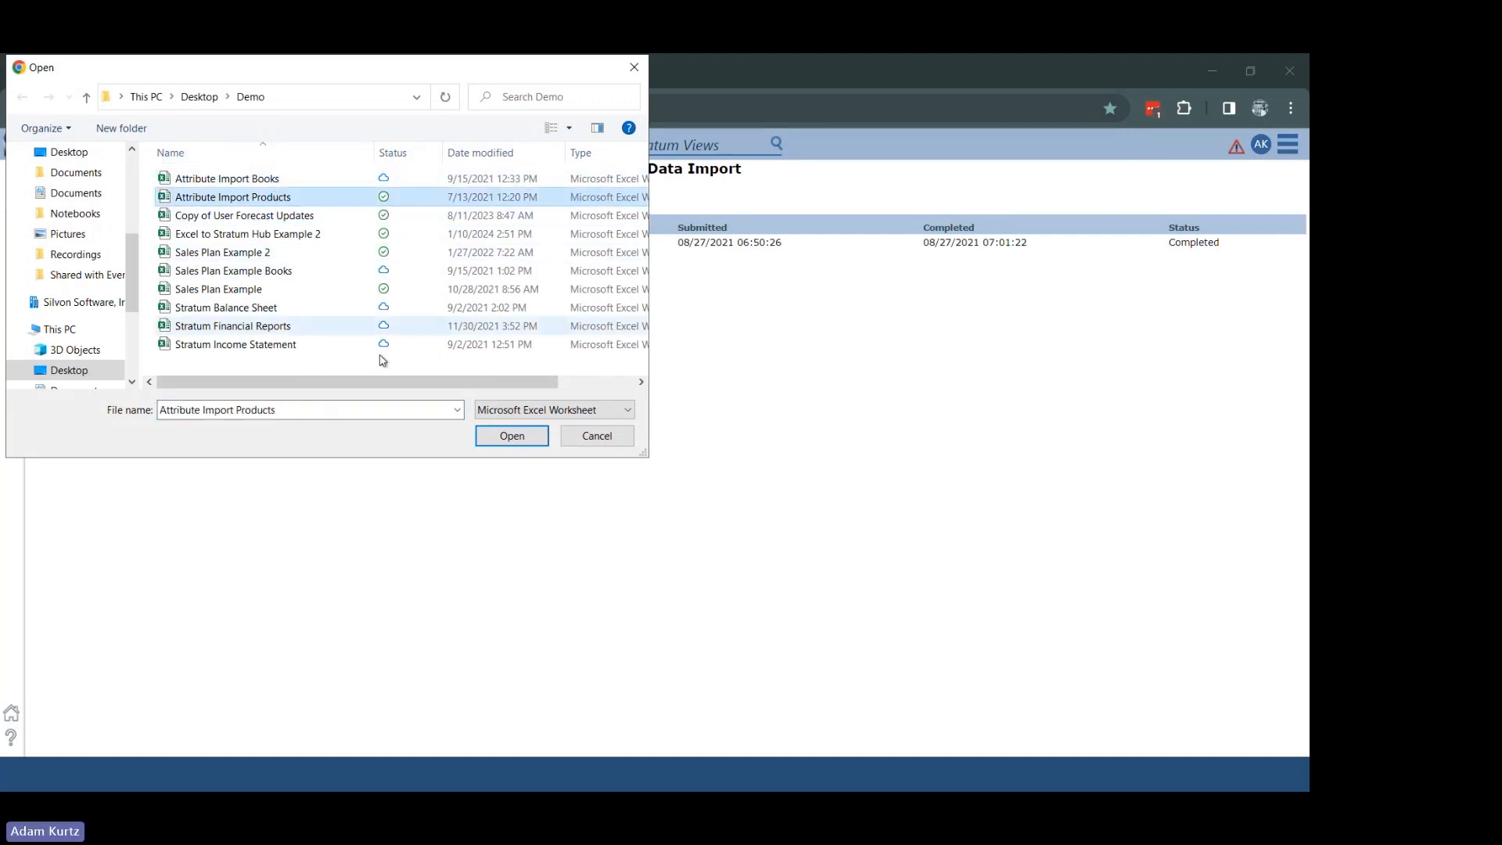
{"action": "left_click", "coordinate": [523, 435]}
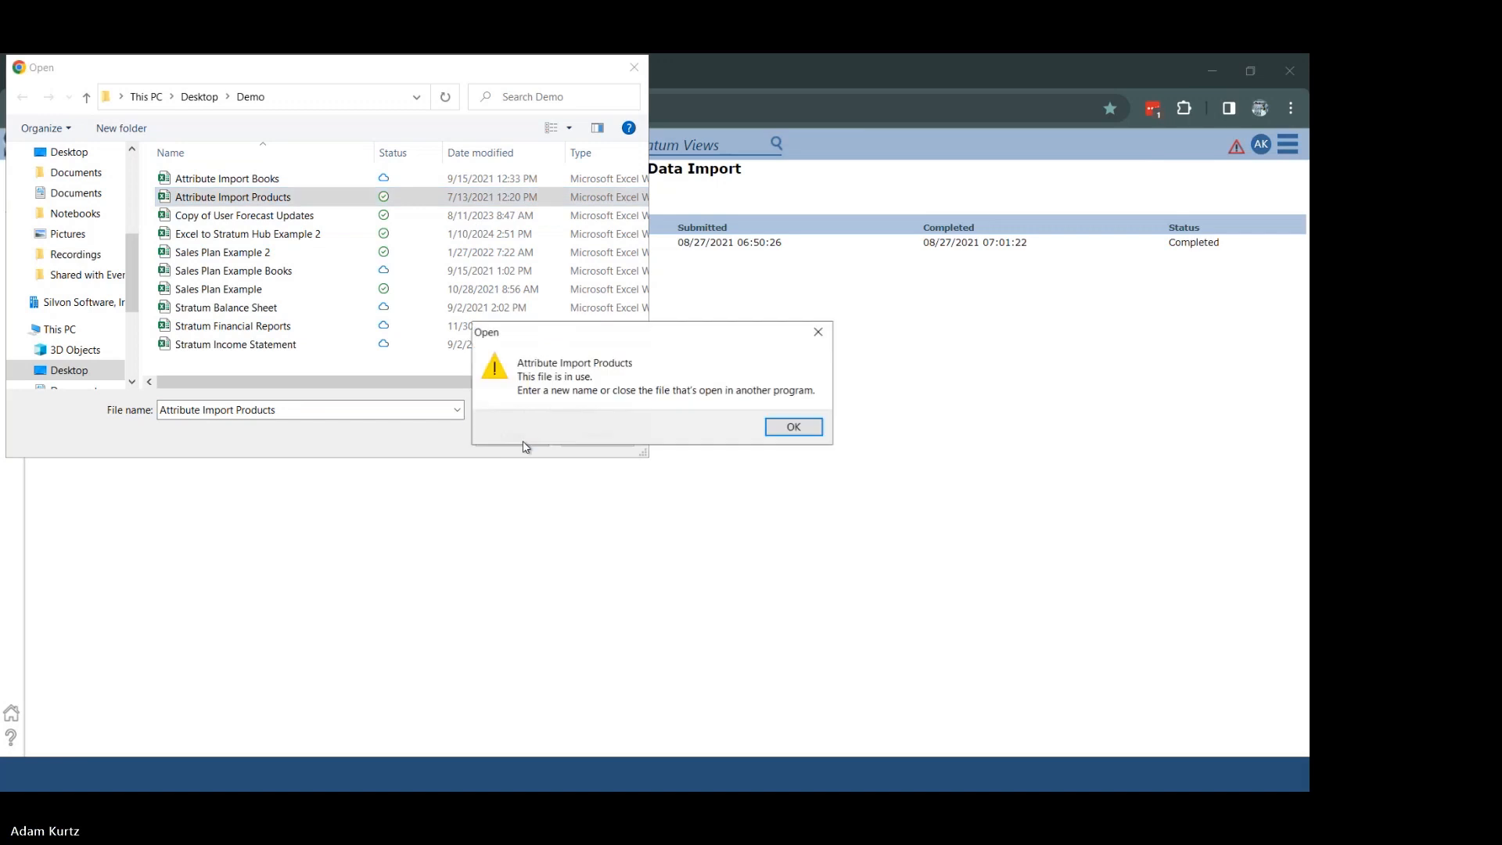
{"action": "left_click", "coordinate": [785, 430]}
- Switch to Excel and close the Attribute Import Products workbook, and load that file into the master data import's mapping preview
{"action": "key", "text": "alt+Tab"}
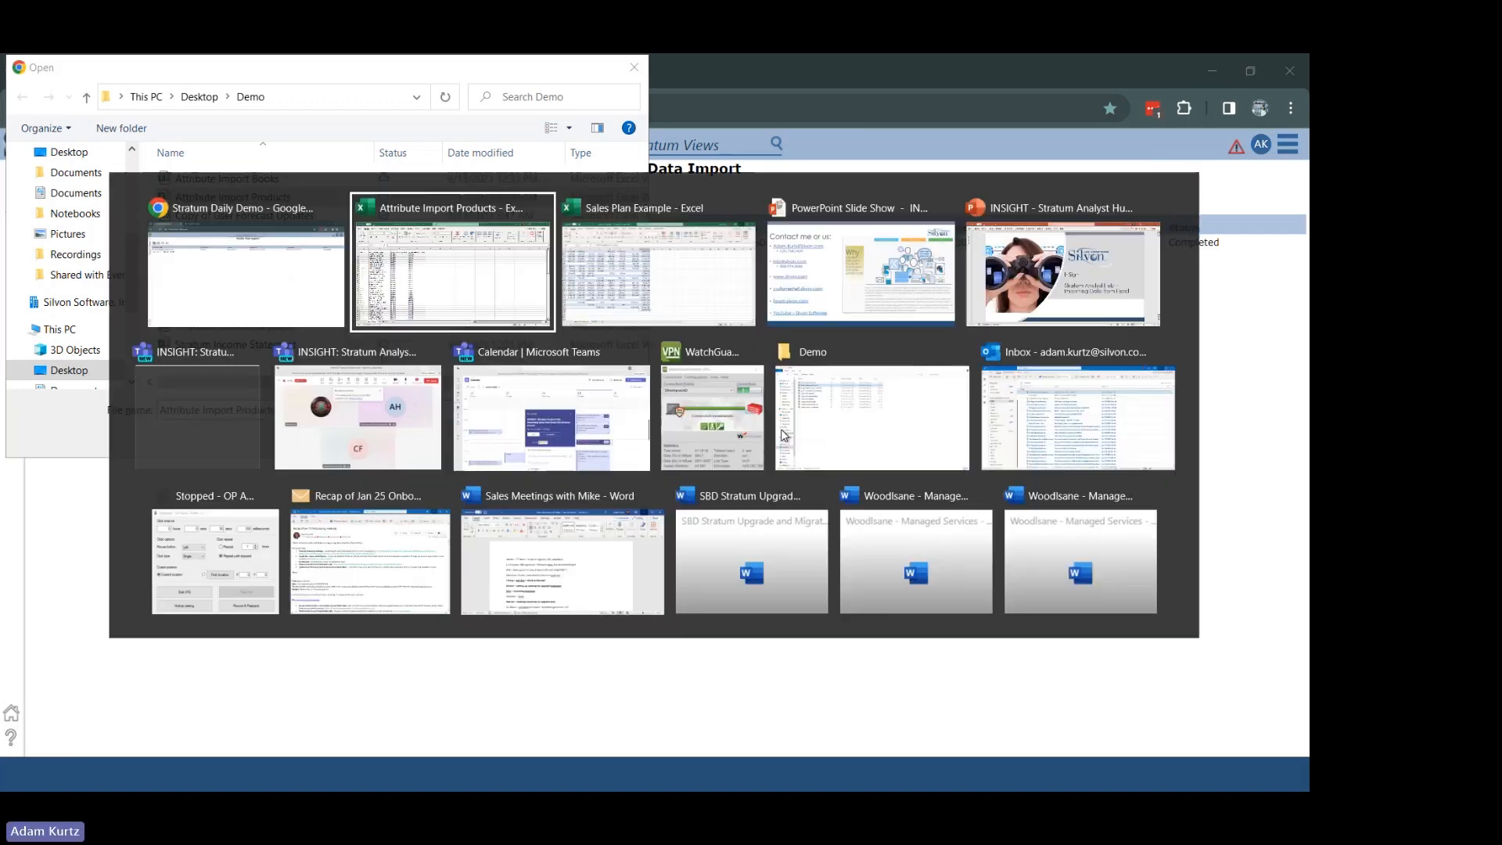
{"action": "key", "text": "alt+shift+Tab"}
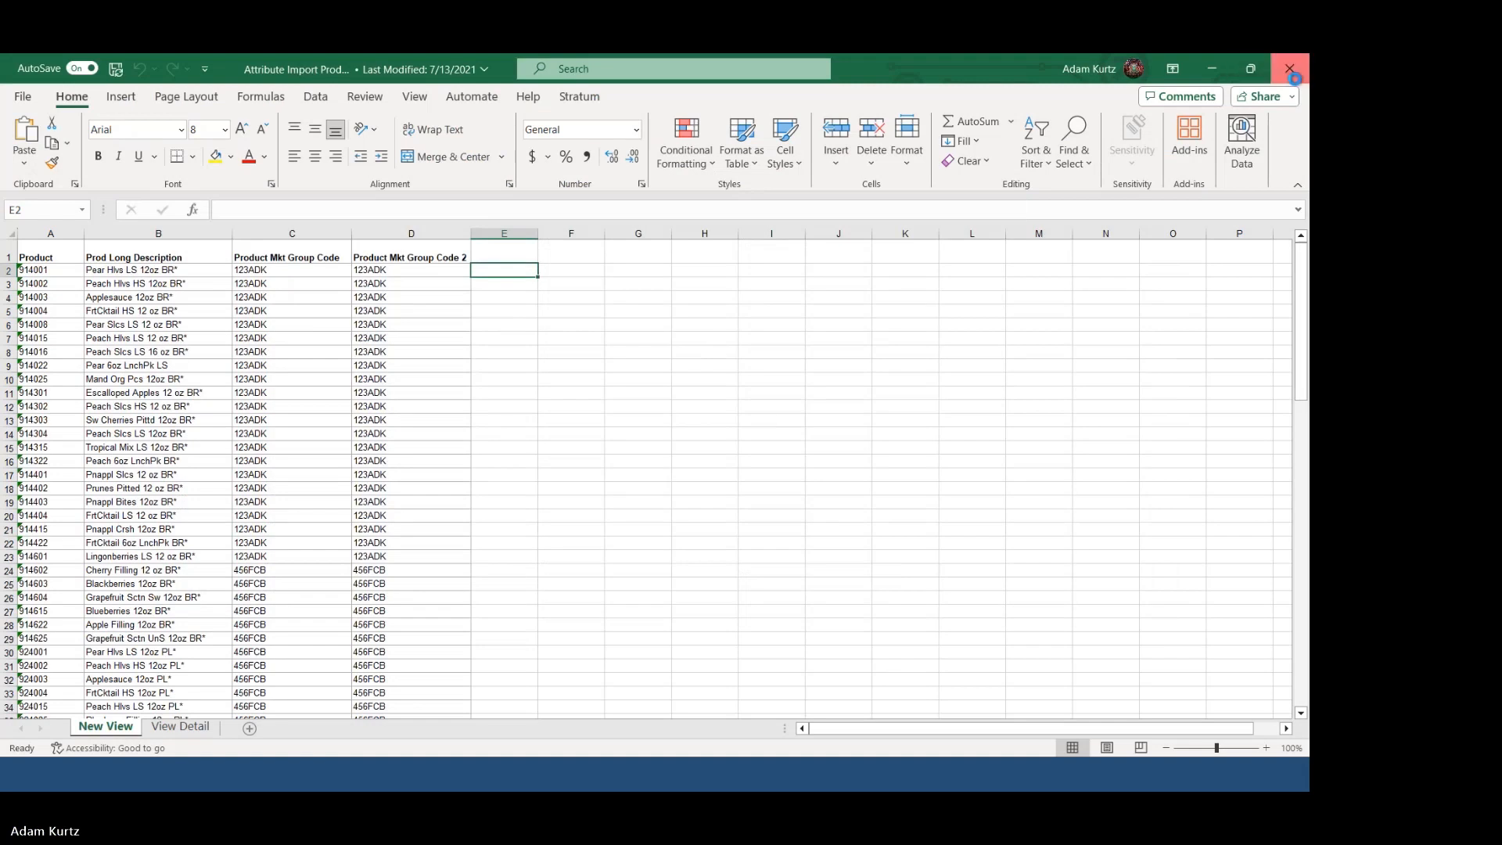
{"action": "left_click", "coordinate": [1290, 69]}
{"action": "left_click", "coordinate": [510, 435]}
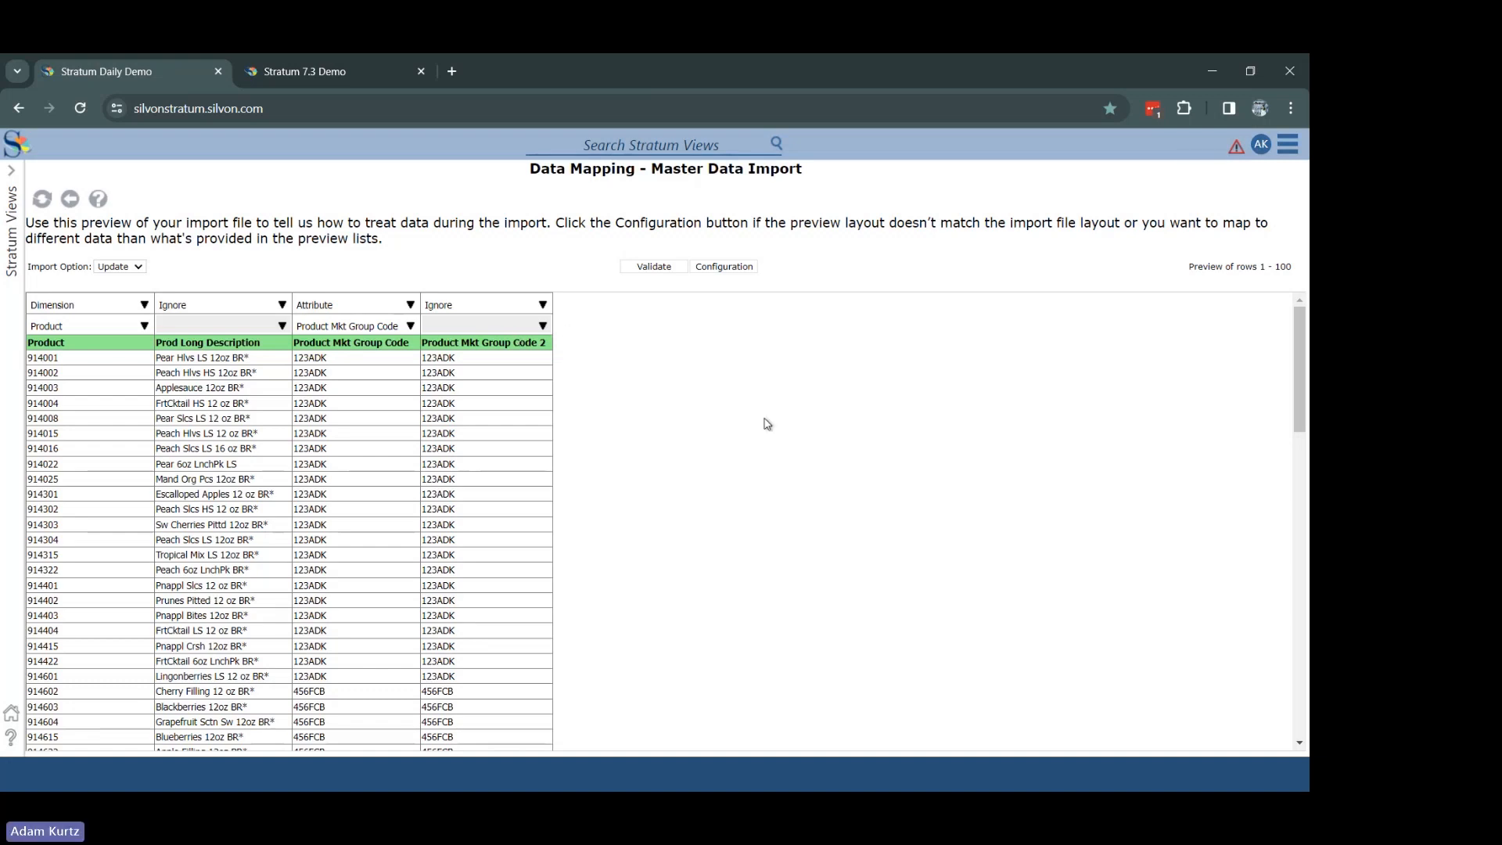
{"action": "left_click_drag", "start_coordinate": [1305, 362], "coordinate": [1268, 276]}
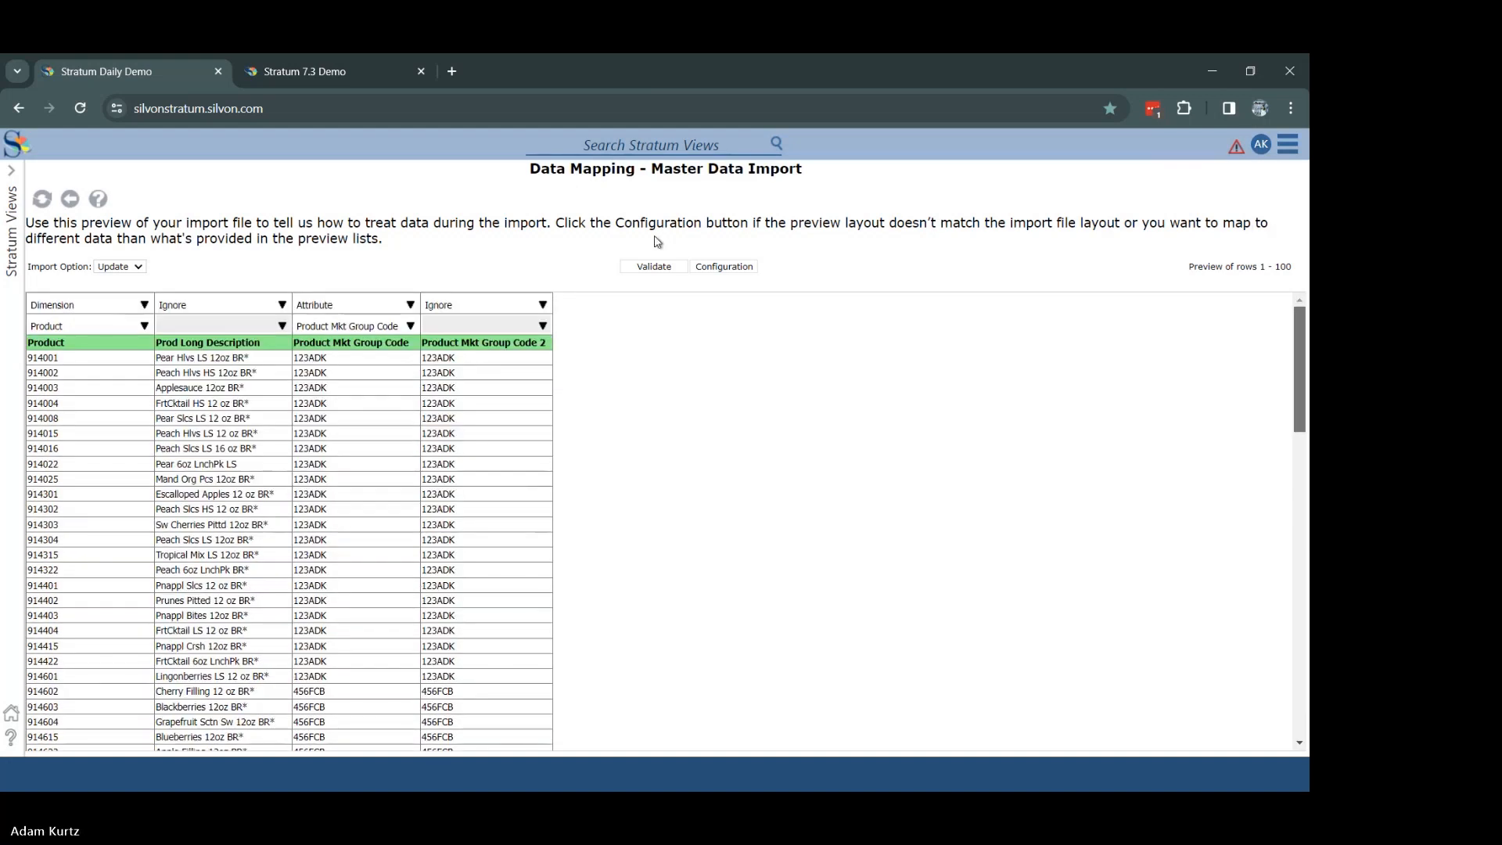
- Reopen the Sales Pan Imported Data view from the recently used views
{"action": "left_click", "coordinate": [17, 185]}
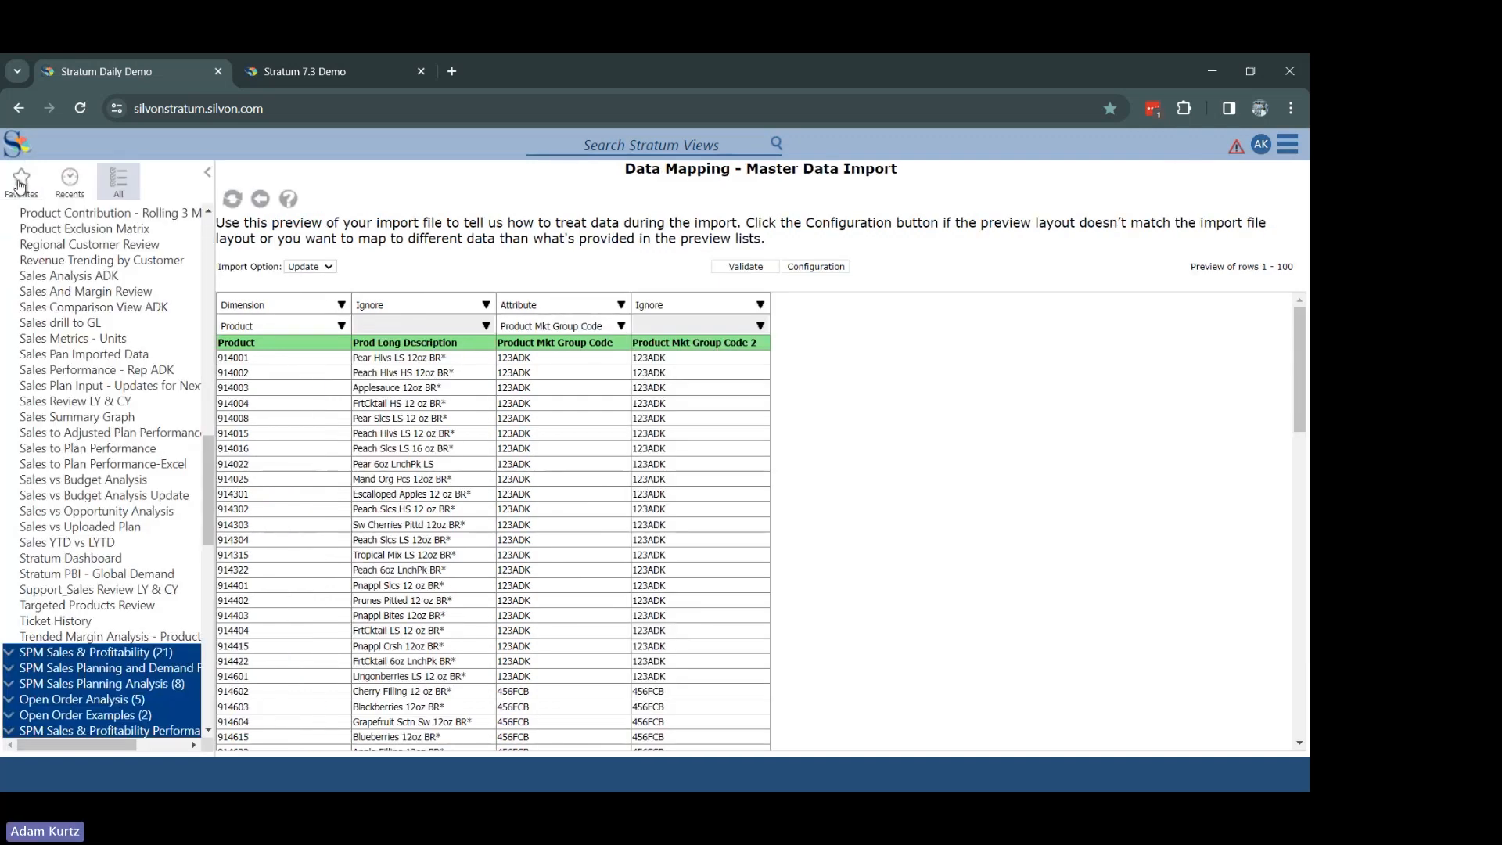
{"action": "left_click", "coordinate": [69, 181]}
{"action": "left_click", "coordinate": [83, 243]}
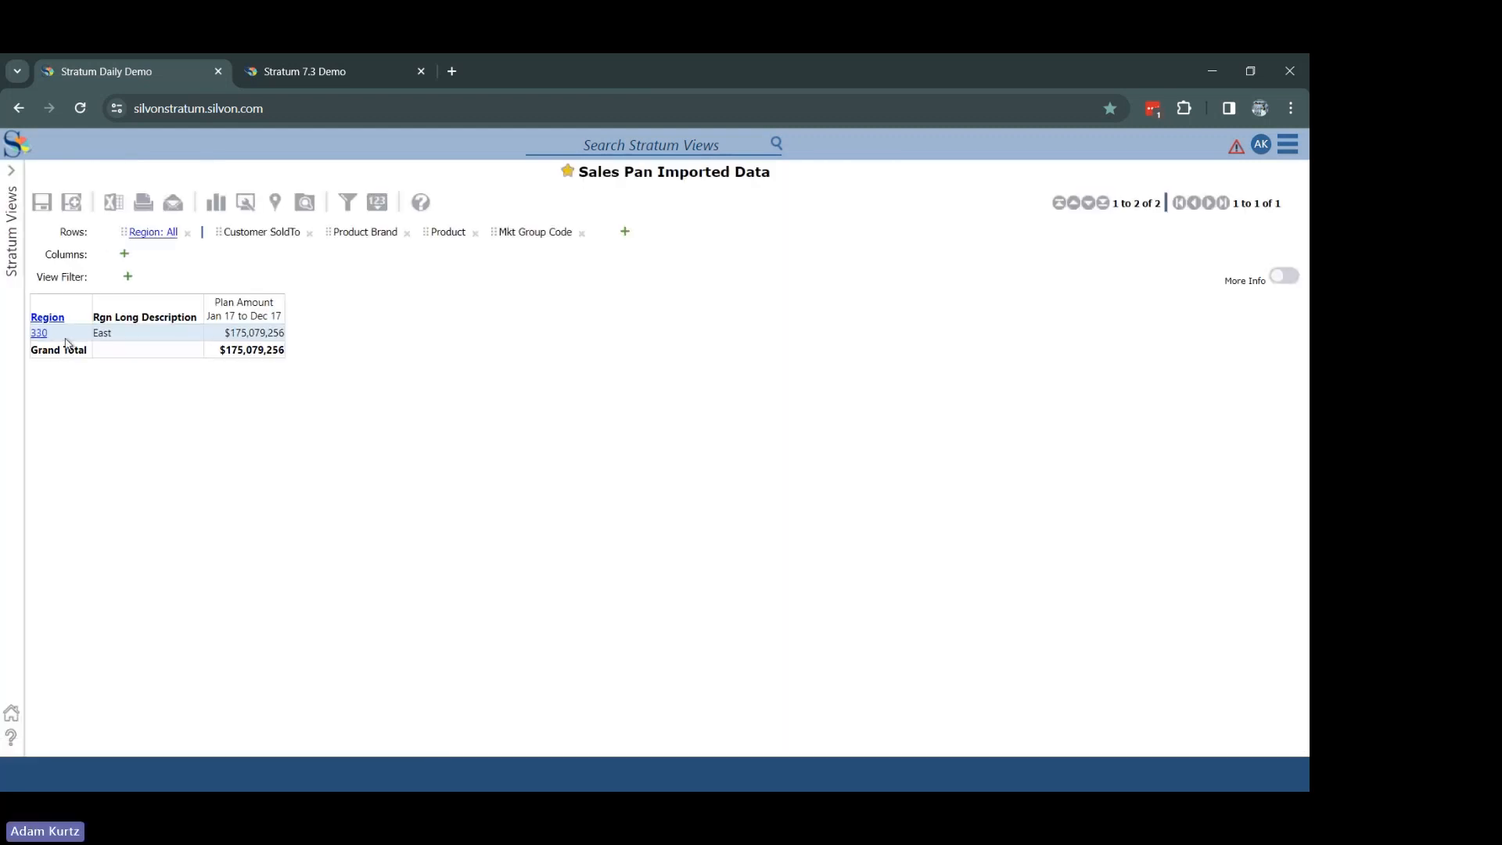
- Drill region 330 down to customers and their product brands, and move Mkt Group Code to the first row level
{"action": "left_click", "coordinate": [39, 333]}
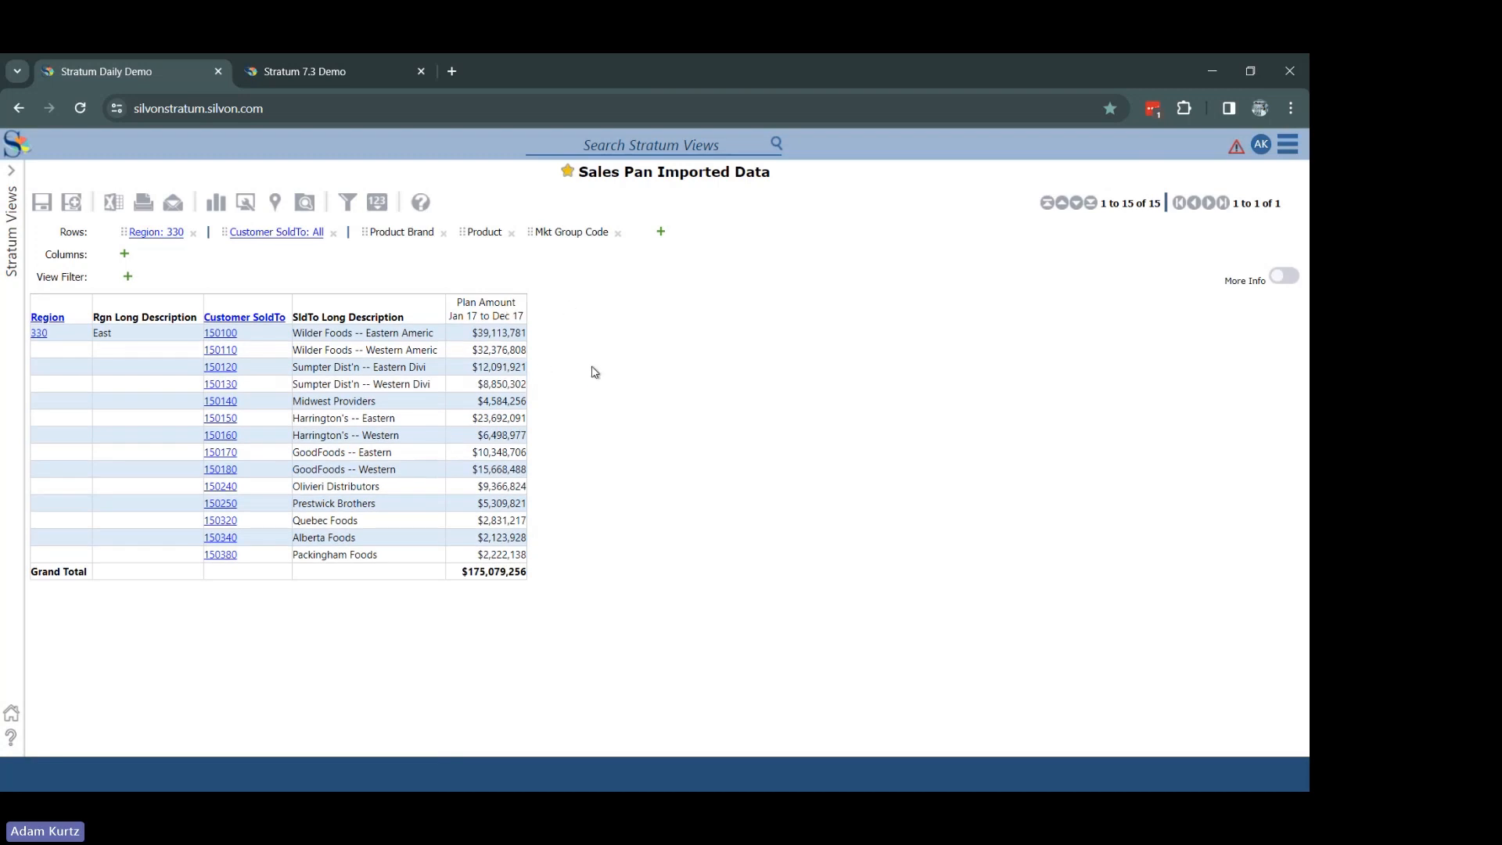
{"action": "left_click", "coordinate": [518, 366]}
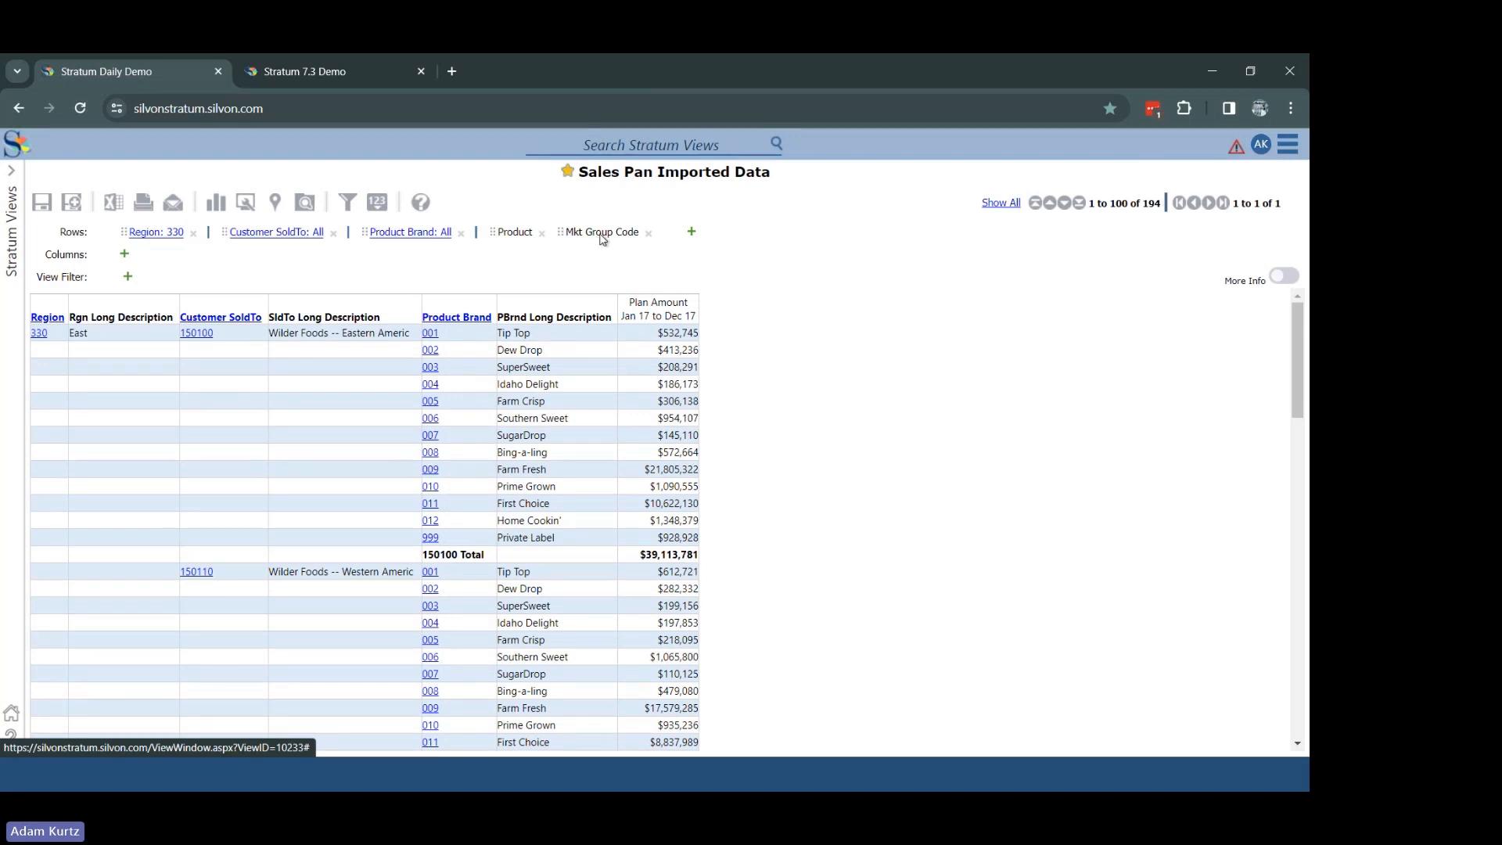
{"action": "left_click_drag", "start_coordinate": [599, 234], "coordinate": [76, 239]}
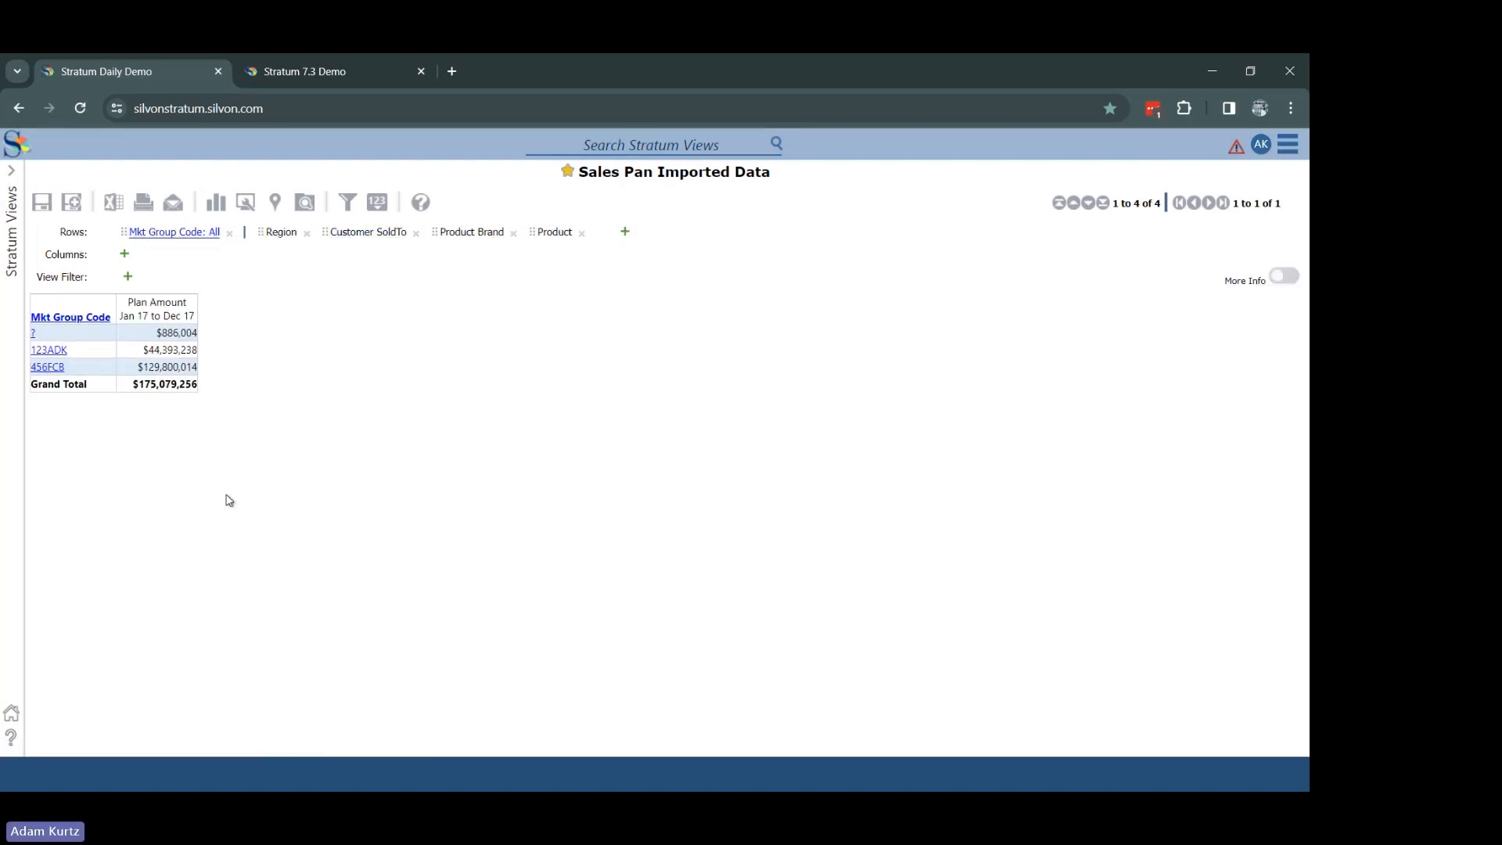